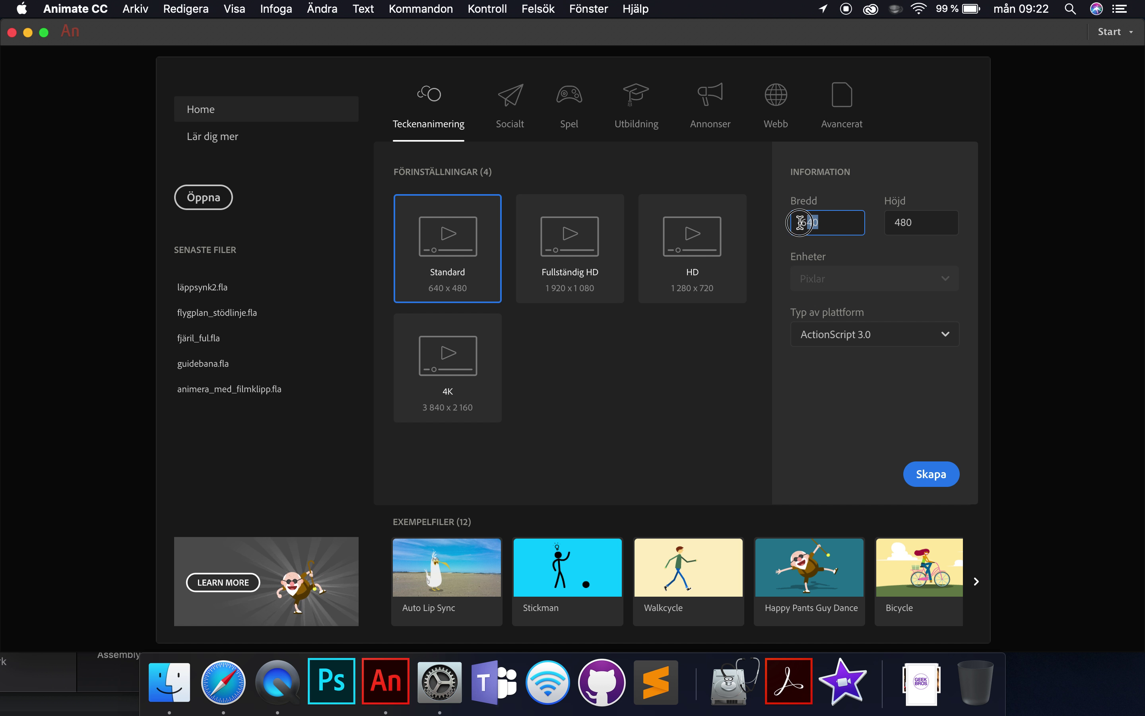
# Step: Create a new ActionScript 3.0 document 800 pixels wide and 600 pixels high
pyautogui.write('6')
pyautogui.press('BackSpace')
pyautogui.write('800')
pyautogui.moveTo(924, 230); pyautogui.dragTo(883, 229)
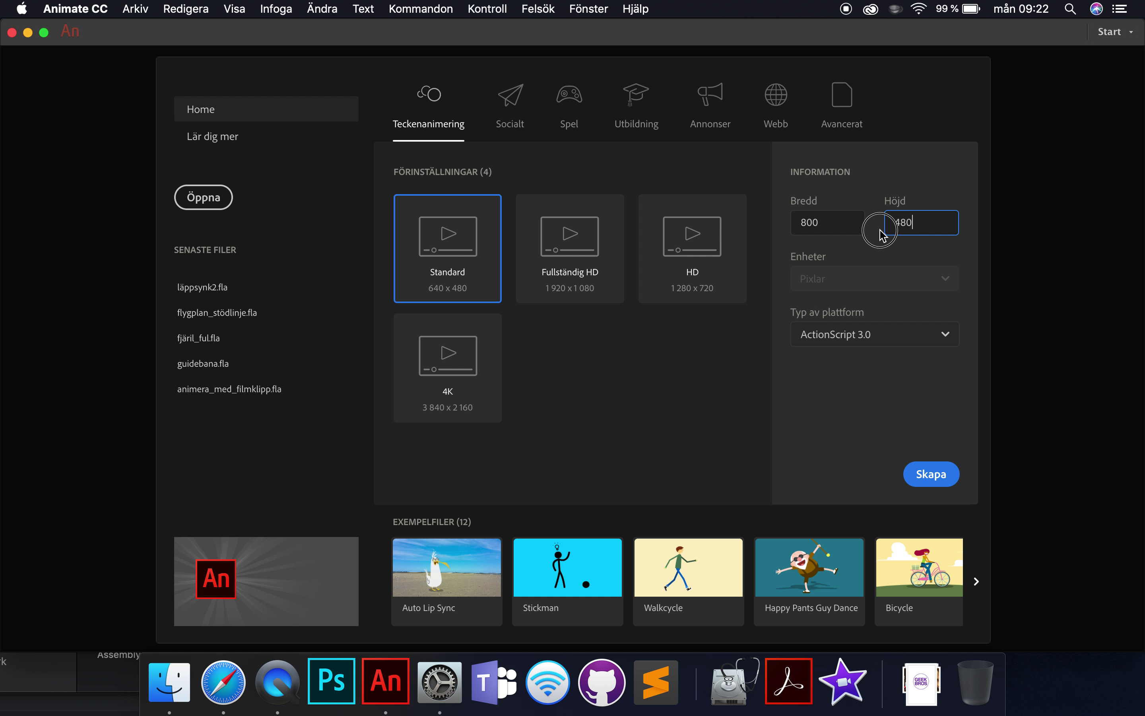
pyautogui.write('600')
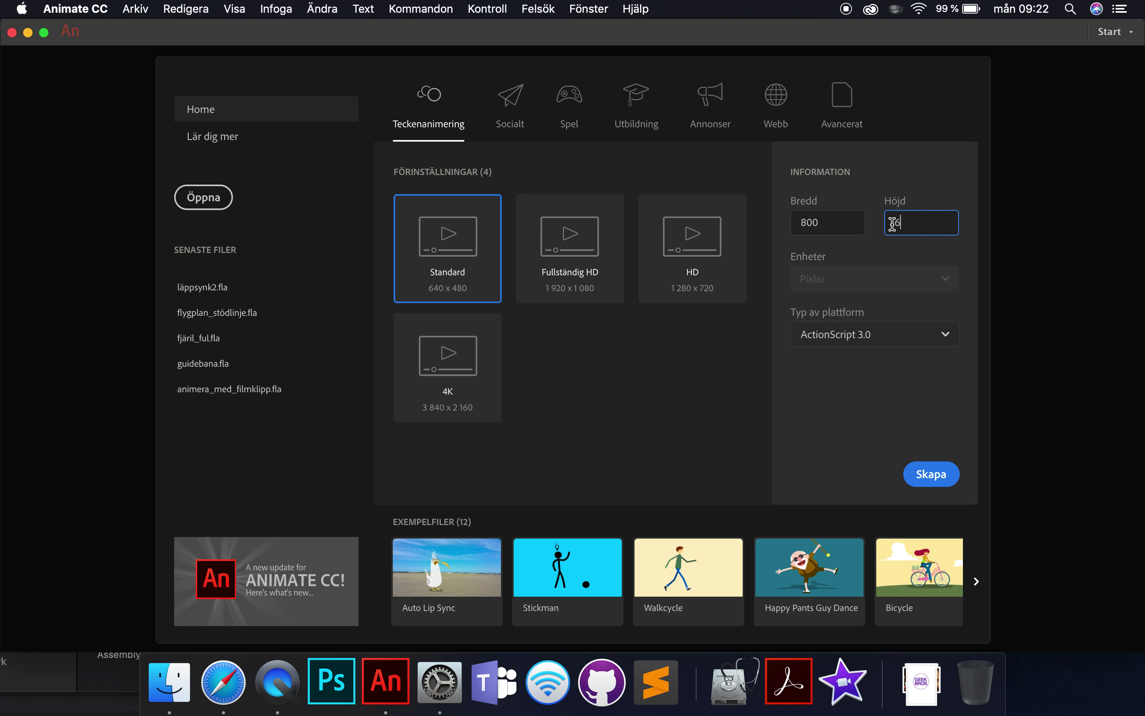
pyautogui.click(928, 474)
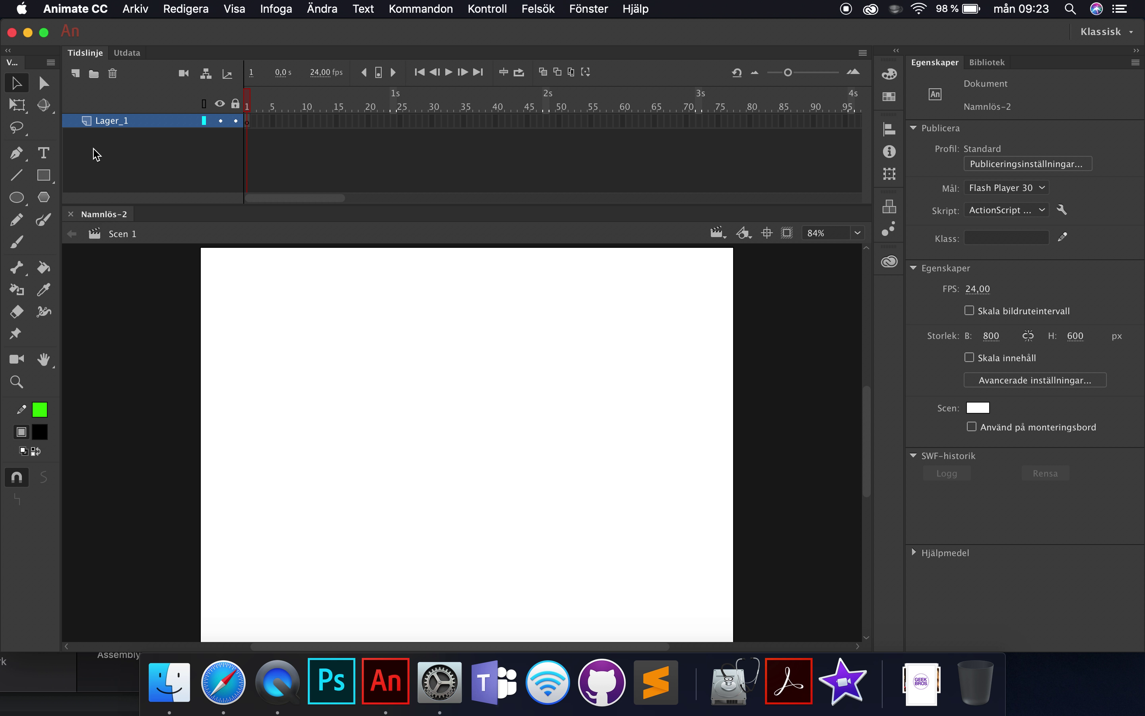
# Step: Rename the document's only layer to "head"
pyautogui.doubleClick(115, 120)
pyautogui.write('hea')
pyautogui.press('Return')
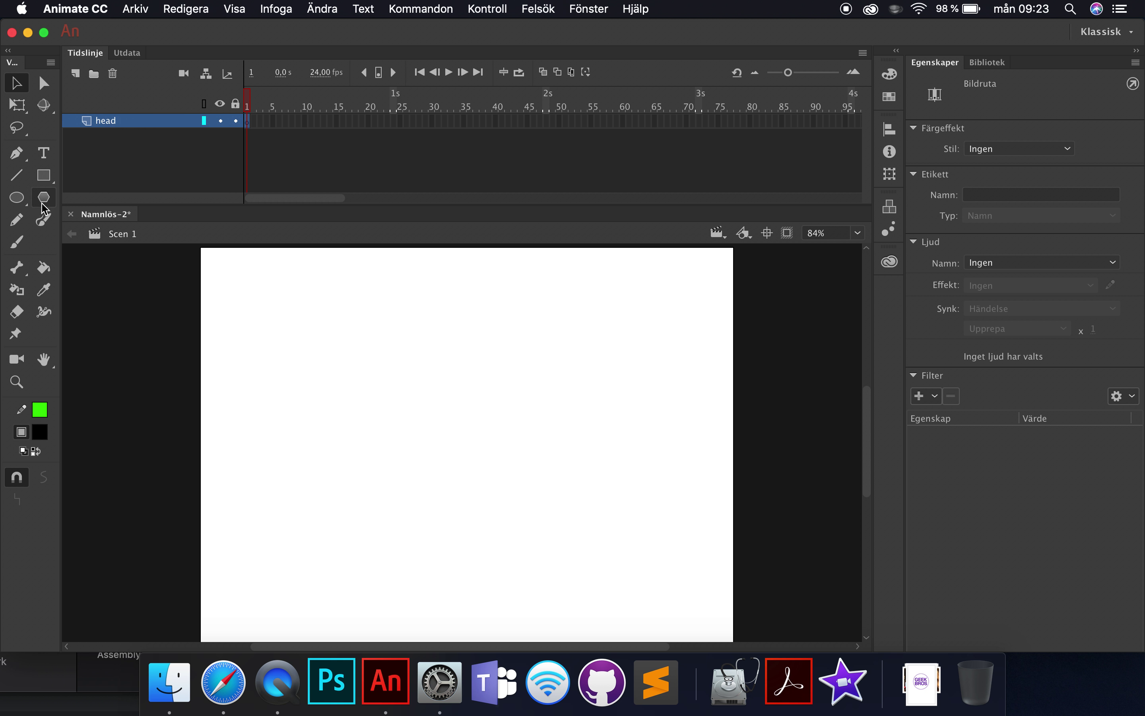
# Step: Draw a large teal-filled circle with a green outline in the middle of the stage as the head
pyautogui.click(19, 199)
pyautogui.click(1074, 149)
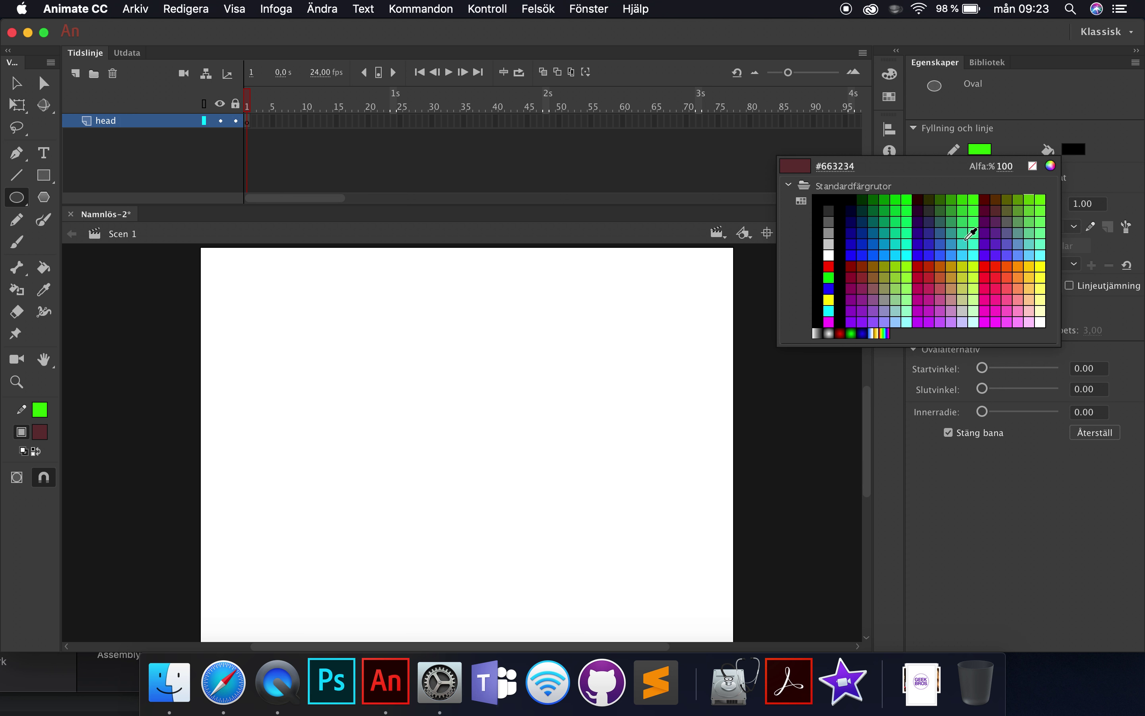
pyautogui.click(912, 259)
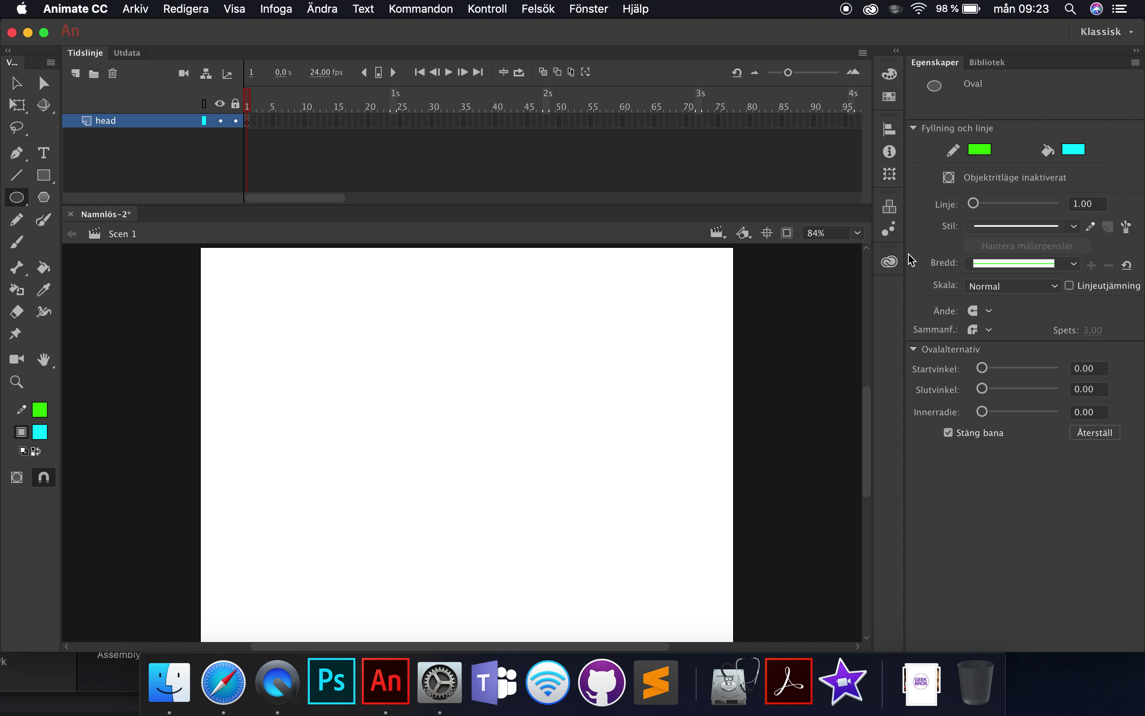
pyautogui.click(1075, 151)
pyautogui.click(884, 241)
pyautogui.moveTo(332, 314); pyautogui.dragTo(613, 598)
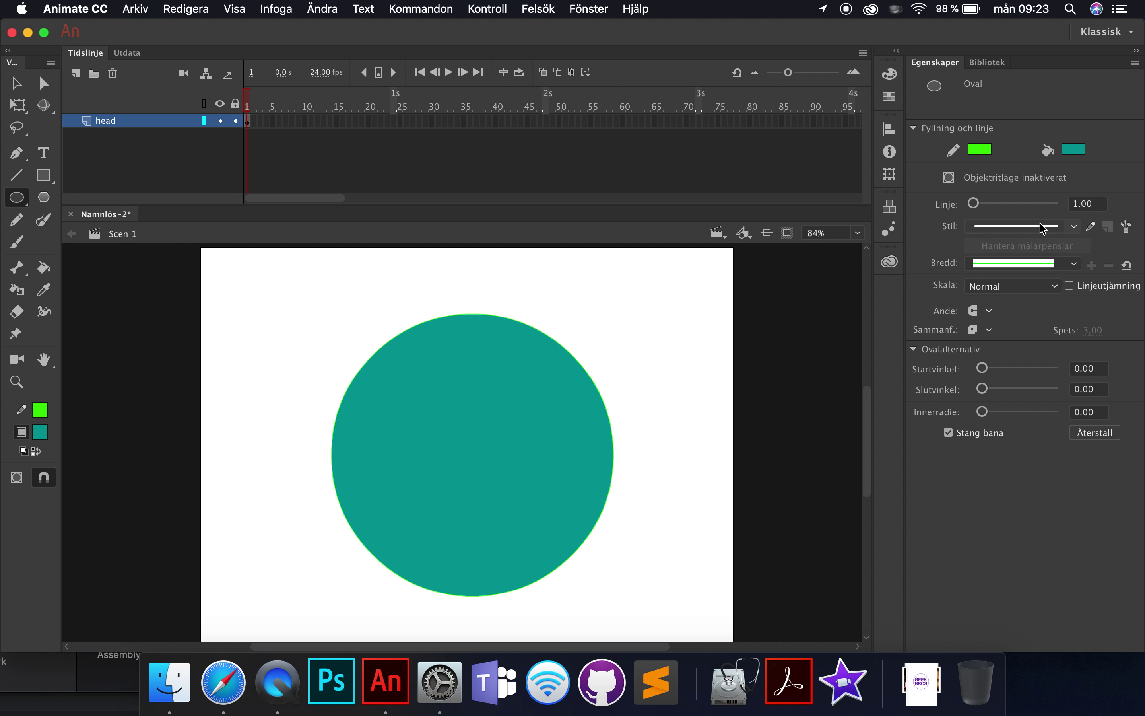
# Step: Draw two white circular eyes without an outline side by side on the upper half of the head
pyautogui.click(1073, 149)
pyautogui.click(830, 256)
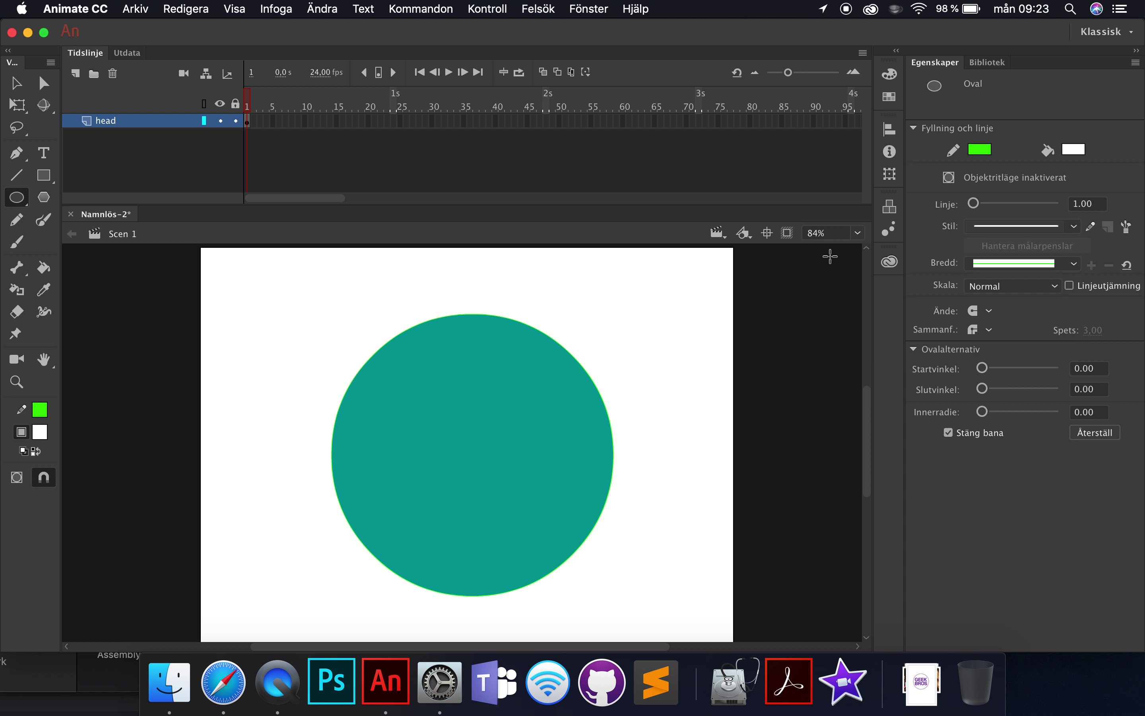
pyautogui.moveTo(399, 356); pyautogui.dragTo(492, 436)
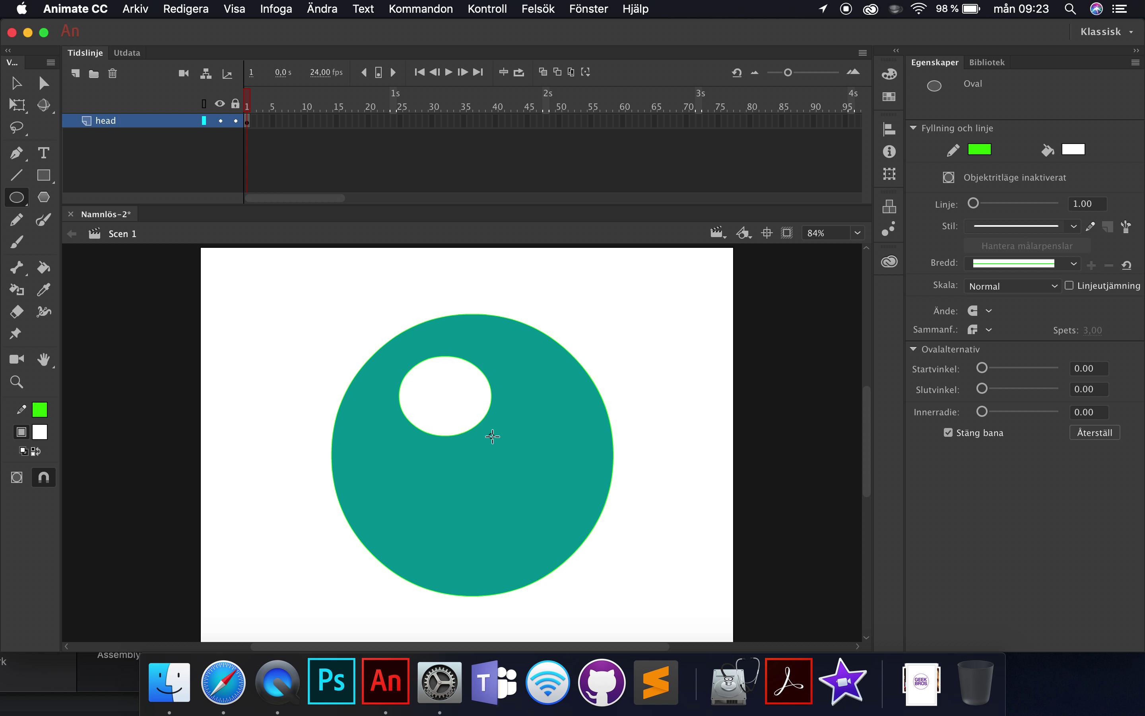
pyautogui.press('cmd+z')
pyautogui.click(986, 154)
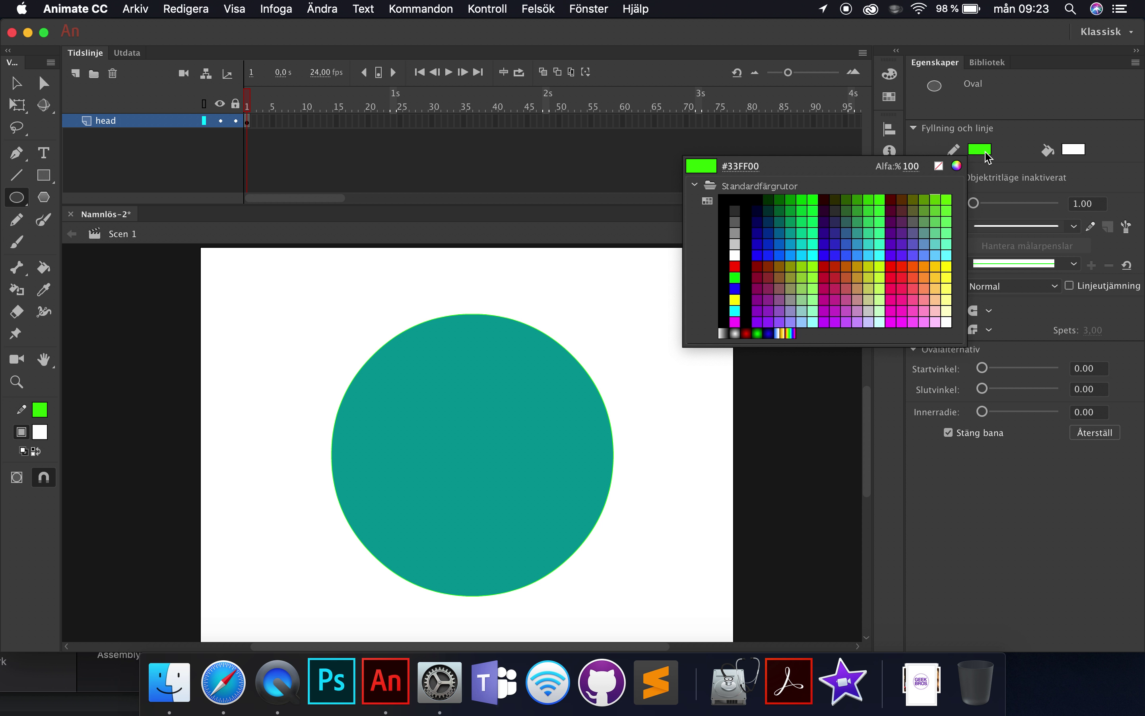
pyautogui.click(939, 166)
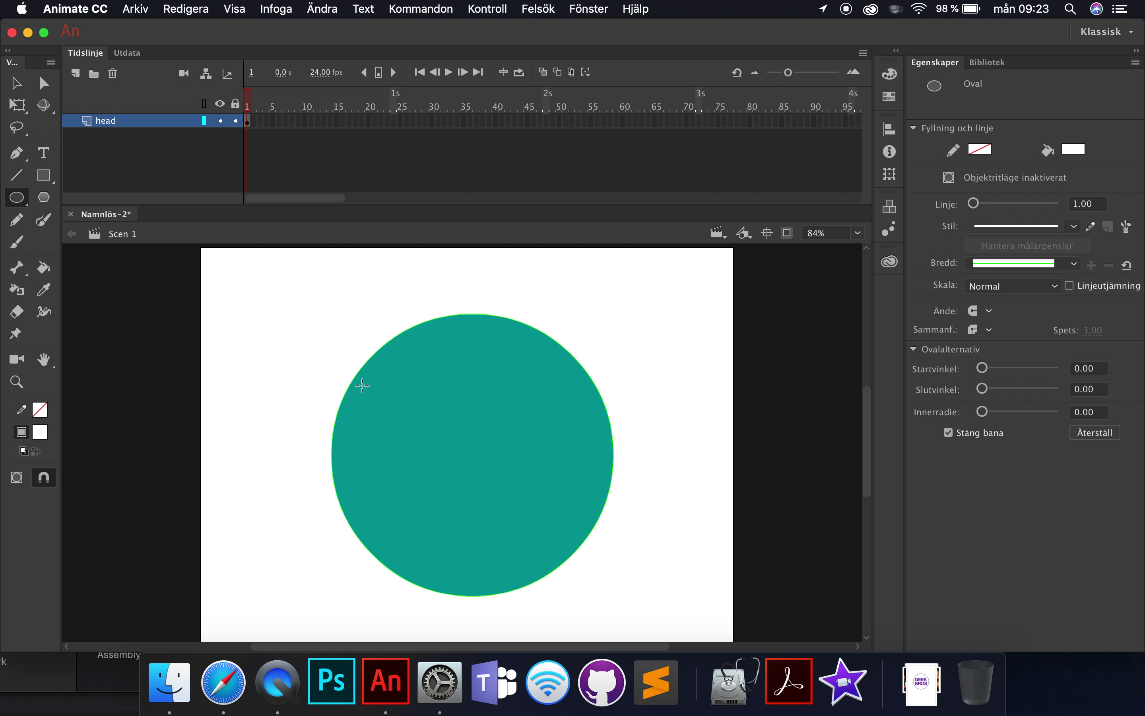
pyautogui.moveTo(393, 364); pyautogui.dragTo(483, 453)
pyautogui.moveTo(486, 370)
pyautogui.mouseDown()
pyautogui.moveTo(542, 462)
pyautogui.moveTo(565, 449)
pyautogui.mouseUp()
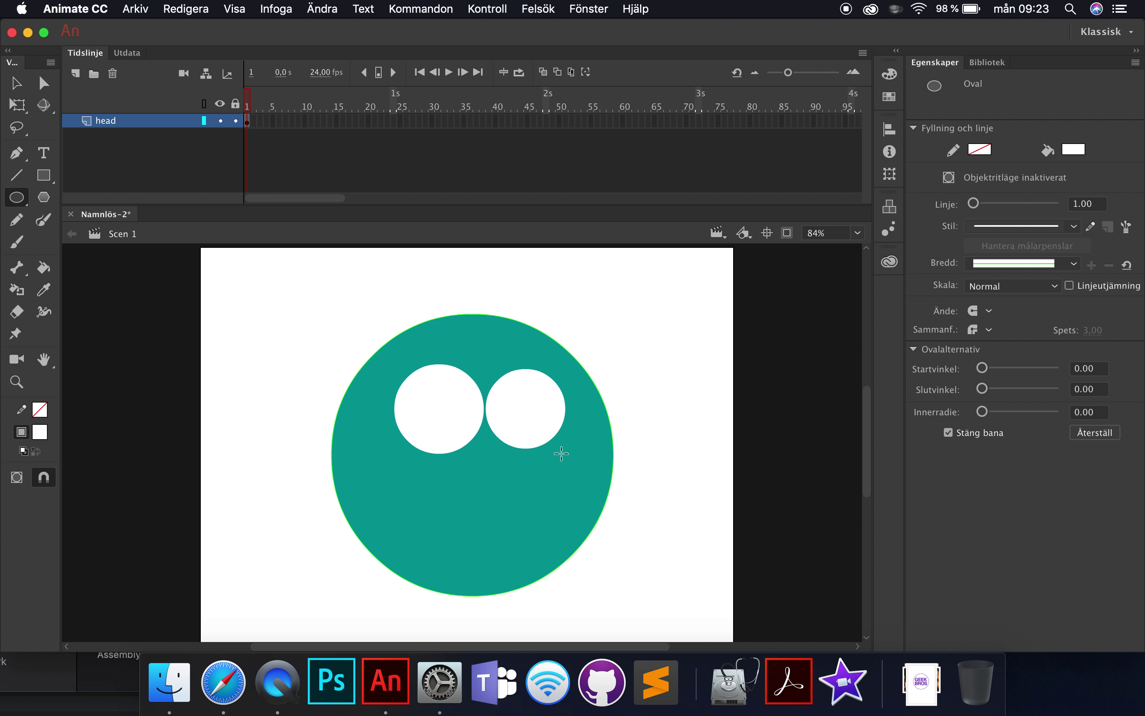
# Step: Paint a small black pupil near the inner edge of each eye with the Brush at size 10
pyautogui.click(17, 242)
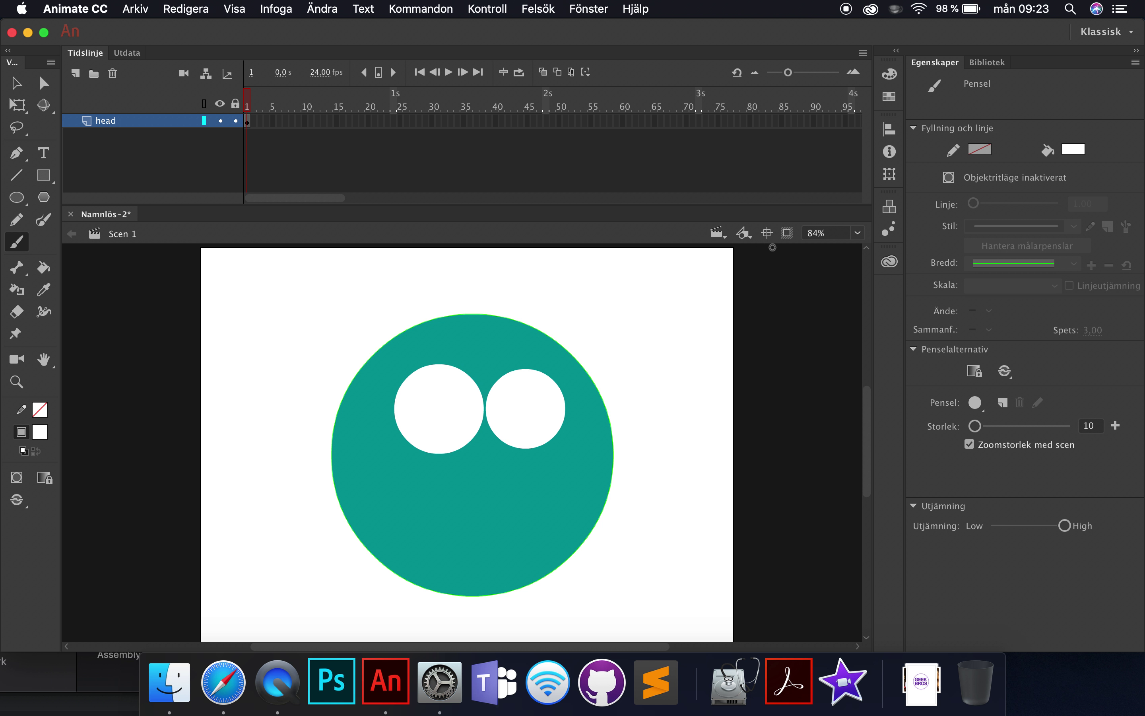
pyautogui.click(1074, 150)
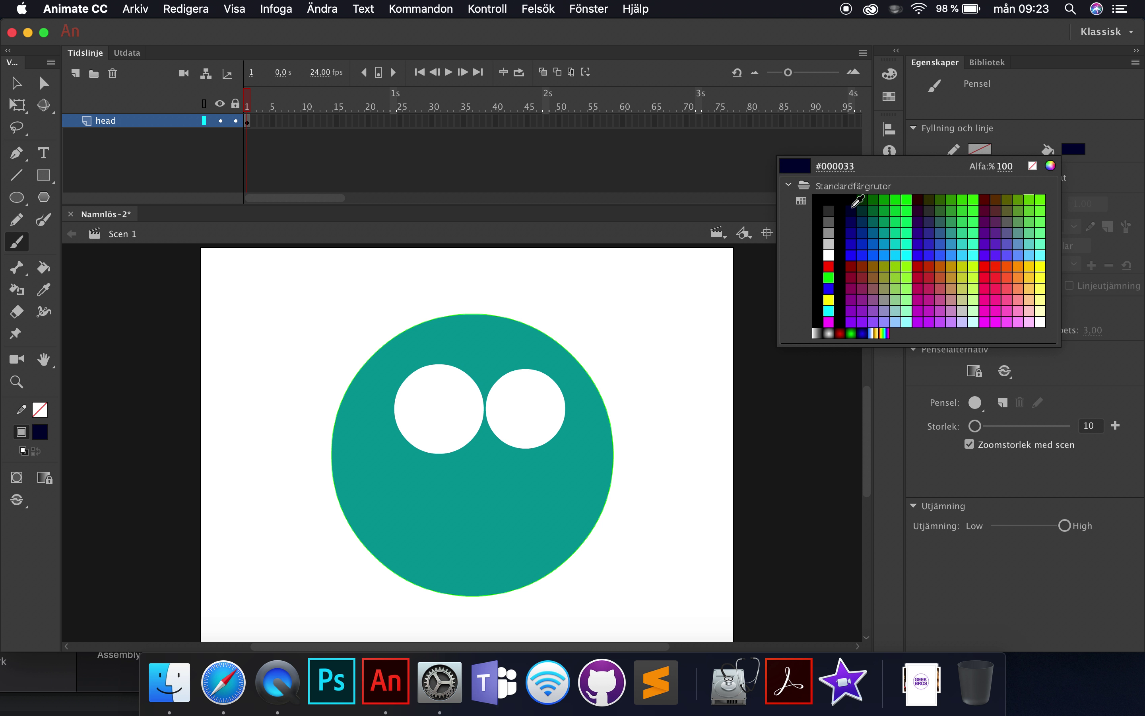
pyautogui.click(830, 199)
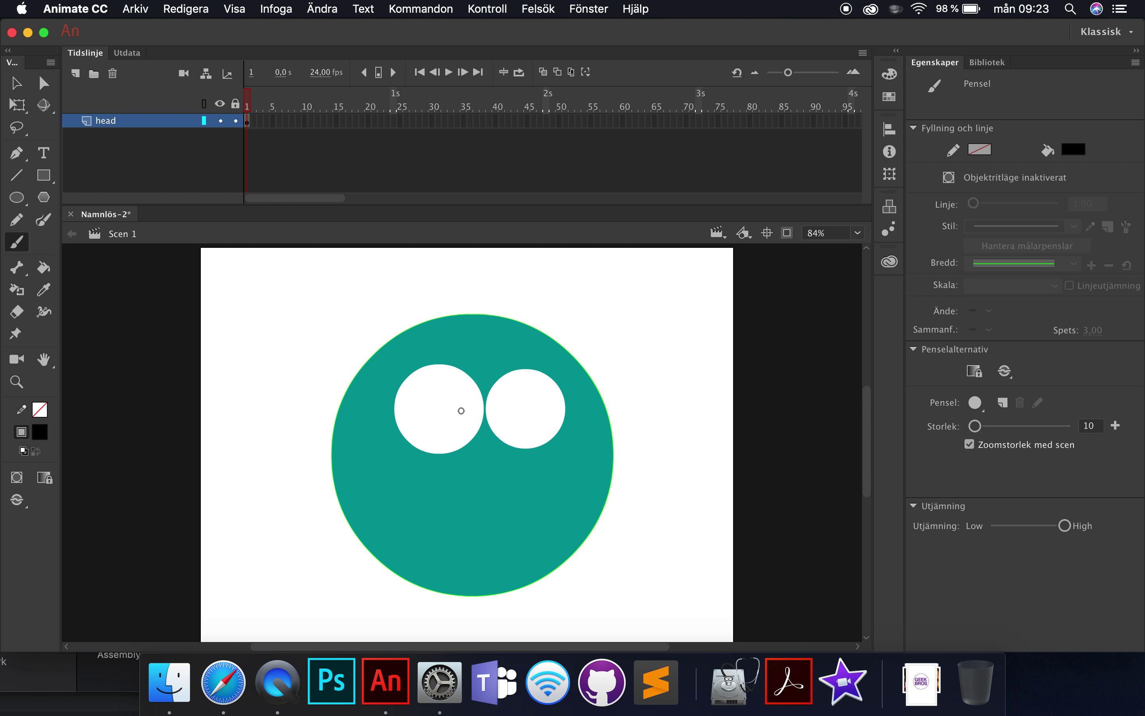
pyautogui.click(505, 414)
pyautogui.press('super+z')
pyautogui.press('v')
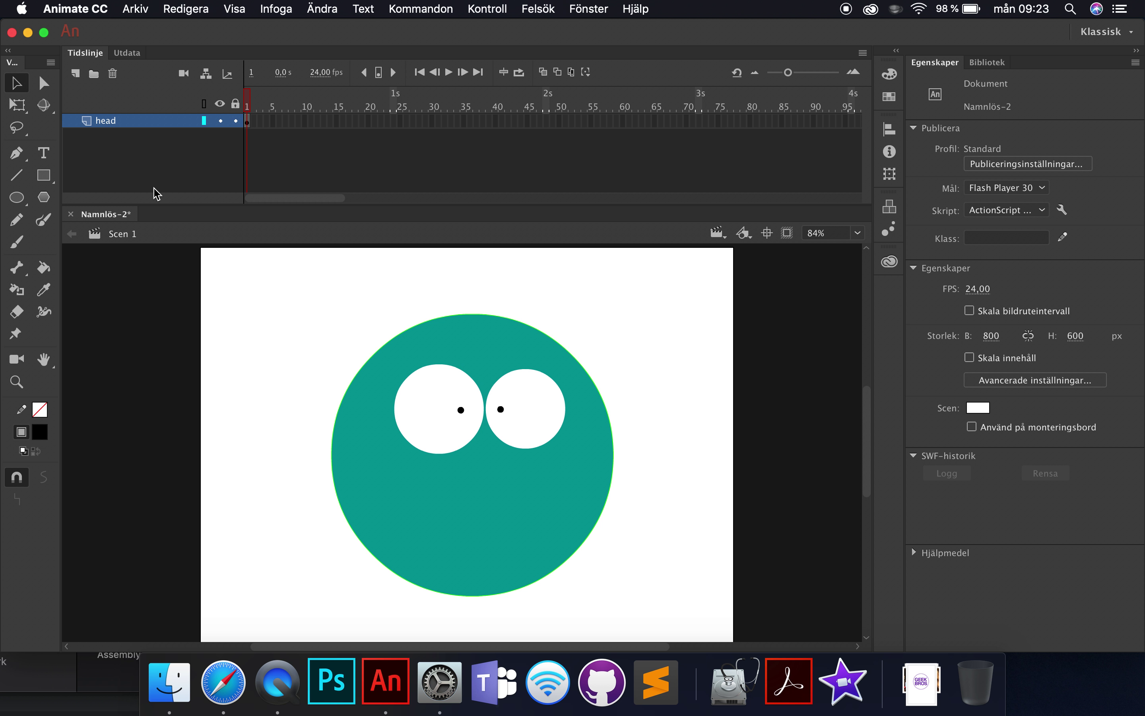
# Step: Add a new layer named "mouth" above the head layer and lock the head layer
pyautogui.click(75, 73)
pyautogui.doubleClick(117, 121)
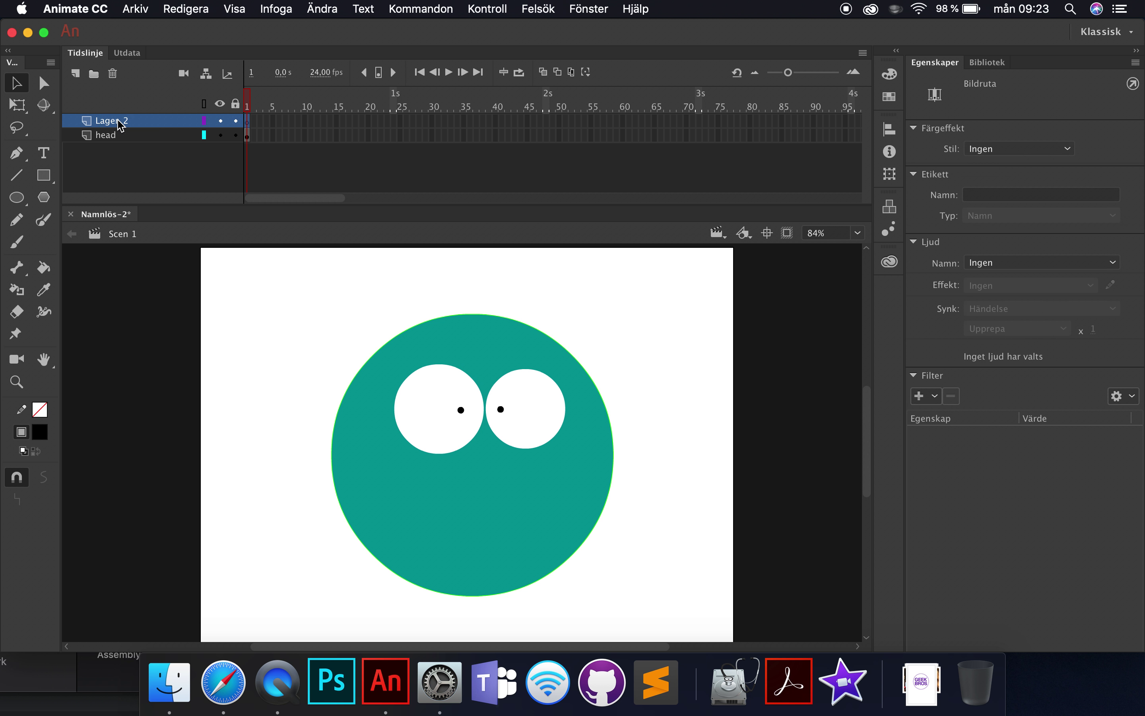
pyautogui.write('mouth')
pyautogui.press('Return')
pyautogui.click(235, 135)
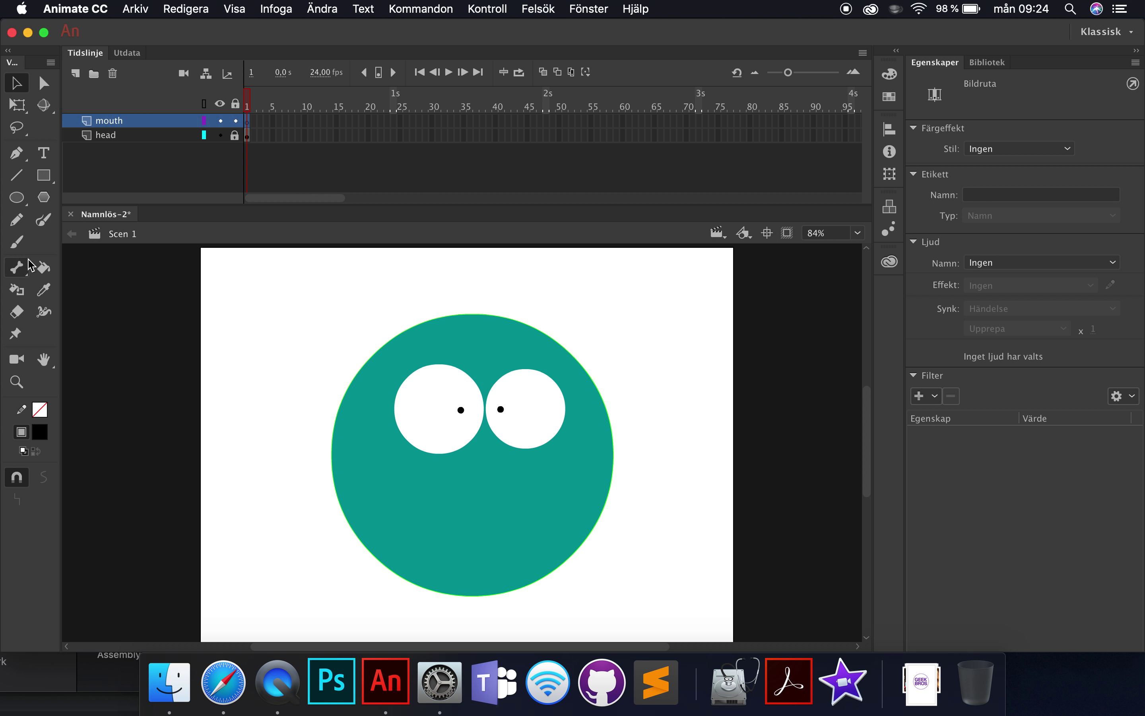
# Step: Paint a short horizontal black line on the mouth layer below the eyes with the Brush
pyautogui.click(17, 242)
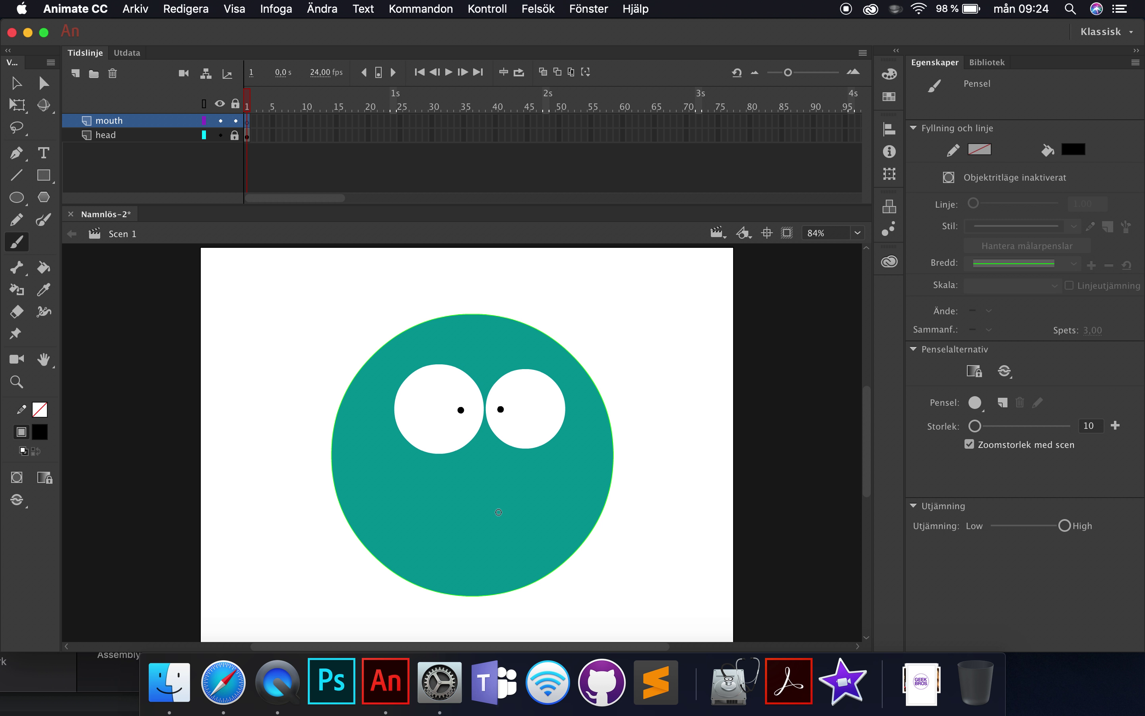
pyautogui.moveTo(440, 508); pyautogui.dragTo(520, 507)
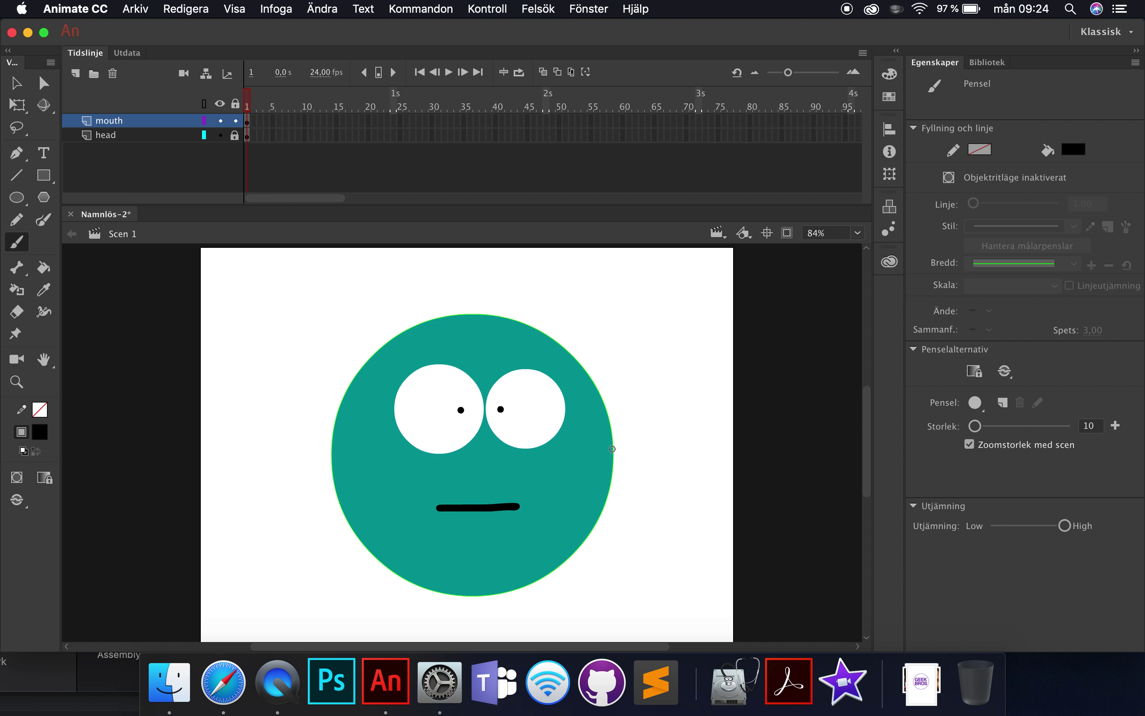
pyautogui.click(16, 84)
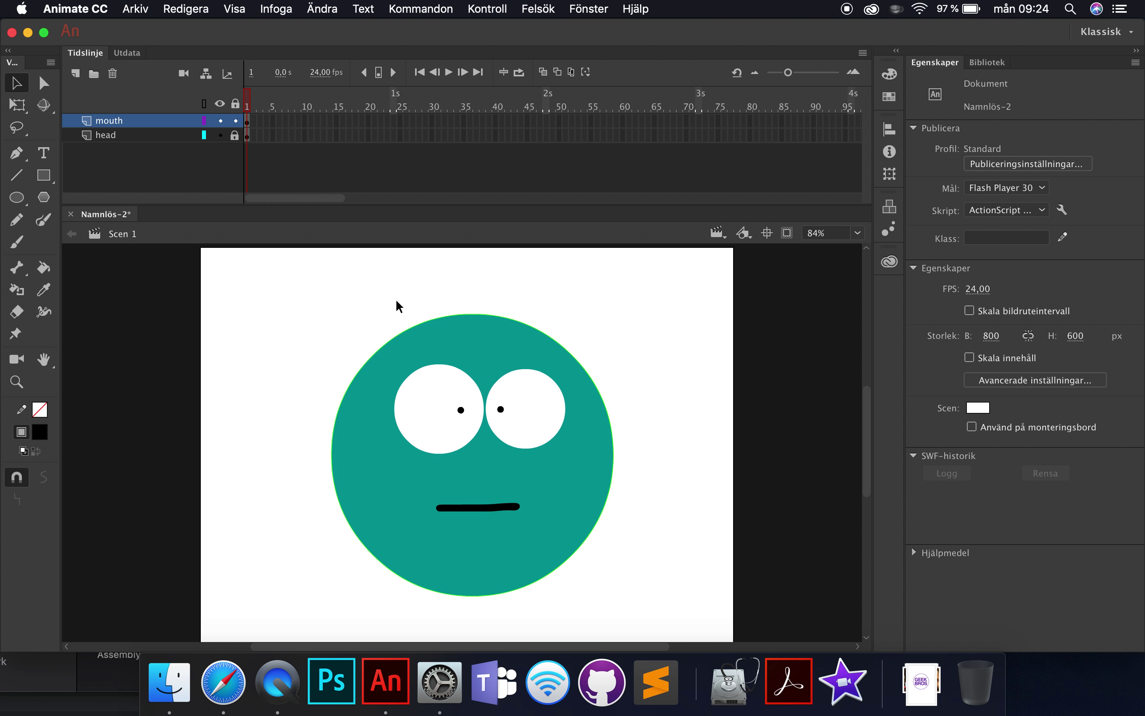
# Step: Convert the black mouth line to a graphic symbol named "mun"
pyautogui.click(468, 507)
pyautogui.rightClick(467, 514)
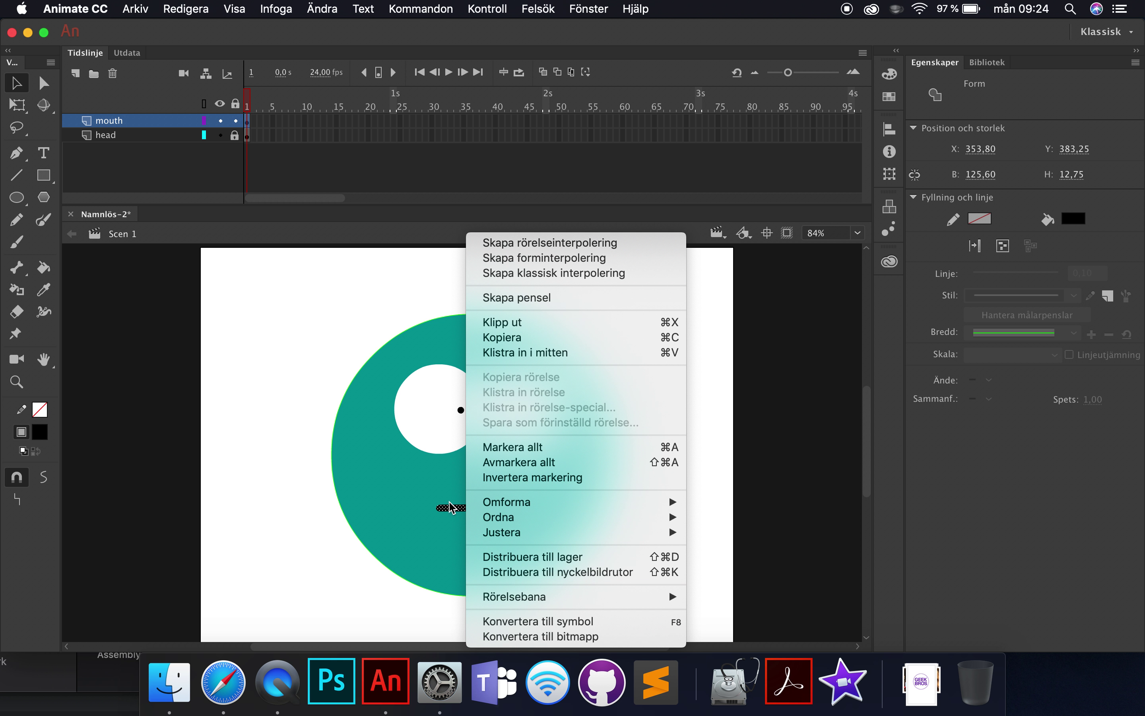
pyautogui.click(296, 164)
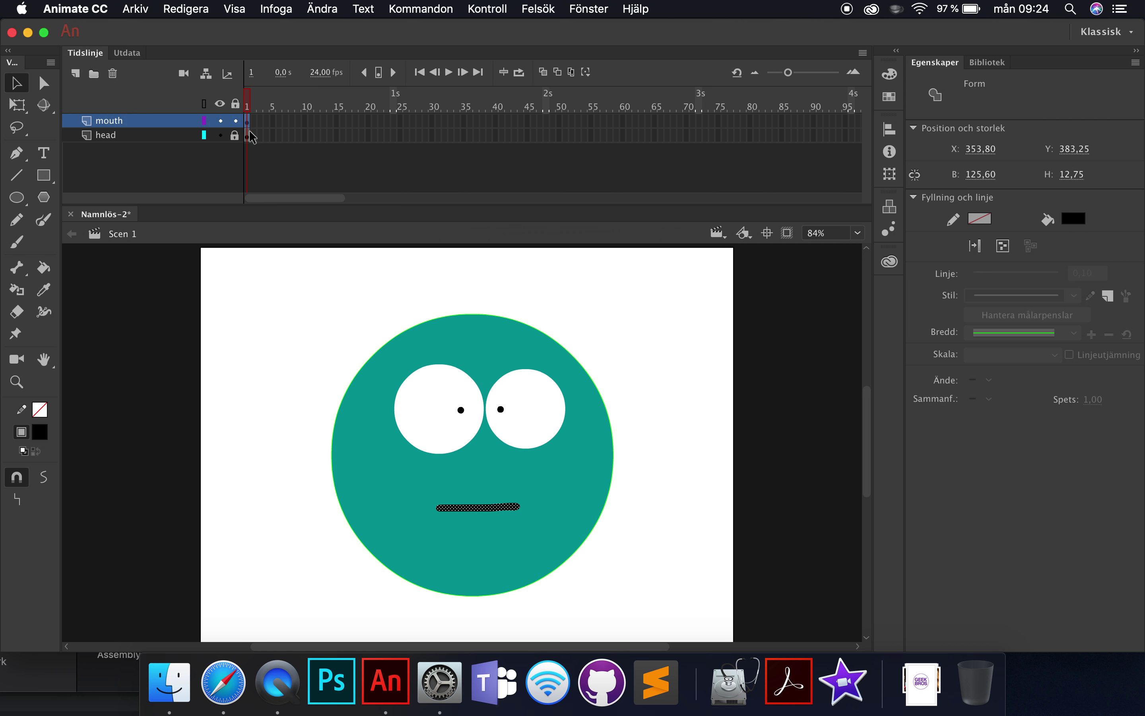
pyautogui.click(279, 140)
pyautogui.click(248, 121)
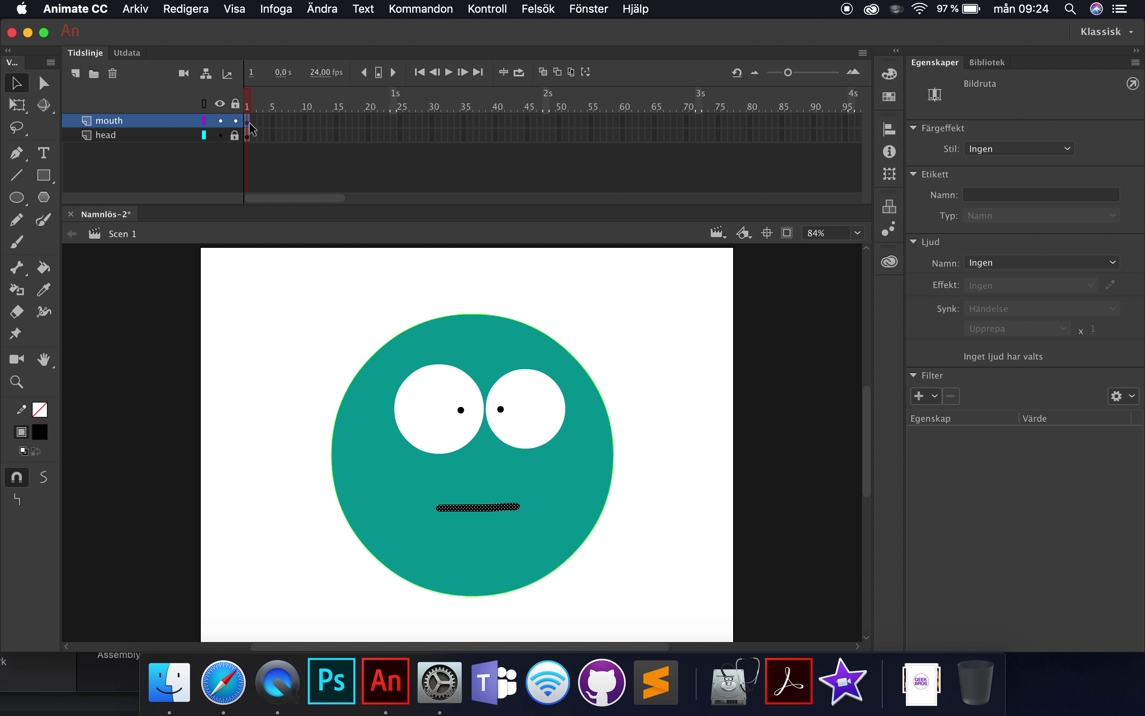
pyautogui.rightClick(476, 509)
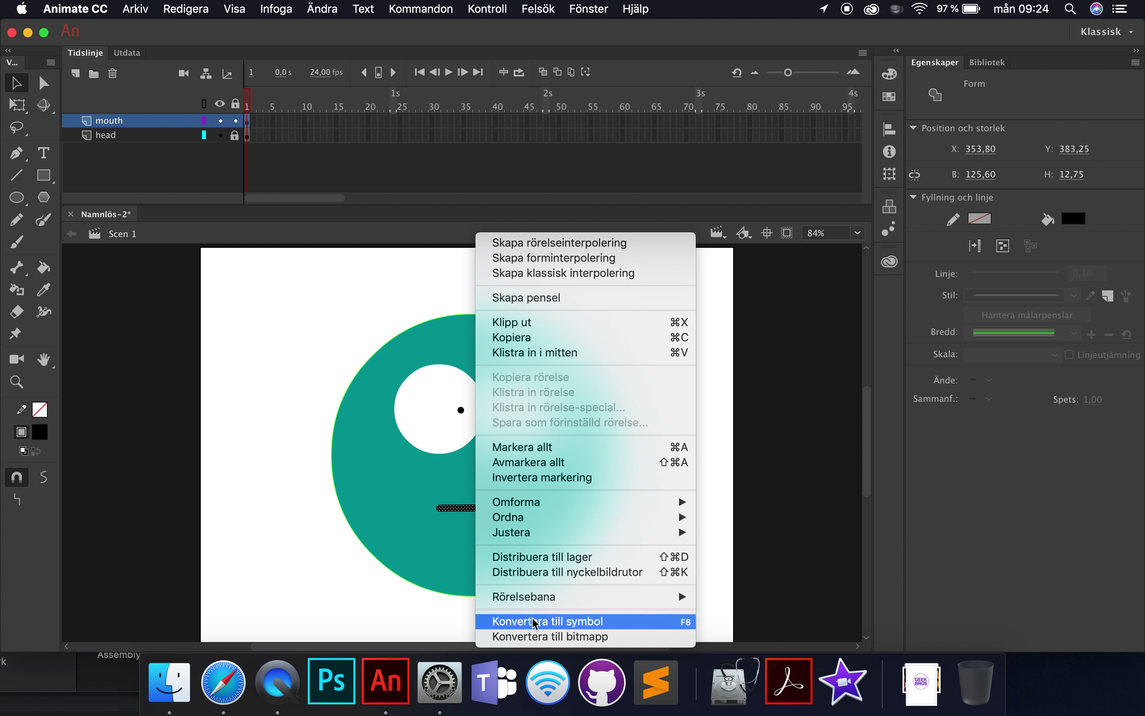
pyautogui.click(545, 621)
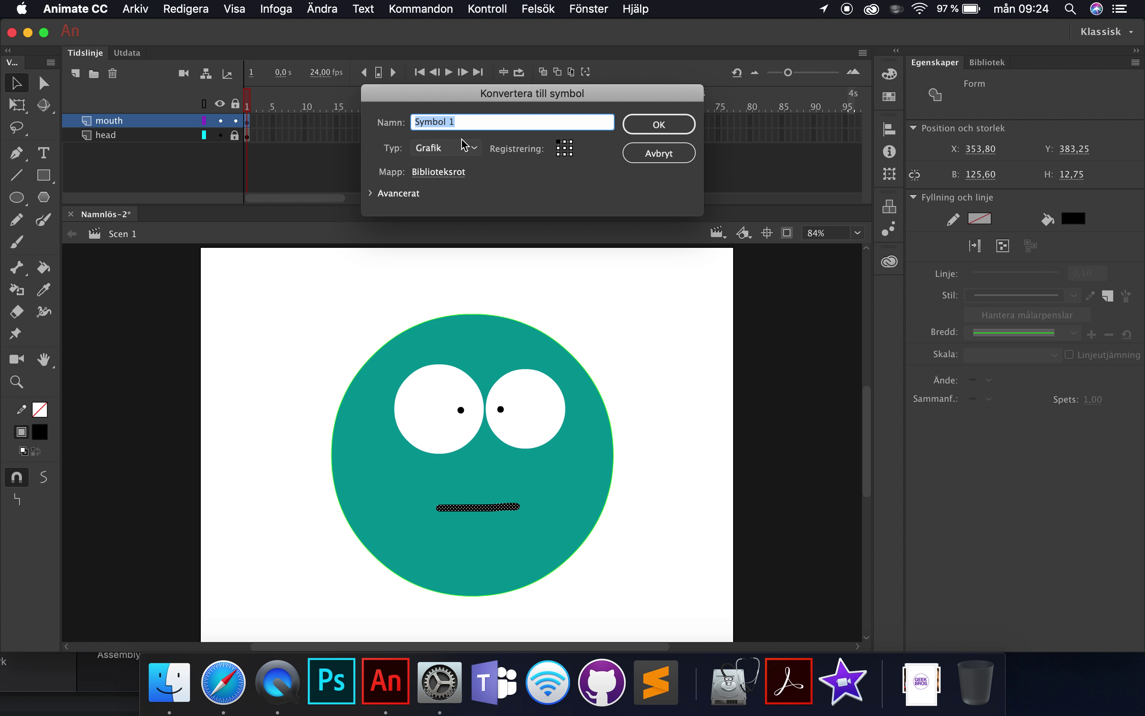
pyautogui.write('mun')
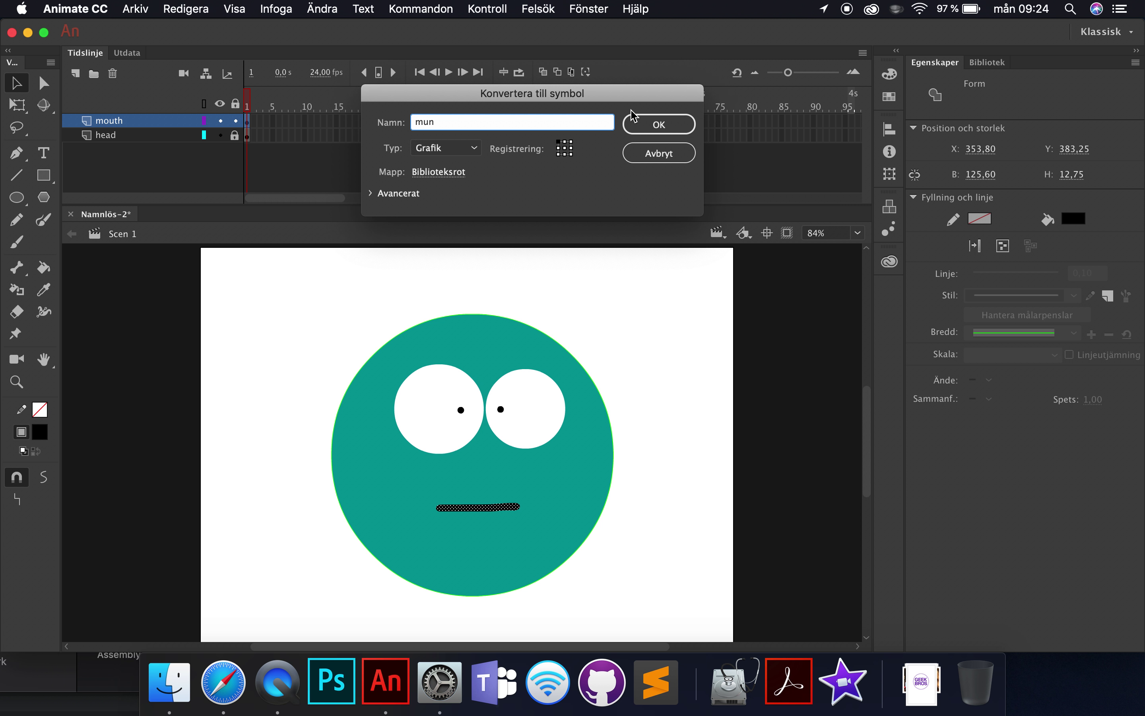
pyautogui.click(657, 124)
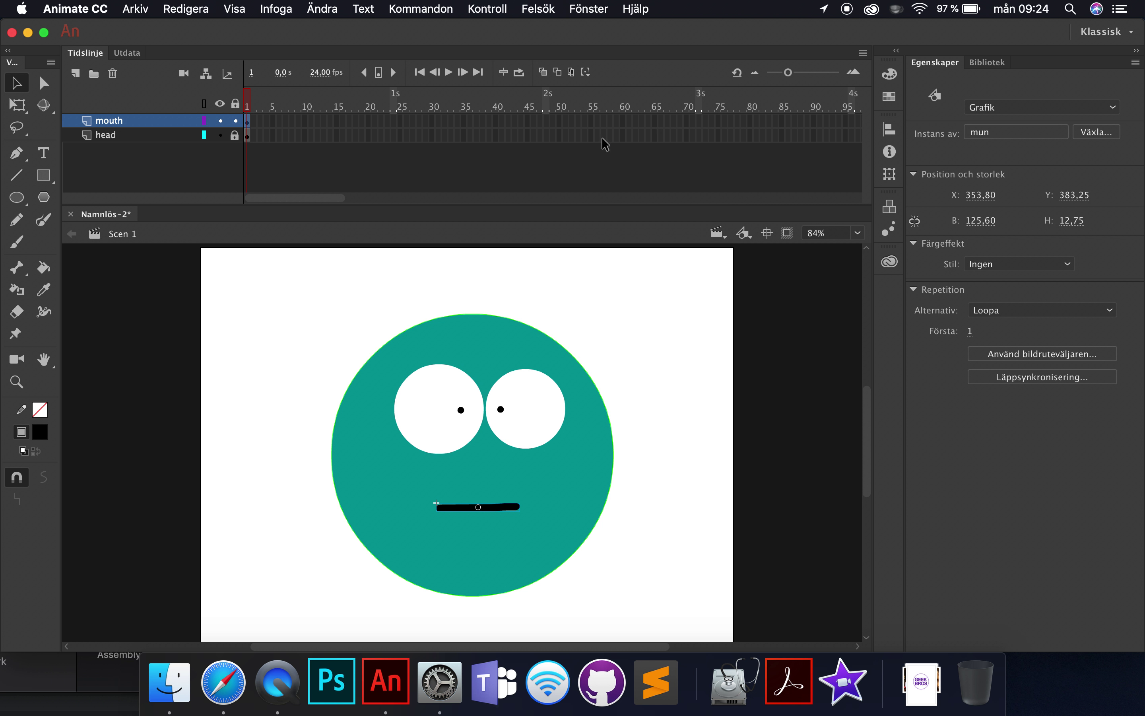
# Step: Add a new layer named "audio" above the mouth layer
pyautogui.click(77, 76)
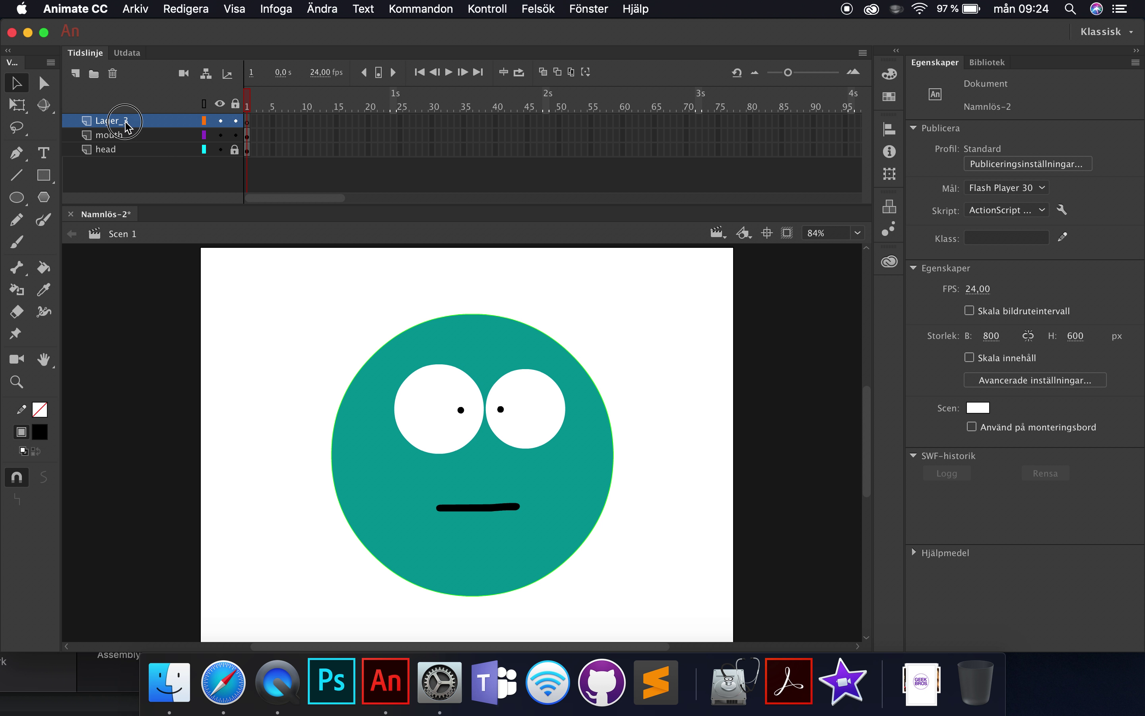
pyautogui.doubleClick(112, 121)
pyautogui.write('audio')
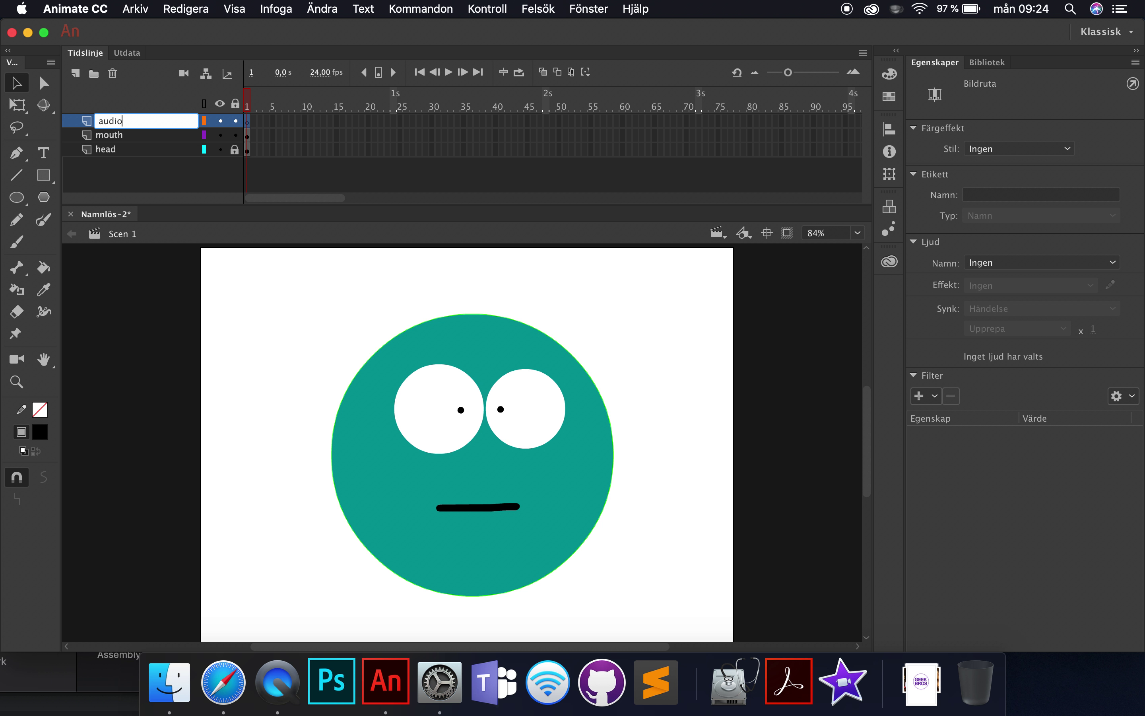
pyautogui.press('Return')
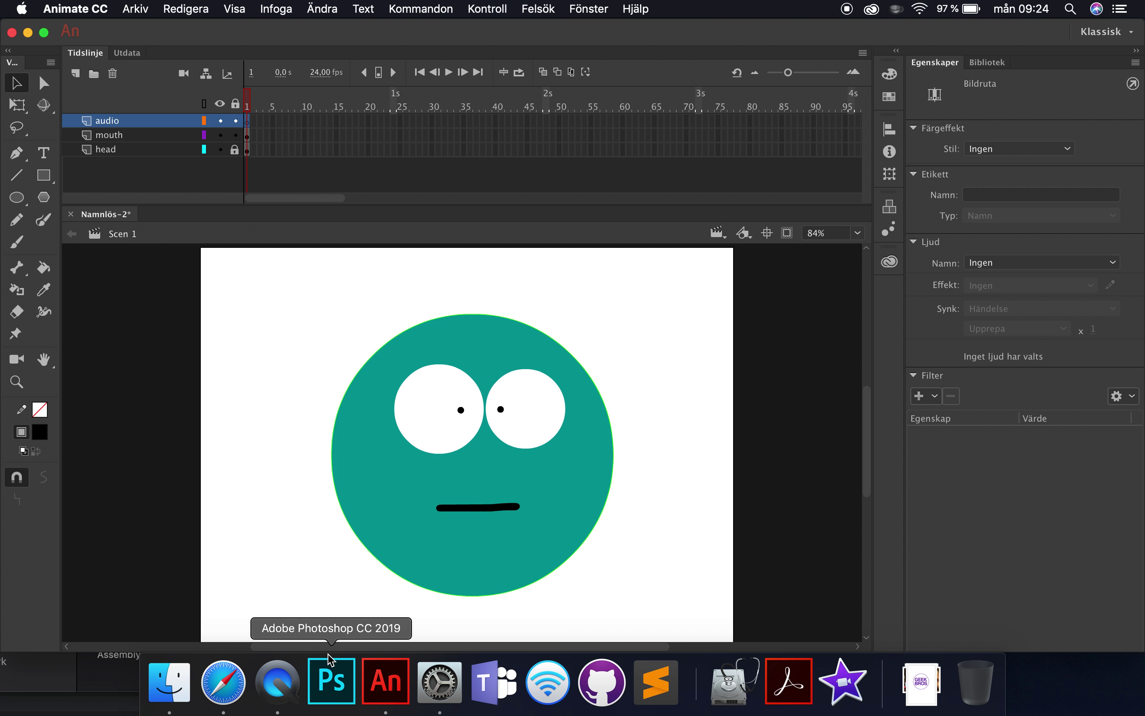
# Step: Switch to Safari and open the text entry form on the texttomp3.online text-to-speech page
pyautogui.click(224, 682)
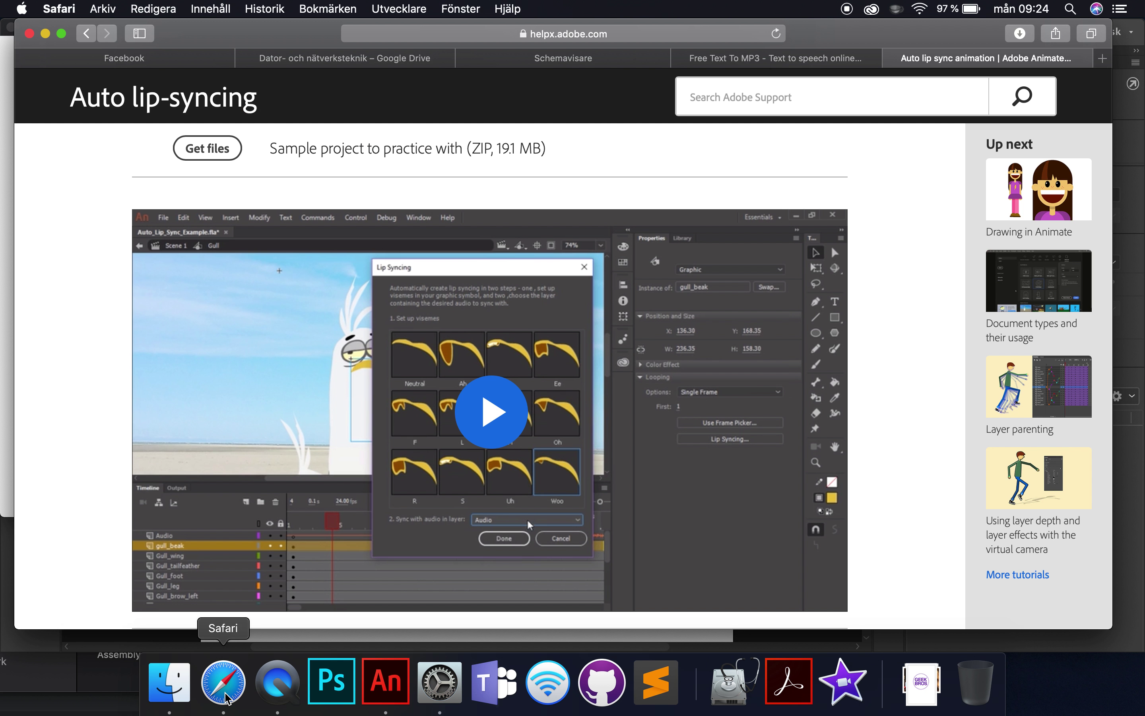
pyautogui.click(782, 63)
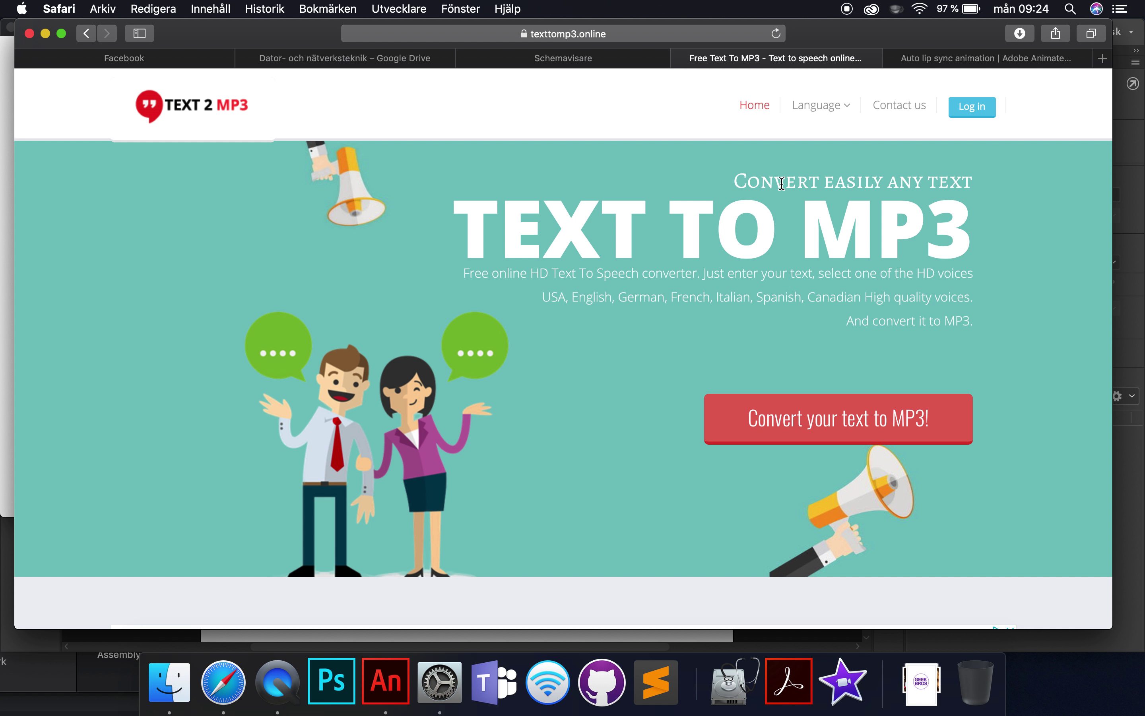
pyautogui.click(833, 418)
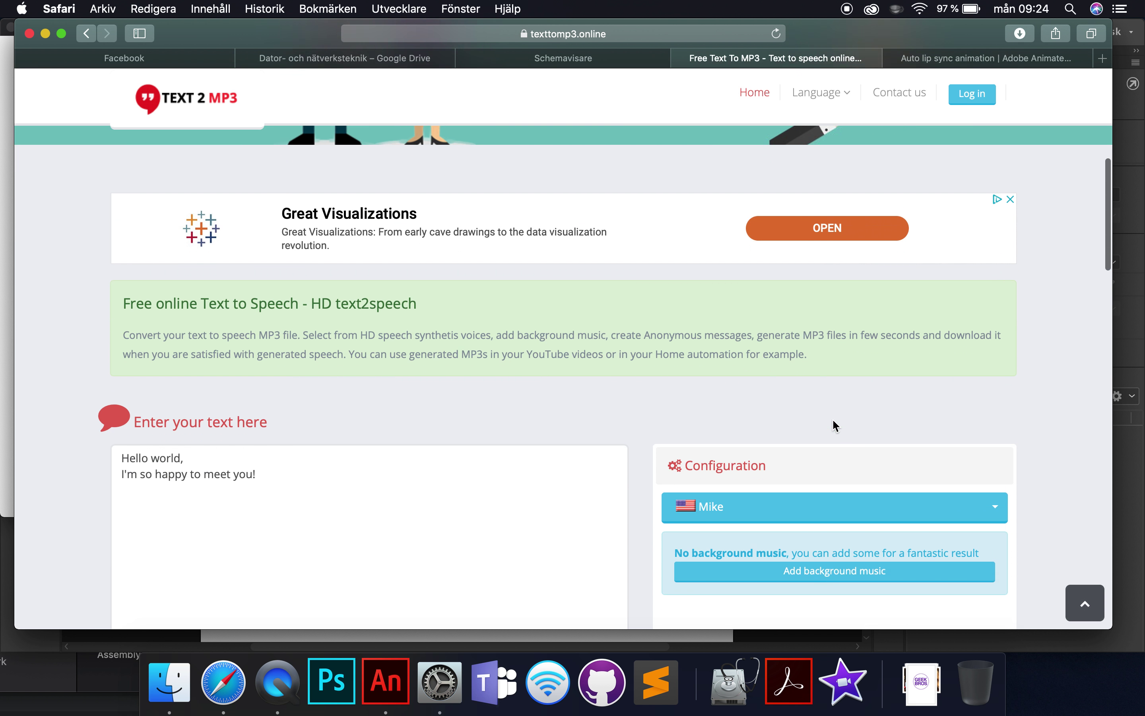
# Step: Replace the existing text in the speech converter with "I am a little round"
pyautogui.click(284, 365)
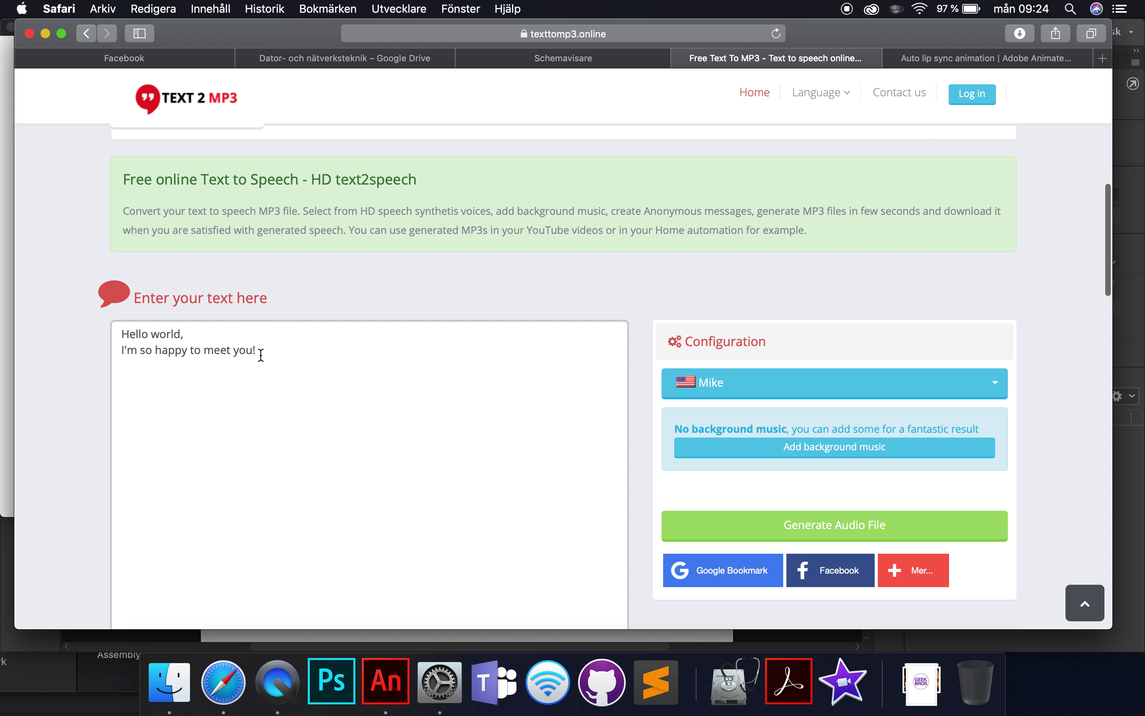
pyautogui.moveTo(259, 351); pyautogui.dragTo(115, 330)
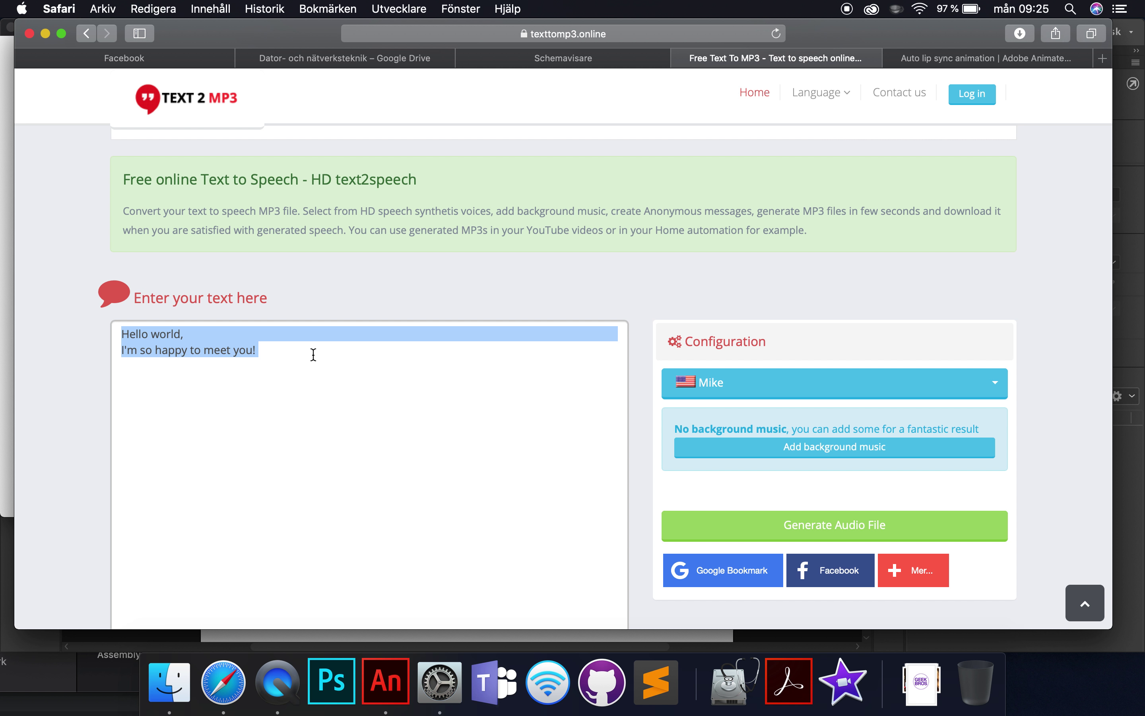
pyautogui.press('BackSpace')
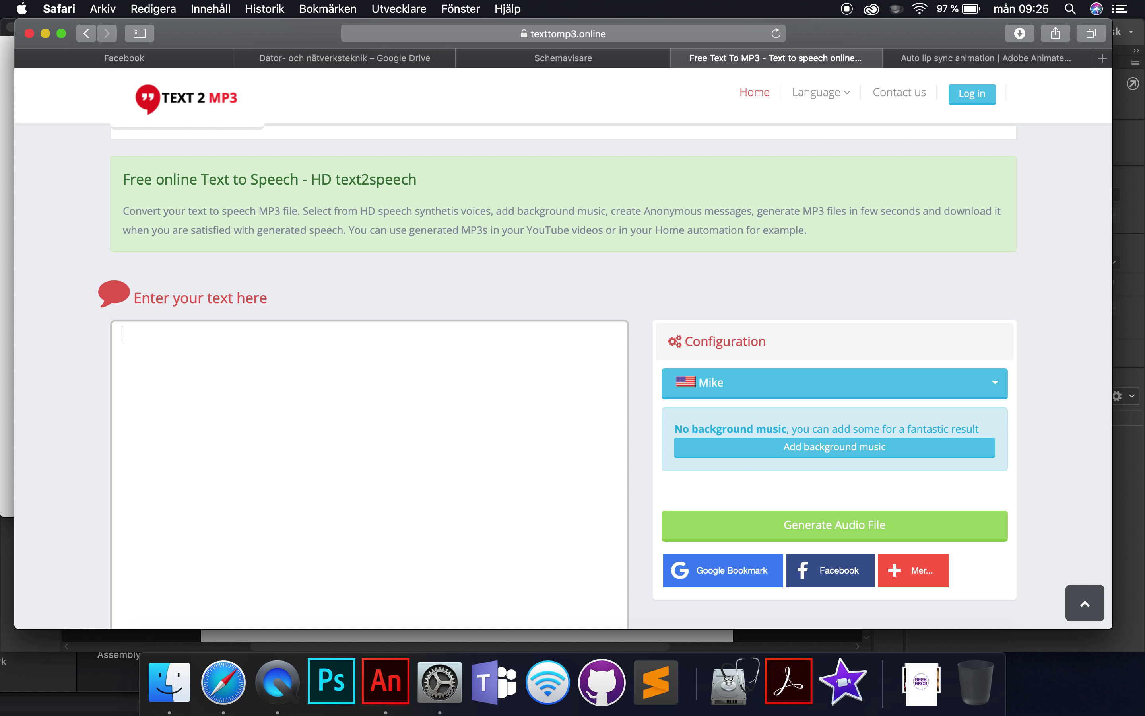
pyautogui.write('I am a little')
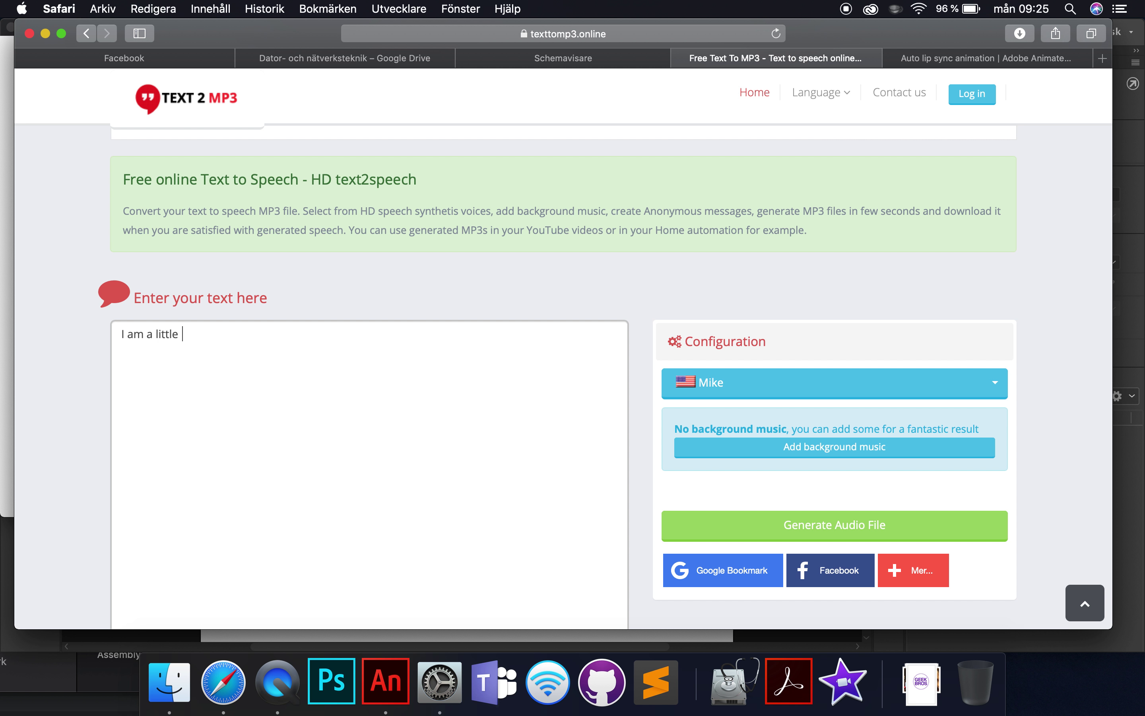
pyautogui.write('d')
pyautogui.scroll(-3, 813, 420)
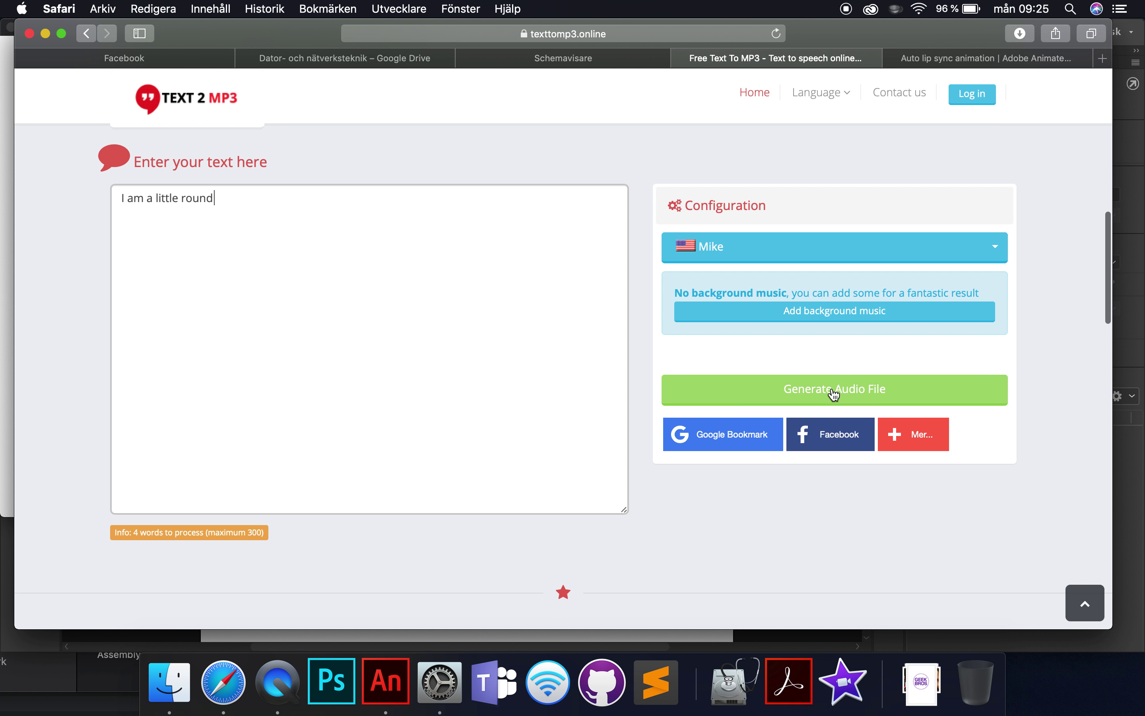
pyautogui.click(993, 247)
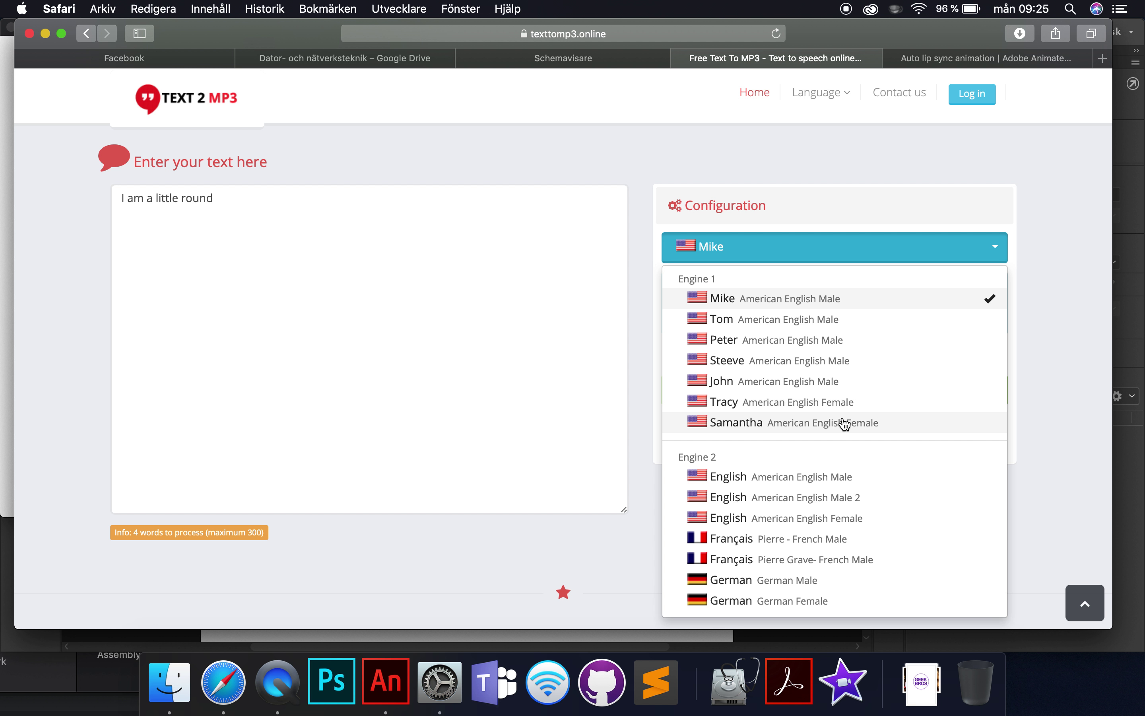
pyautogui.scroll(-2, 844, 422)
pyautogui.scroll(-5, 844, 467)
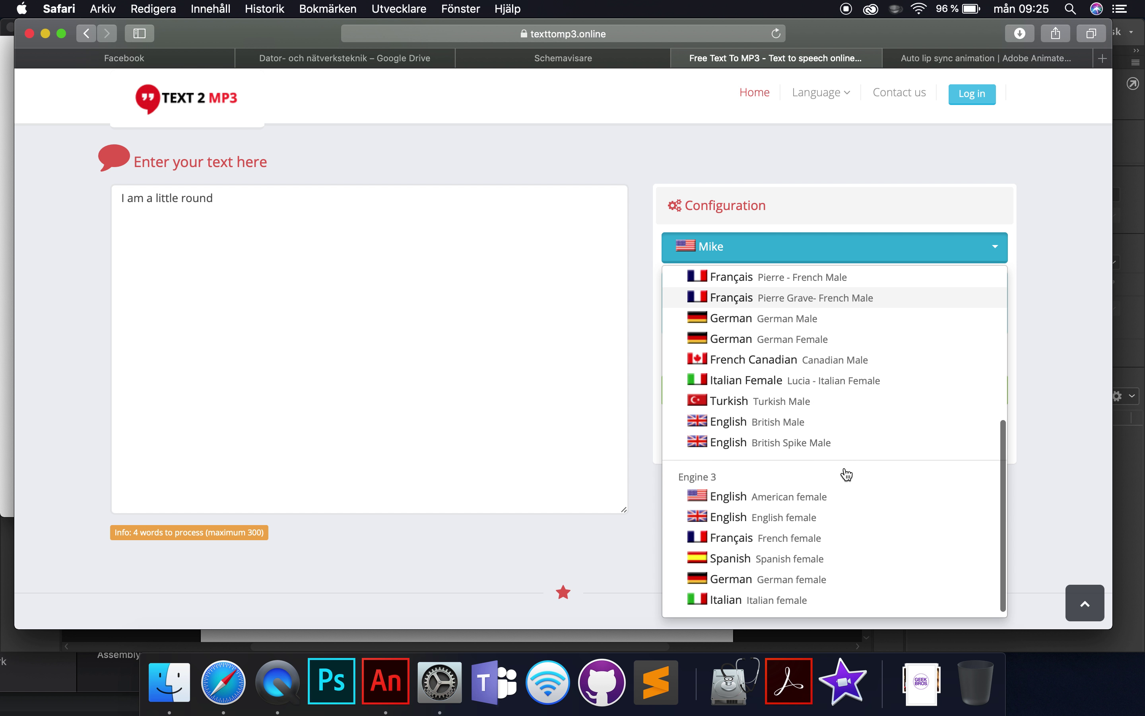
pyautogui.scroll(5, 847, 474)
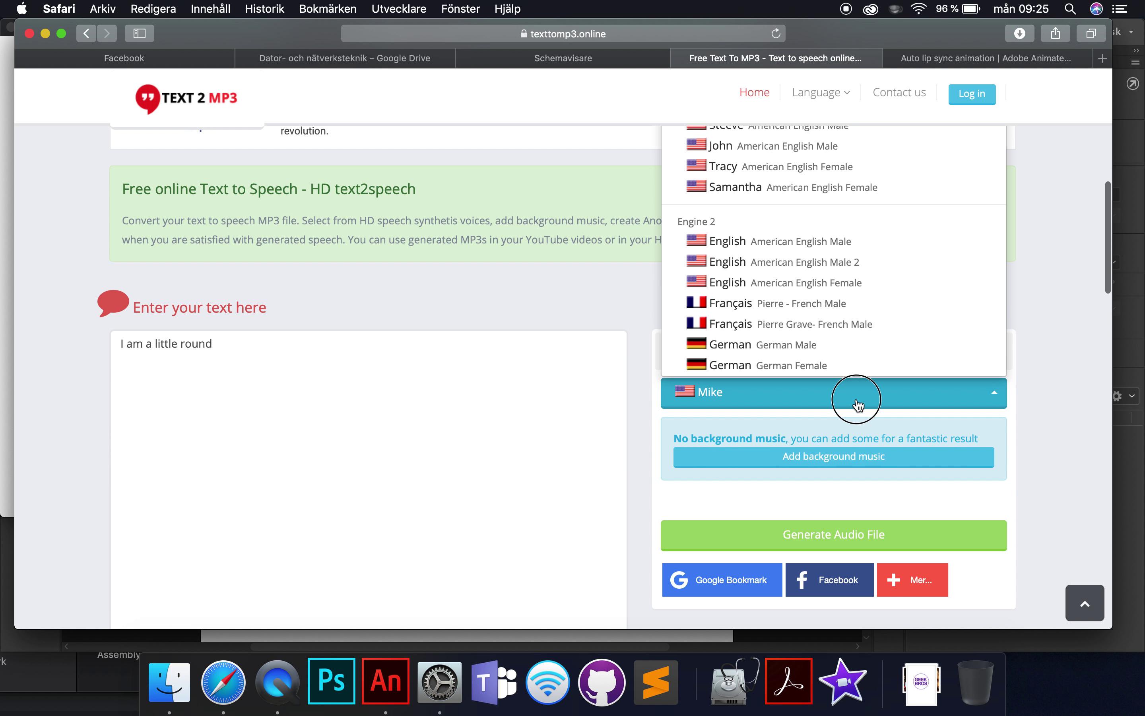
pyautogui.click(858, 405)
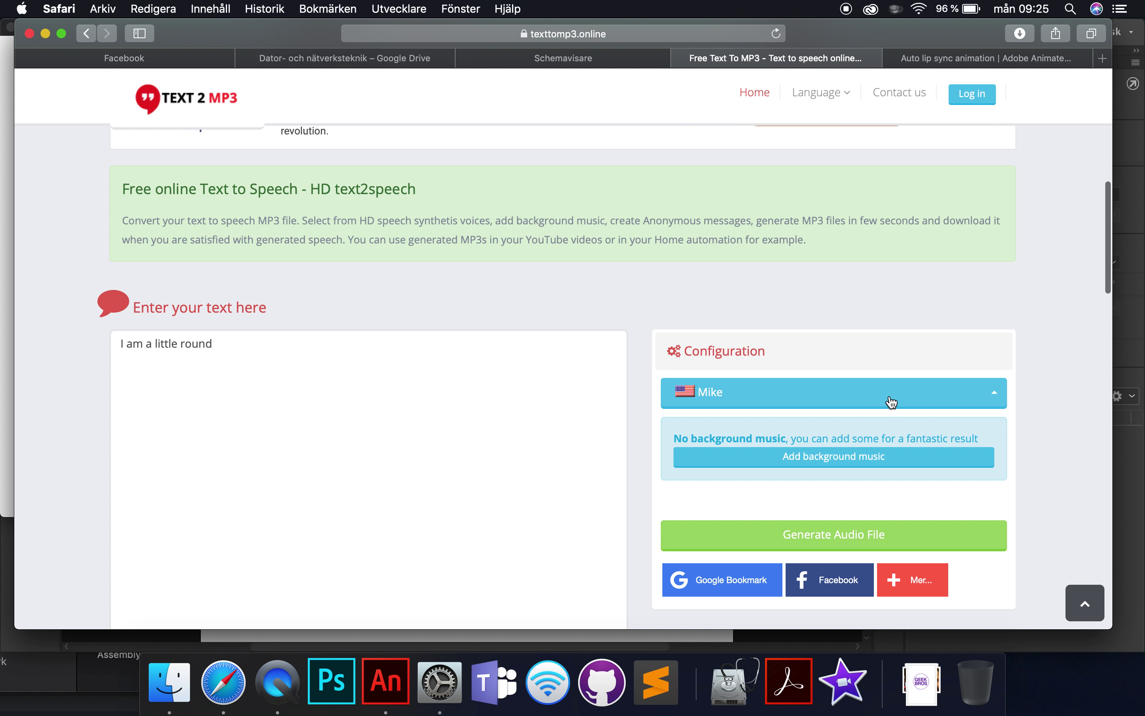
# Step: Complete the text as "I am a little round head" and generate the audio file
pyautogui.click(289, 347)
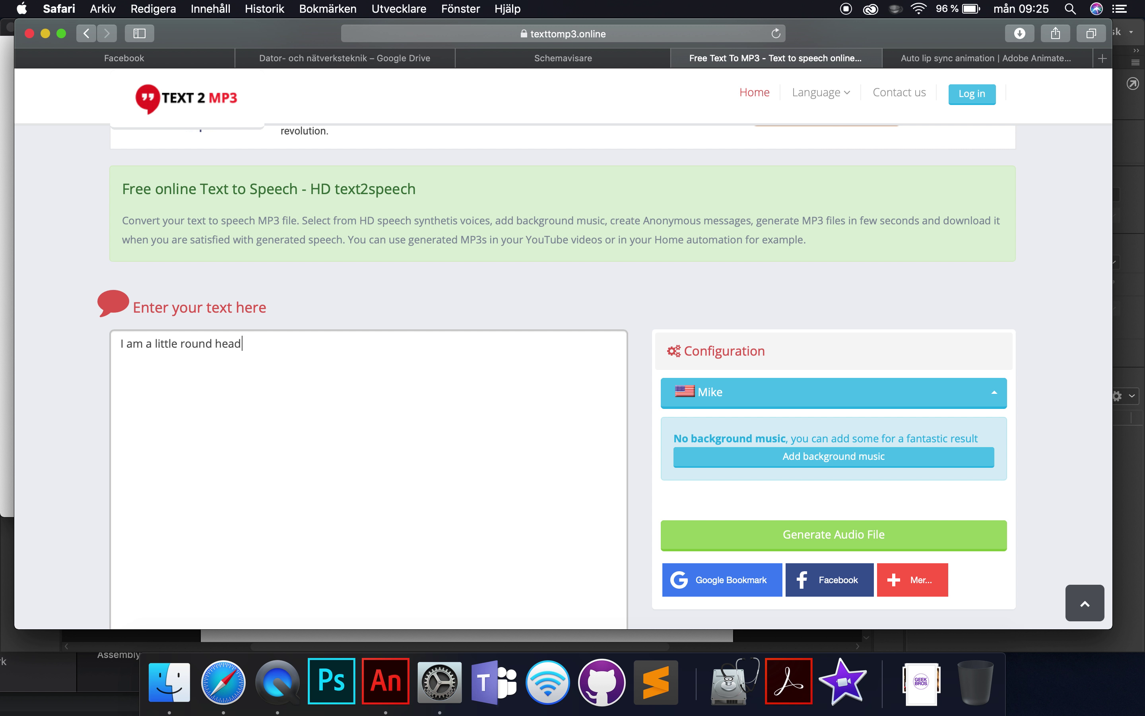
pyautogui.click(845, 537)
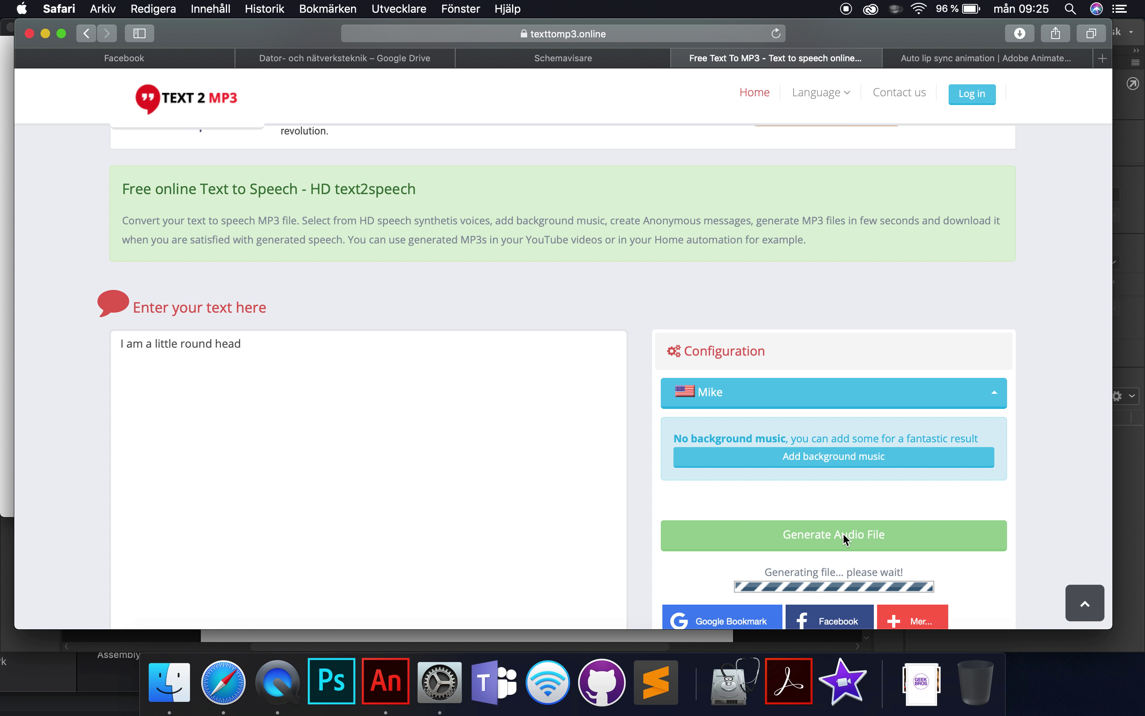
pyautogui.scroll(-2, 845, 540)
# Step: Play the generated speech and download the linked MP3 file
pyautogui.click(754, 543)
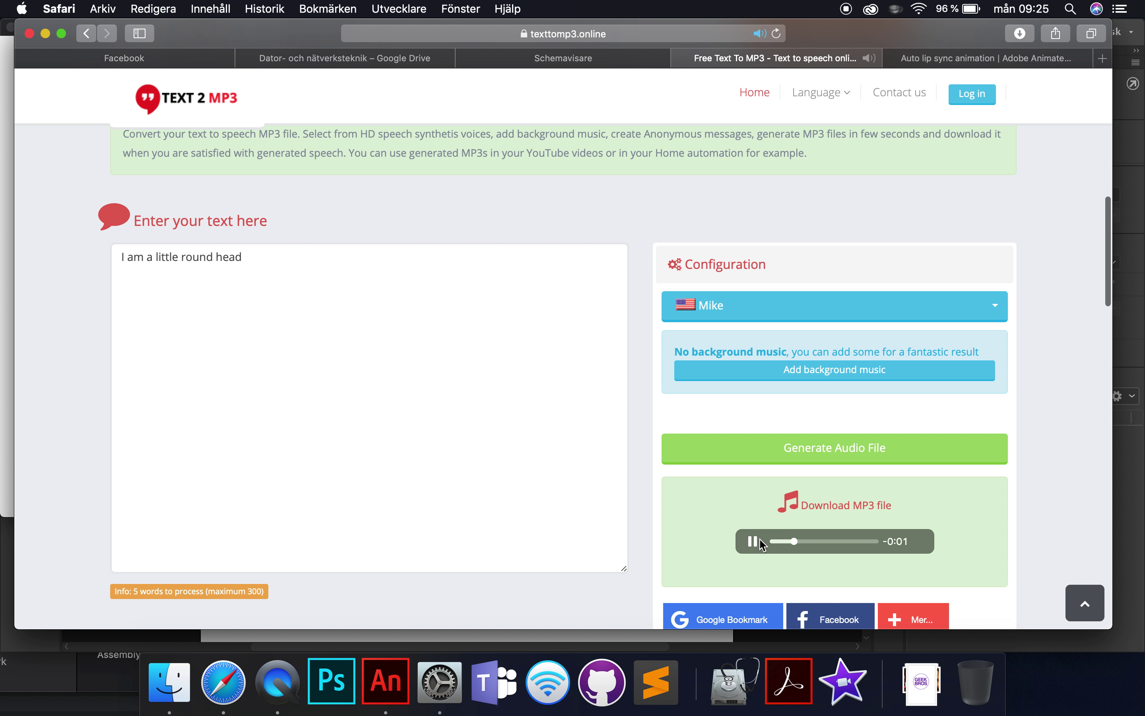
pyautogui.click(753, 543)
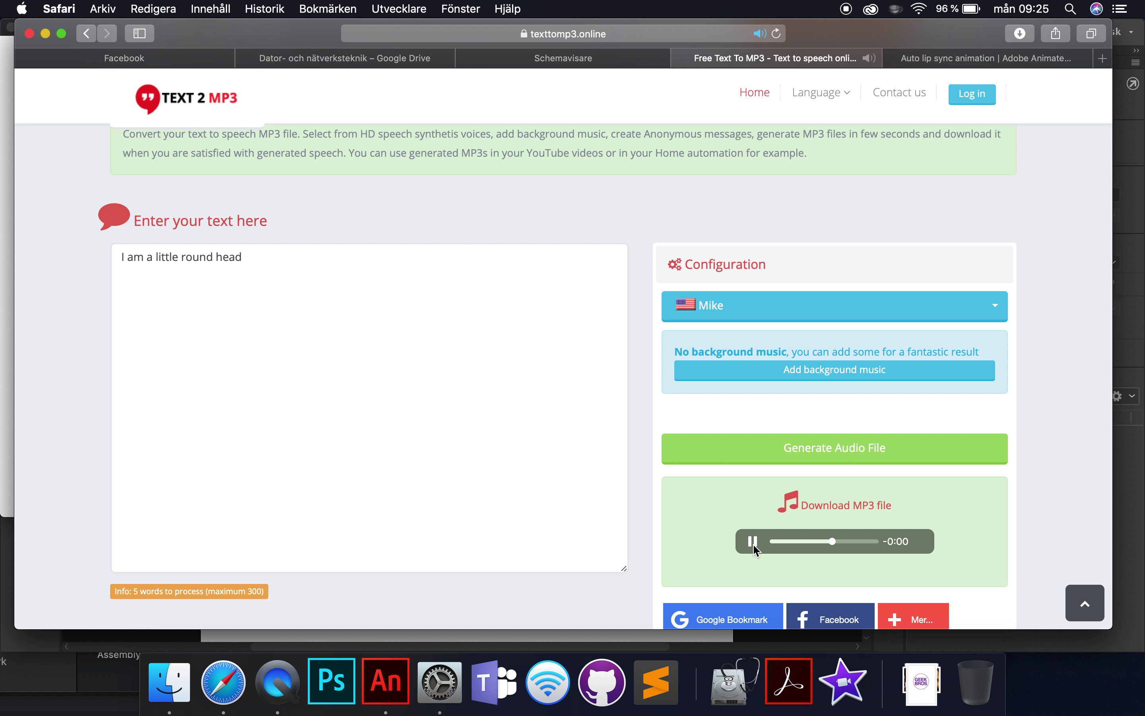
pyautogui.tripleClick(844, 507)
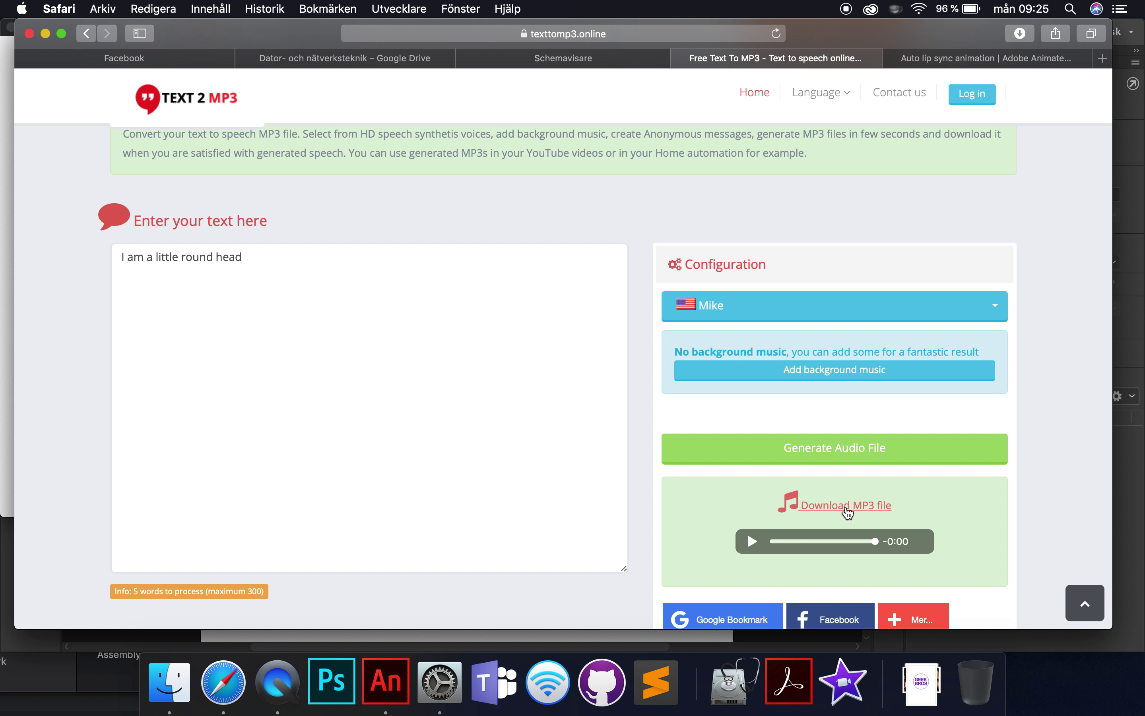
pyautogui.rightClick(847, 510)
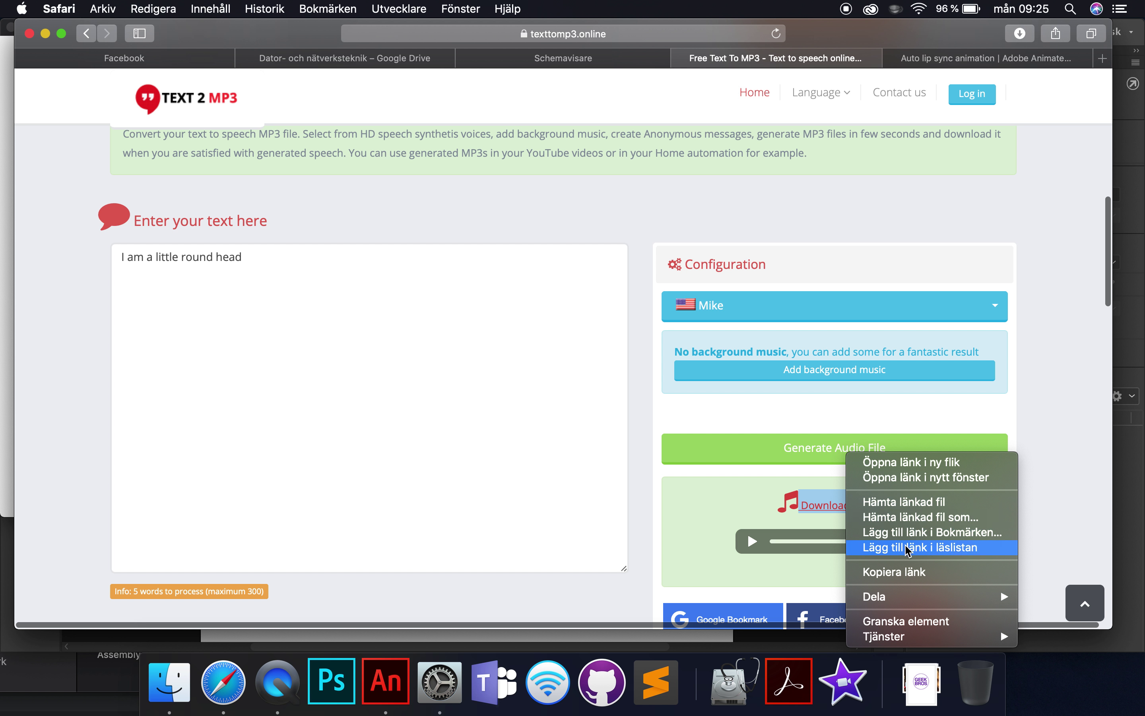
pyautogui.click(921, 503)
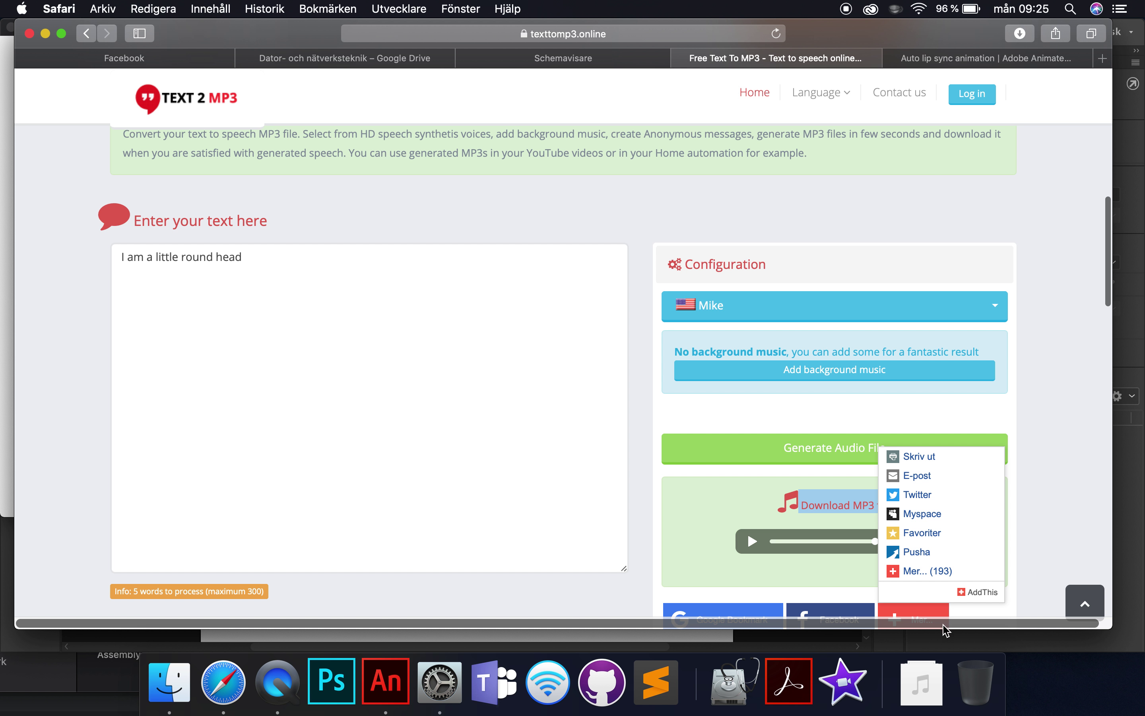
# Step: Switch back to Animate and import TextTo-2.mp3 to the stage on frame 1 of the audio layer
pyautogui.click(385, 694)
pyautogui.click(266, 135)
pyautogui.click(247, 121)
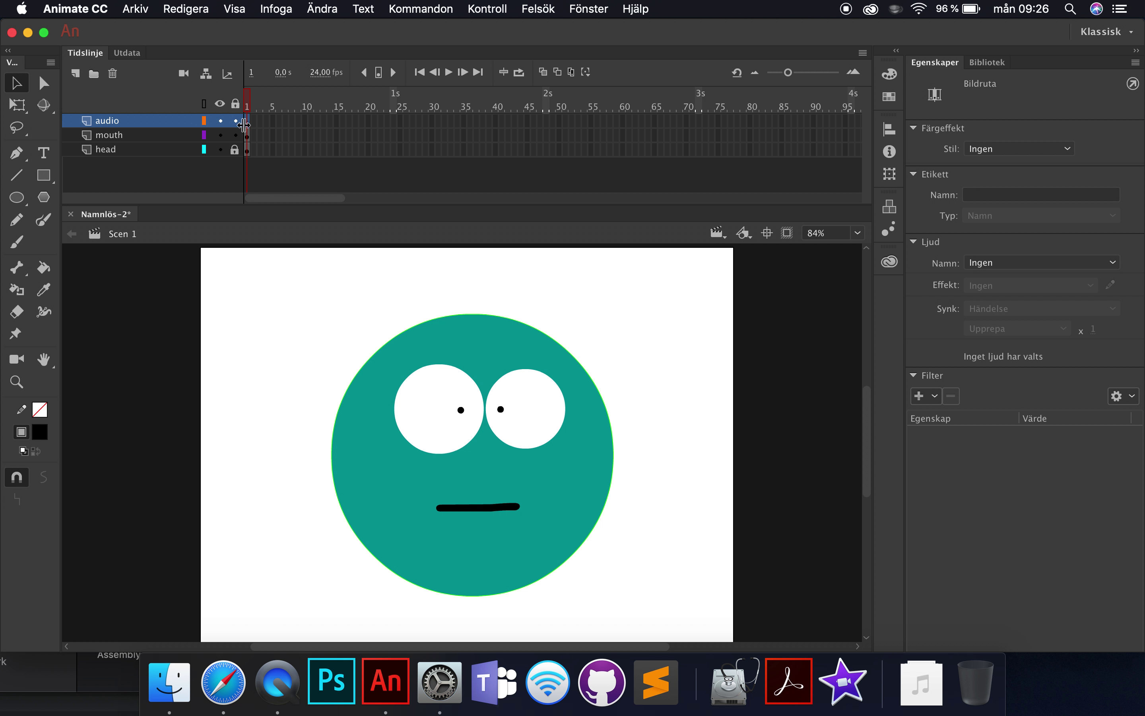
pyautogui.click(138, 12)
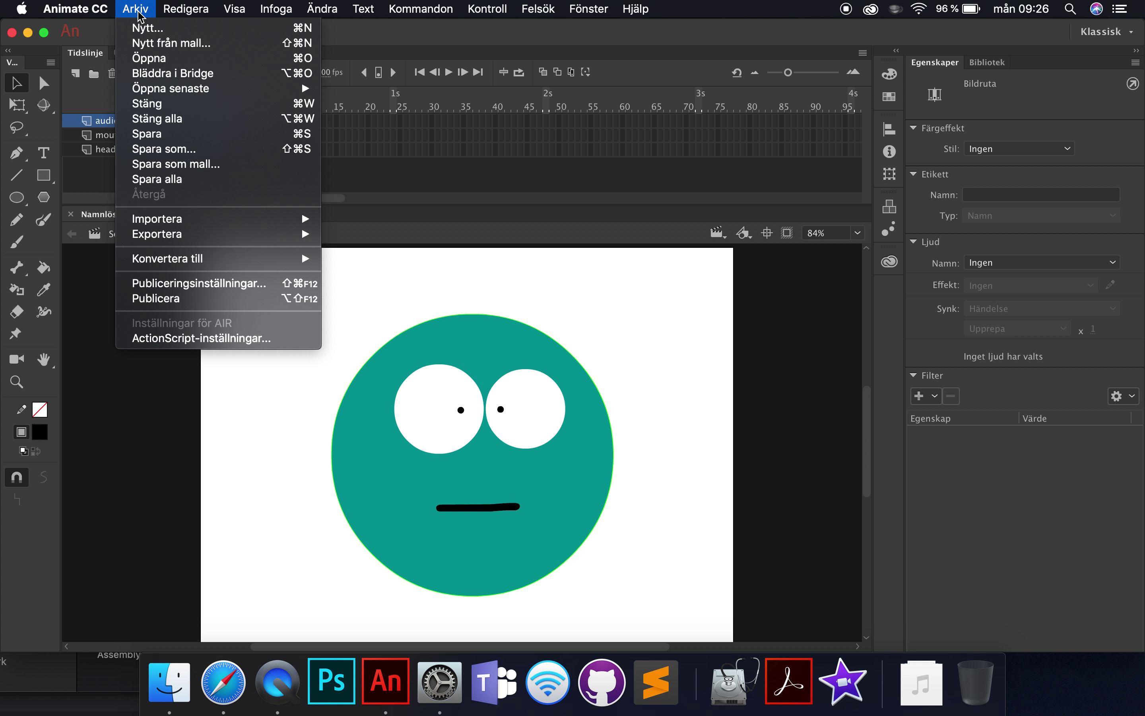
pyautogui.moveTo(185, 224)
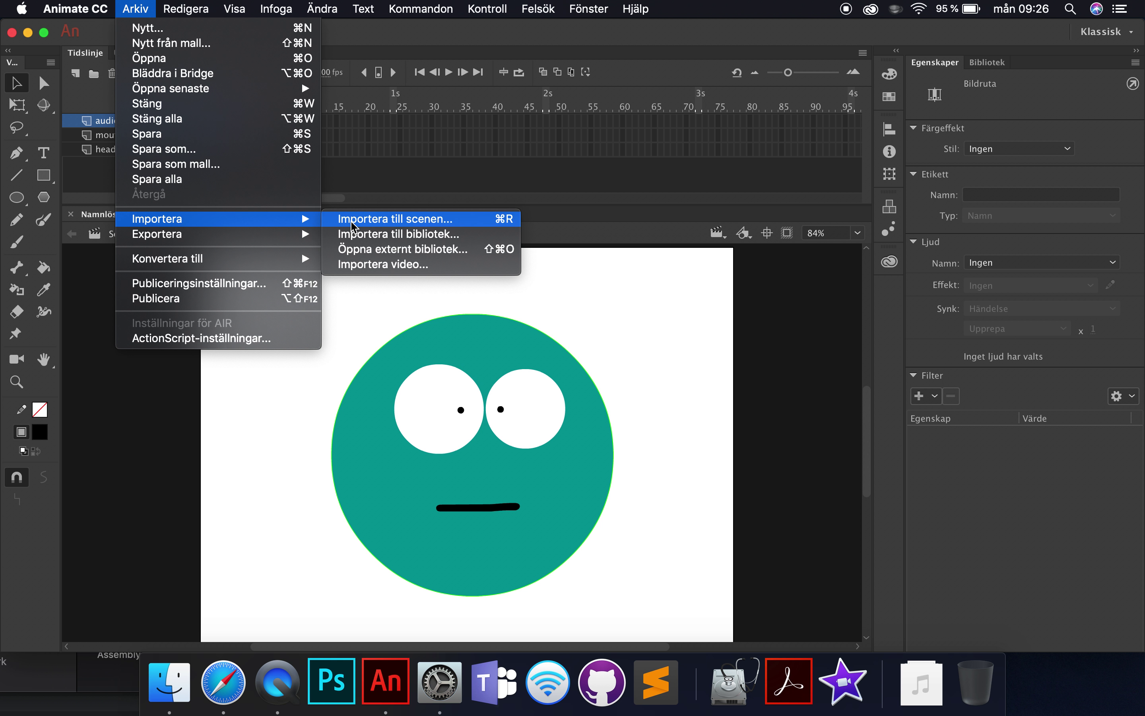
pyautogui.click(379, 219)
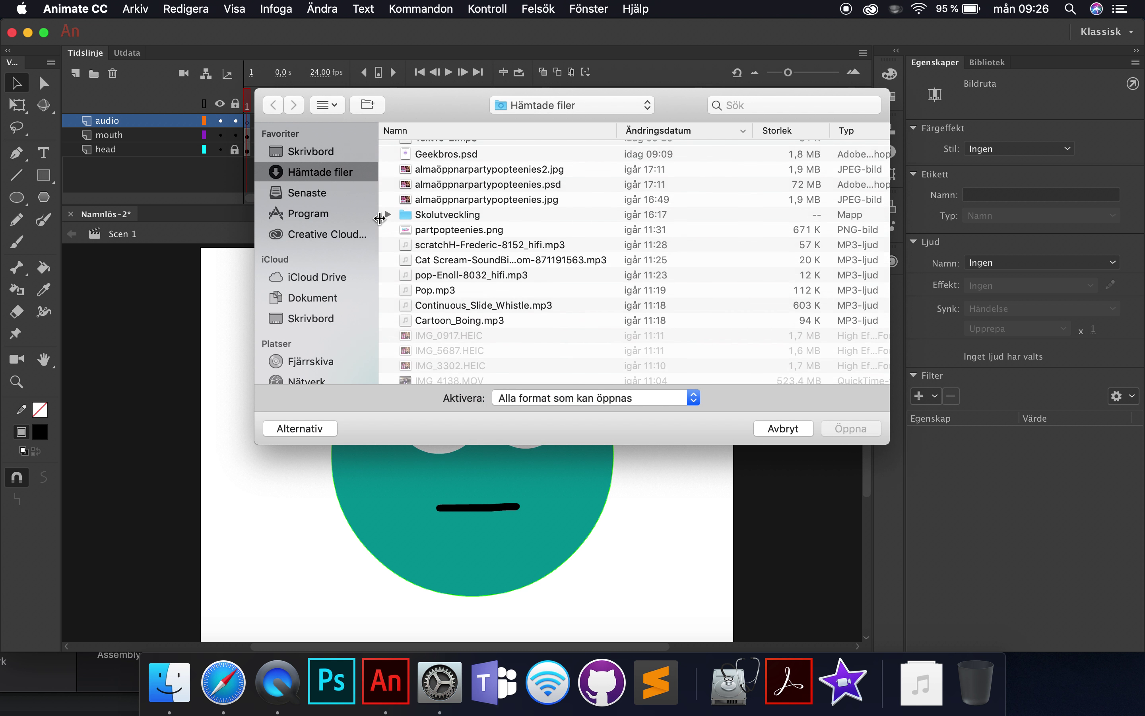
pyautogui.scroll(1, 380, 219)
pyautogui.click(450, 151)
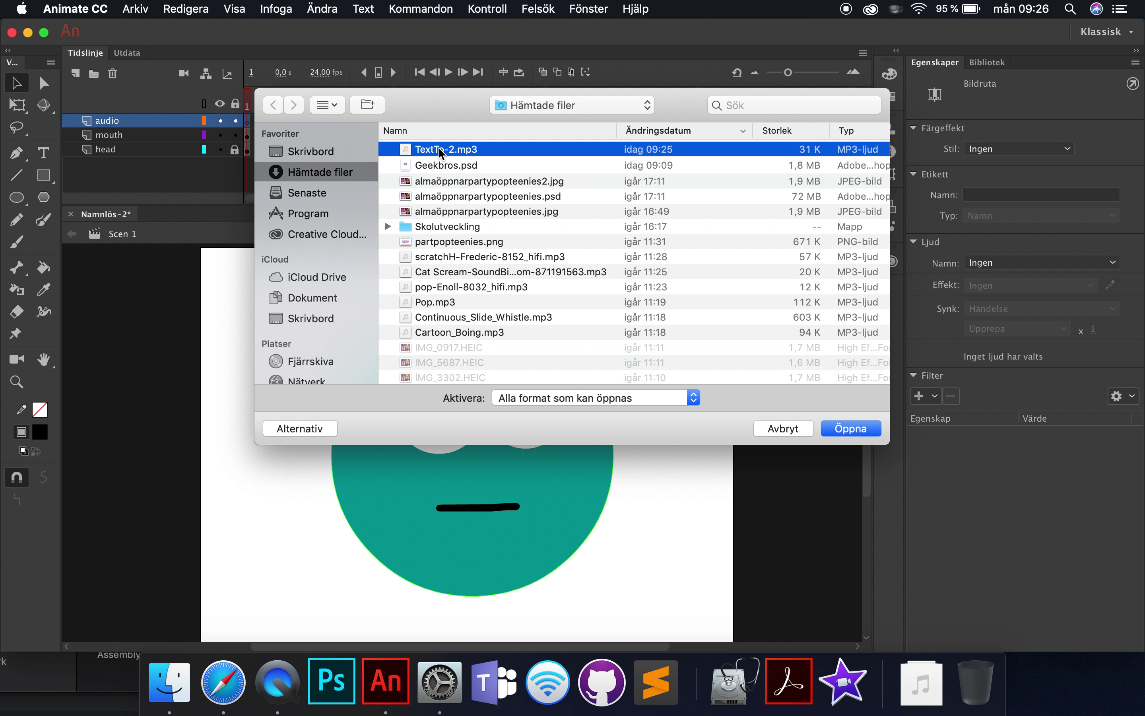
pyautogui.click(839, 428)
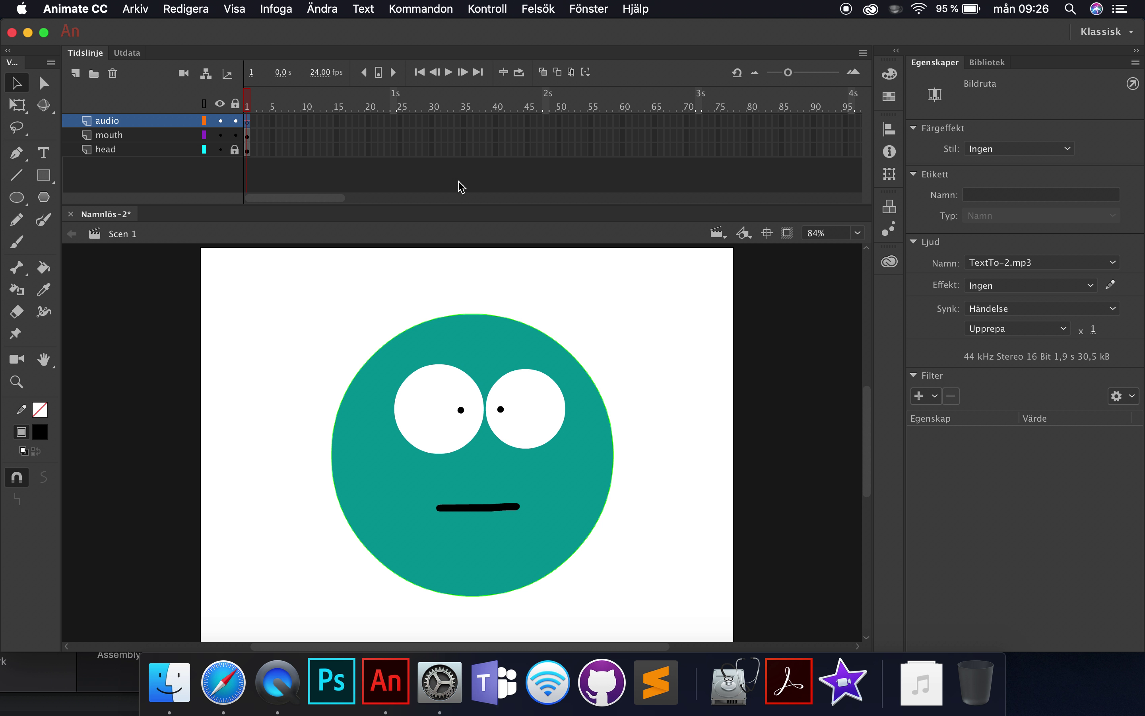
# Step: Extend the audio, mouth and head layers to frame 55 and test the movie
pyautogui.moveTo(245, 122); pyautogui.dragTo(246, 122)
pyautogui.moveTo(588, 123); pyautogui.dragTo(590, 153)
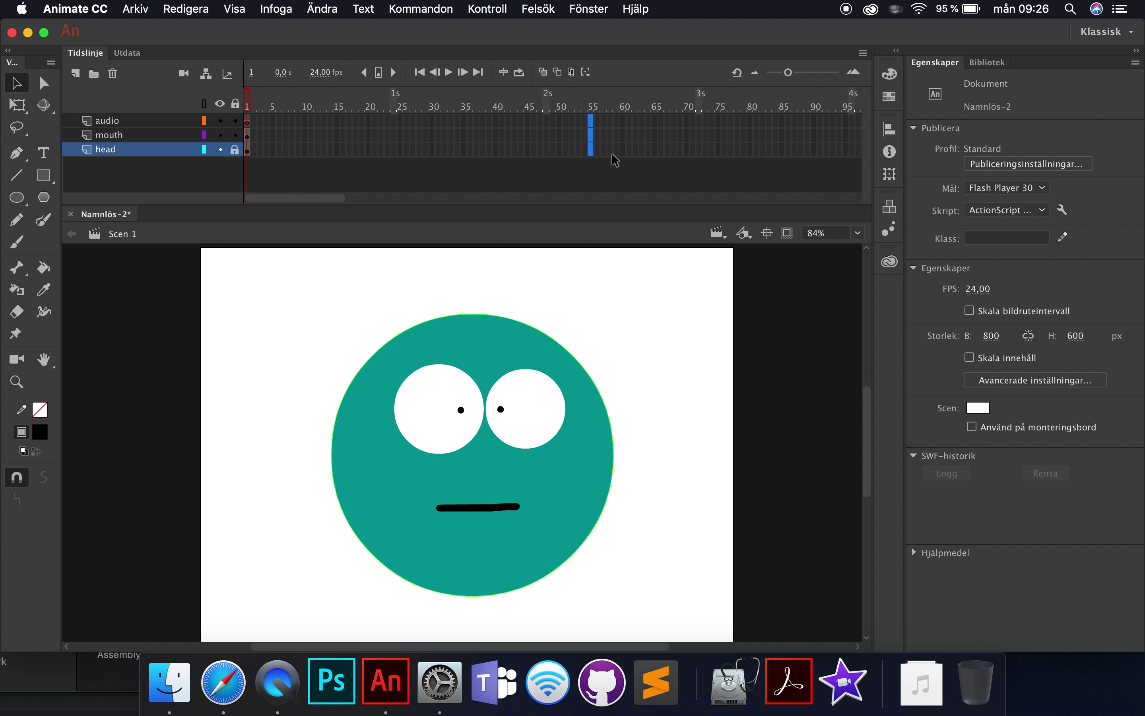
pyautogui.rightClick(593, 143)
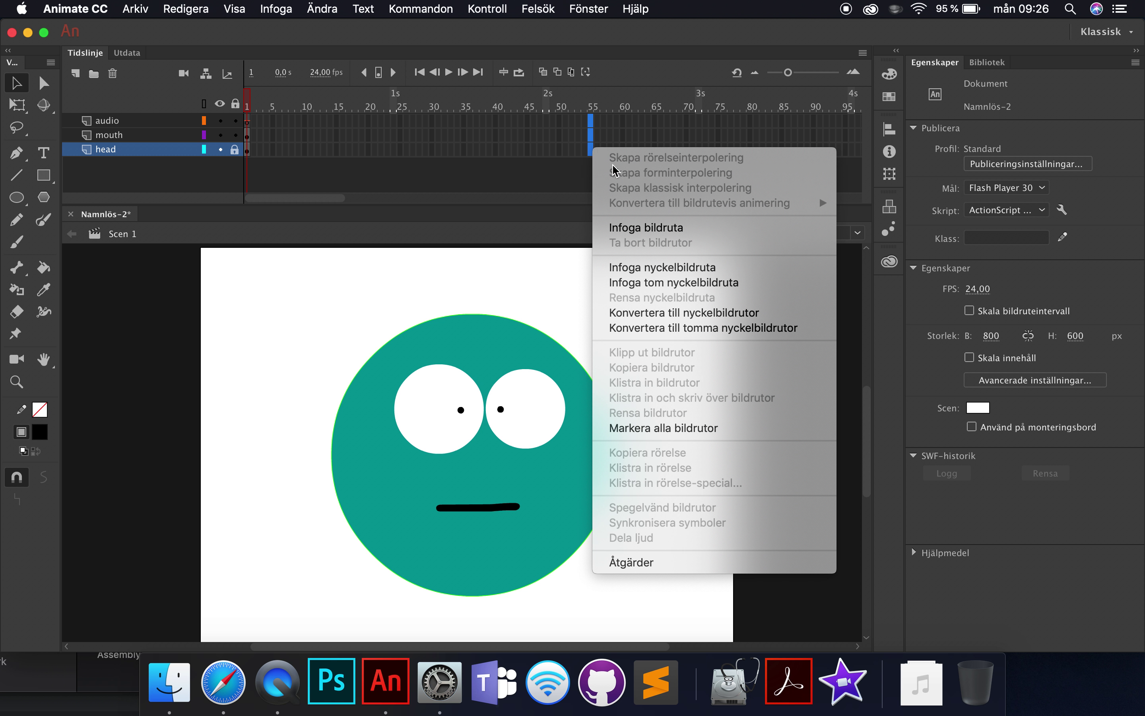
pyautogui.click(635, 228)
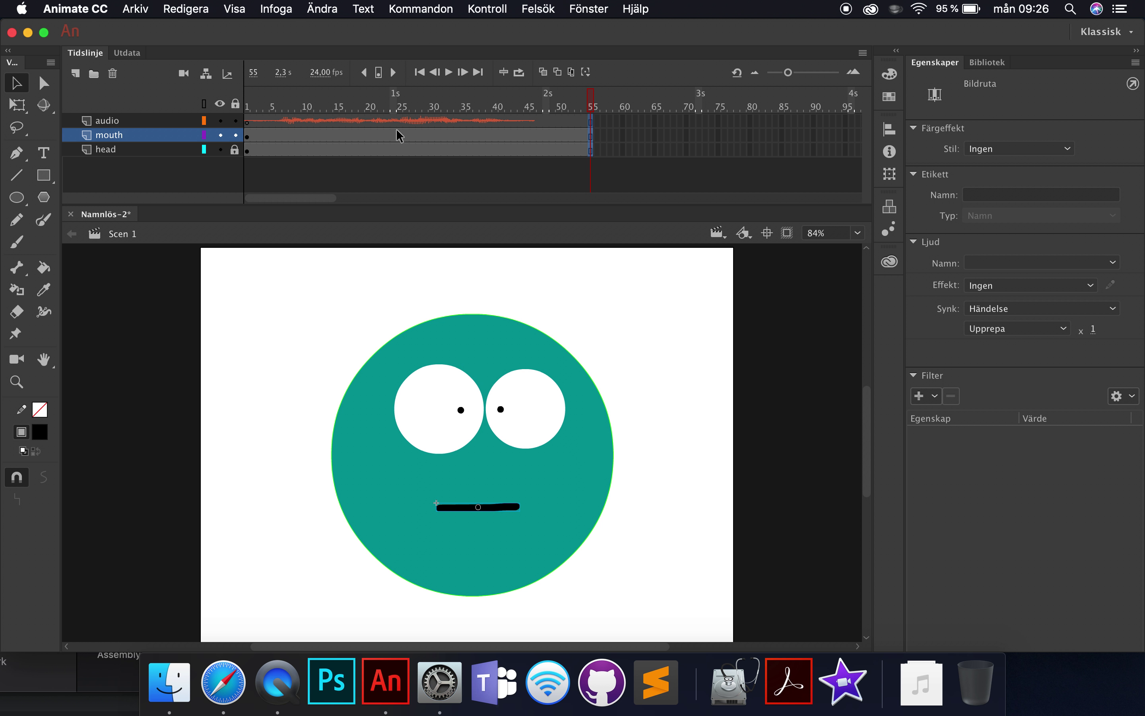
pyautogui.press('super+Return')
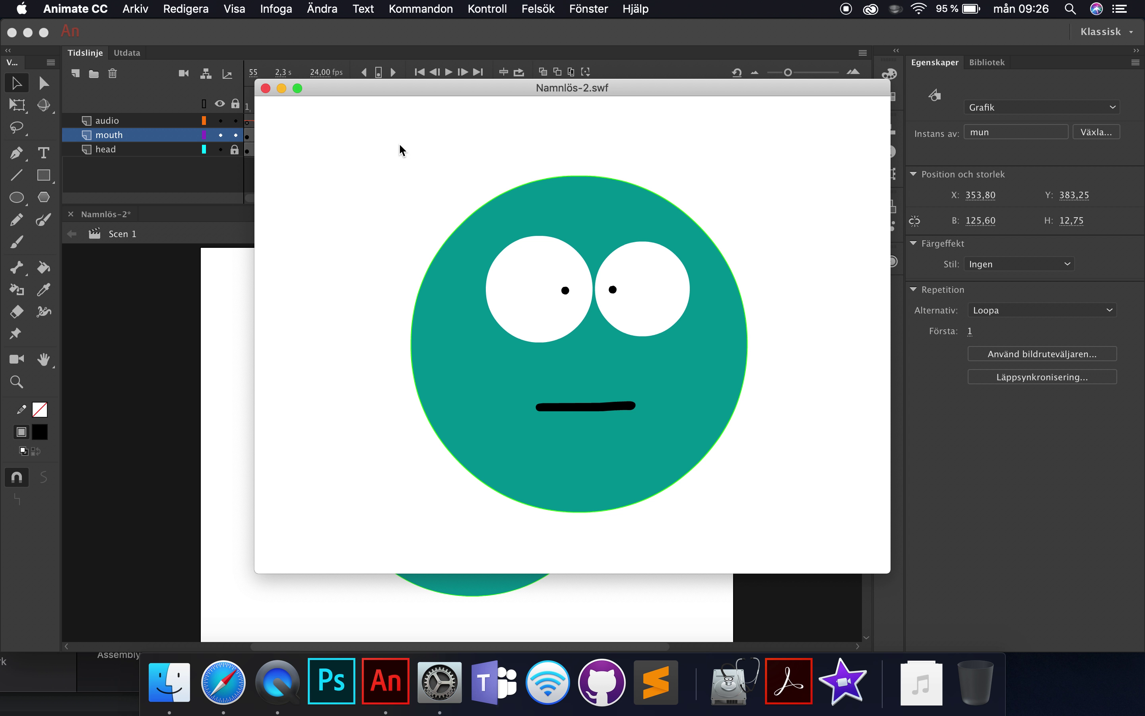
pyautogui.click(266, 89)
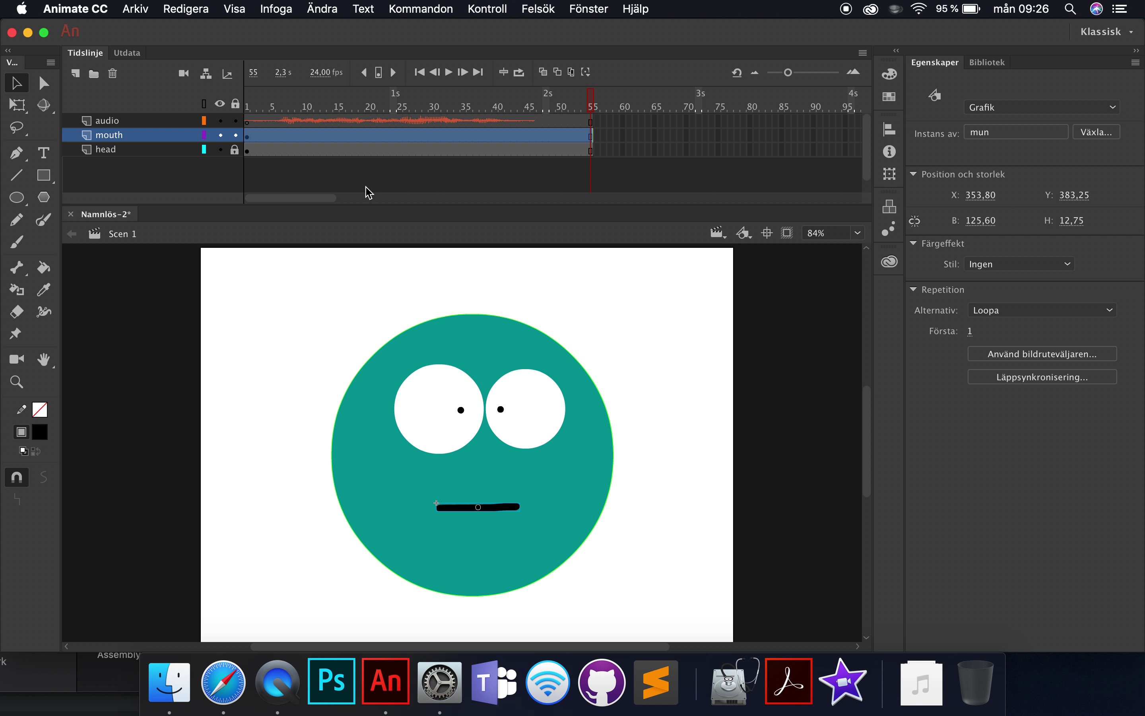
# Step: Lock the audio layer and open the mouth symbol for editing at frame 1
pyautogui.click(246, 136)
pyautogui.click(234, 121)
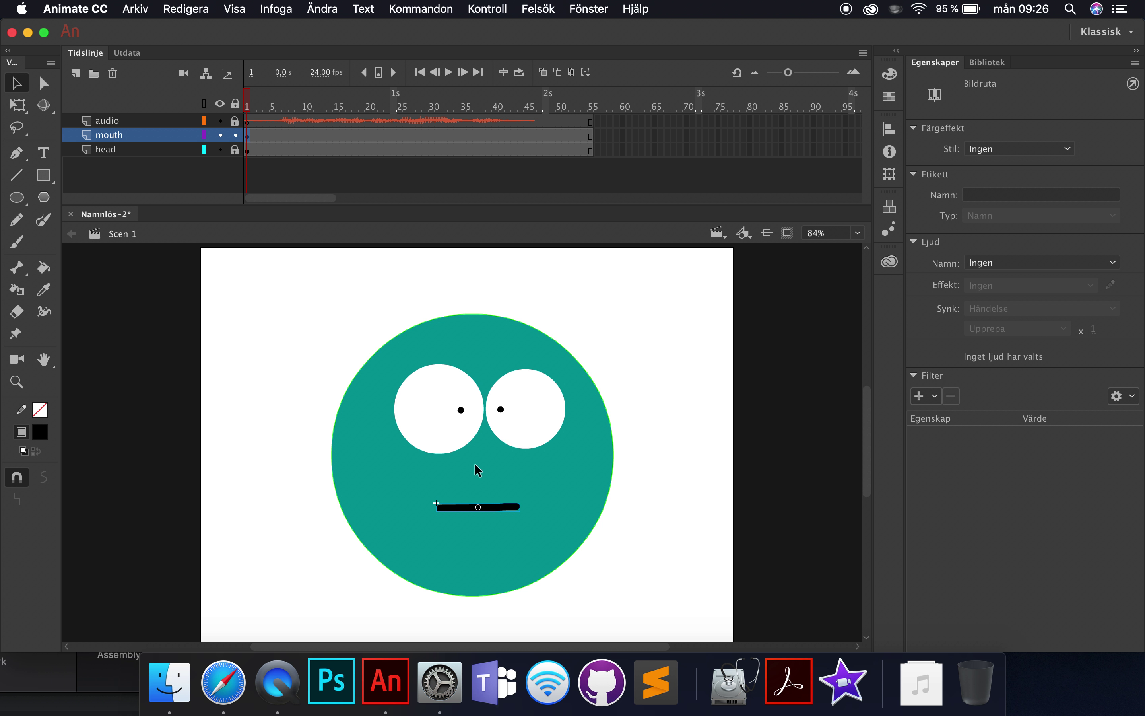
pyautogui.doubleClick(462, 512)
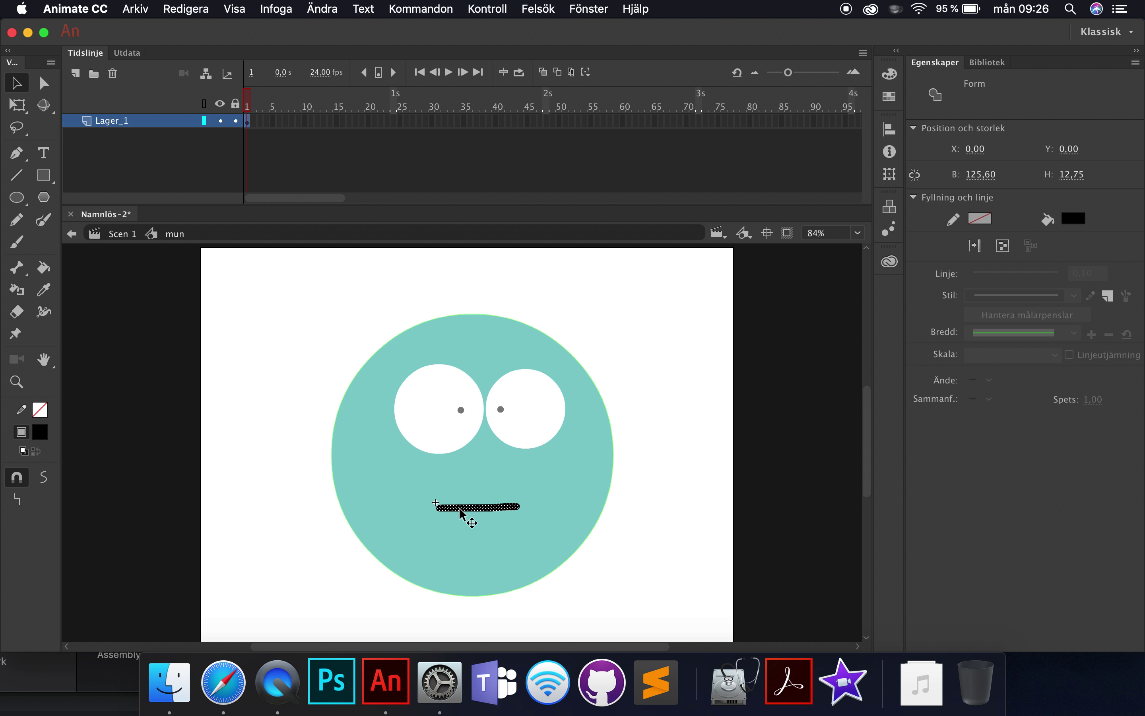
# Step: Rename the only layer inside the mouth symbol to "mun"
pyautogui.doubleClick(119, 121)
pyautogui.write('mun')
pyautogui.press('Return')
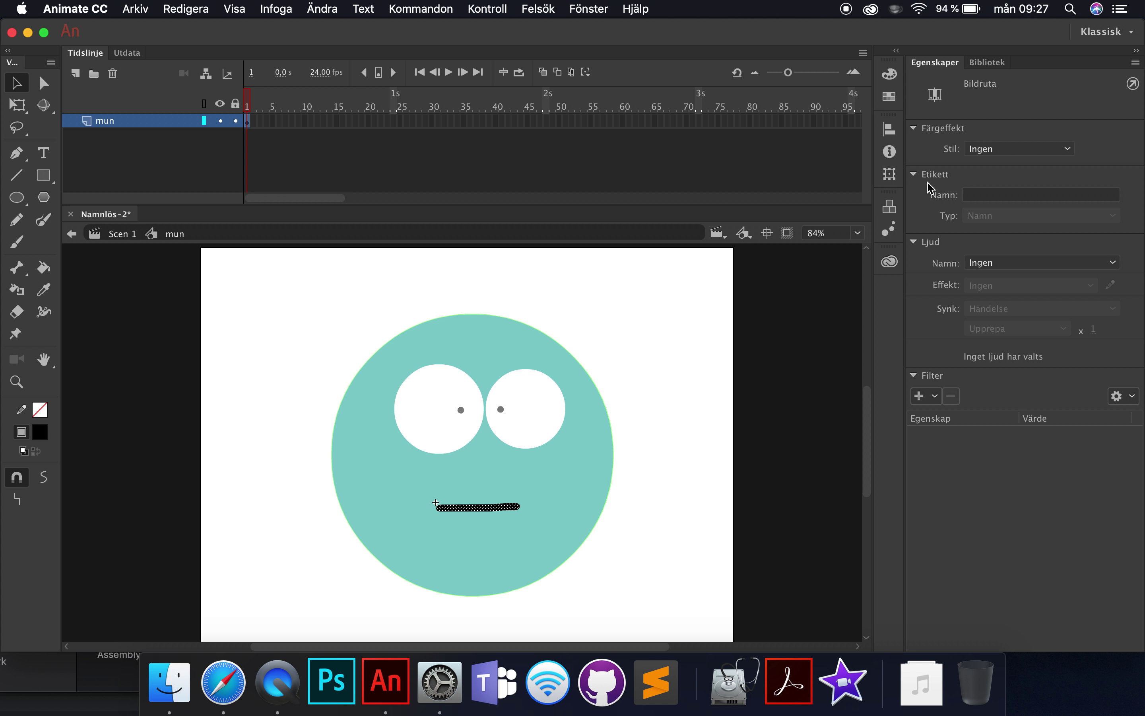
# Step: Label frame 1 of the mun layer "neutral"
pyautogui.click(263, 147)
pyautogui.click(247, 126)
pyautogui.click(982, 192)
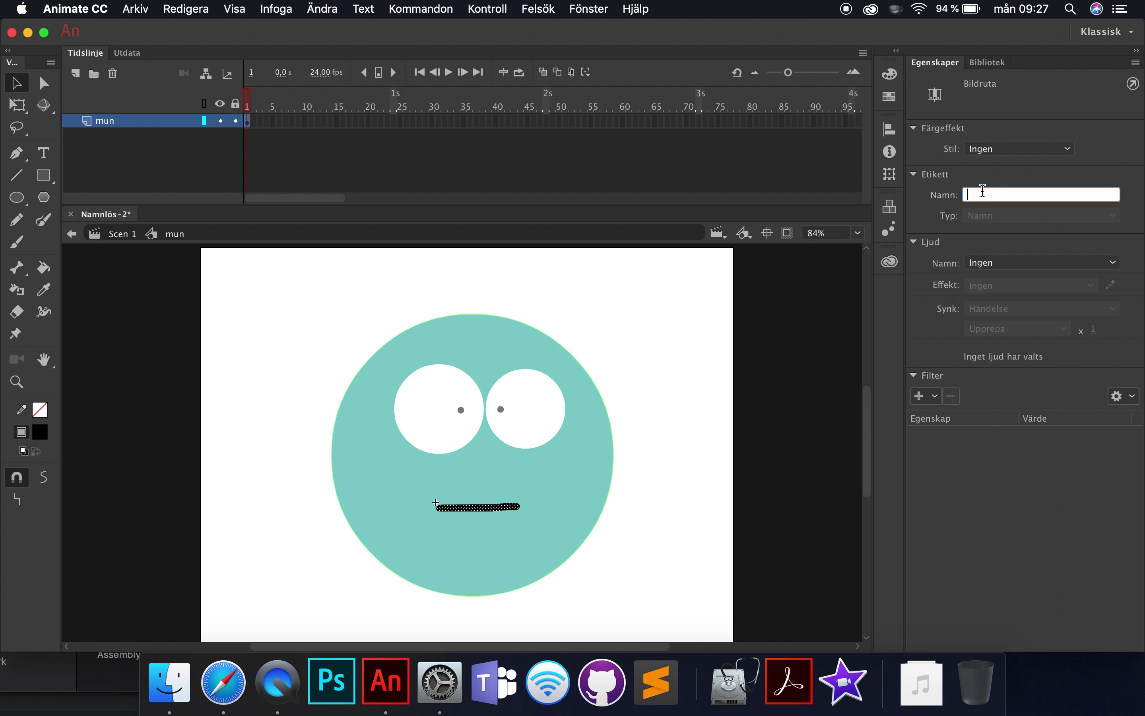
pyautogui.write('ne')
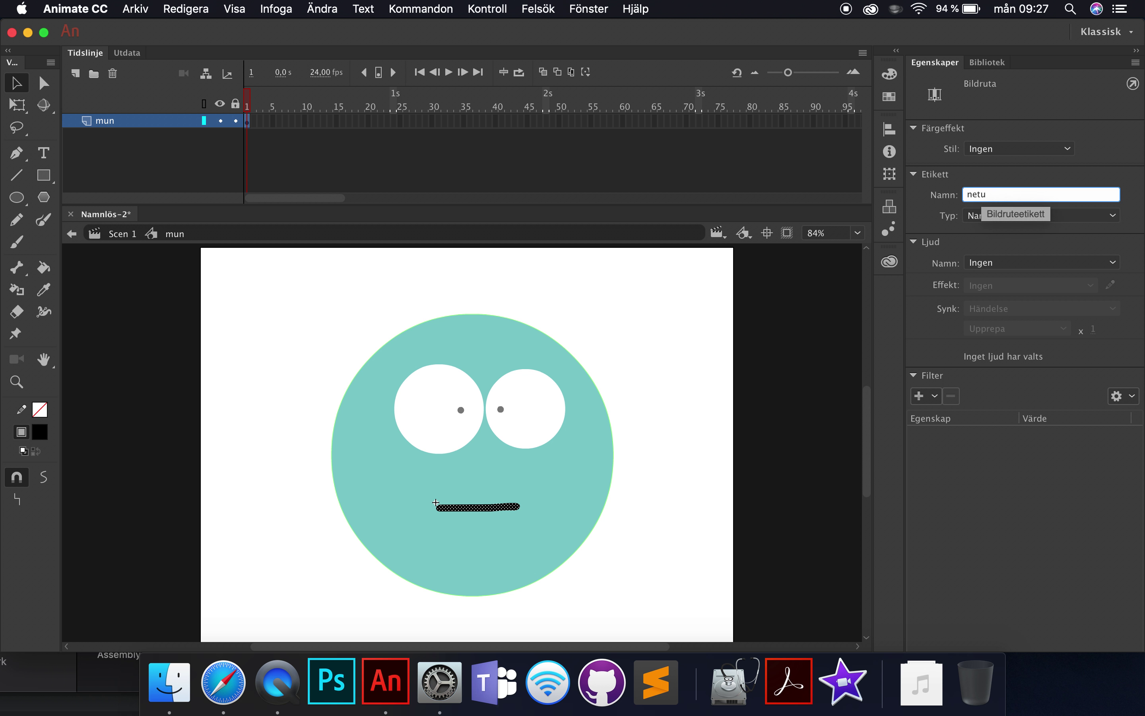
pyautogui.write('utral')
pyautogui.press('Return')
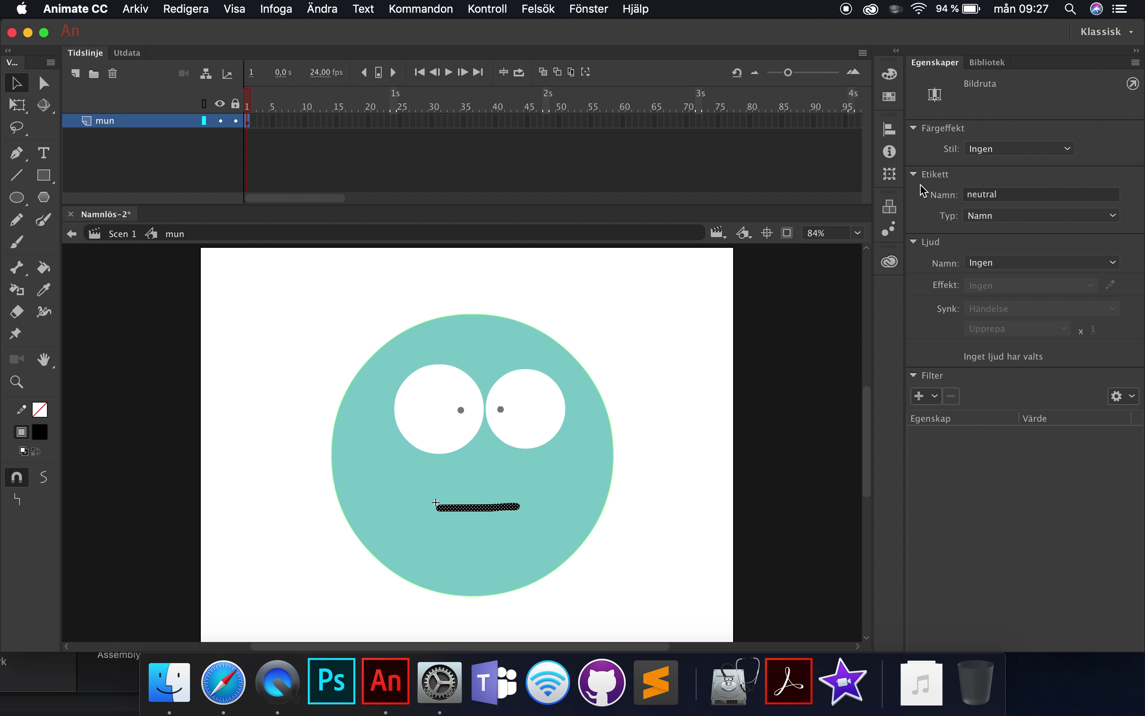
# Step: Insert a blank keyframe at frame 2 of the mun layer and brush a tall, wide-open mouth outline on the face
pyautogui.click(251, 123)
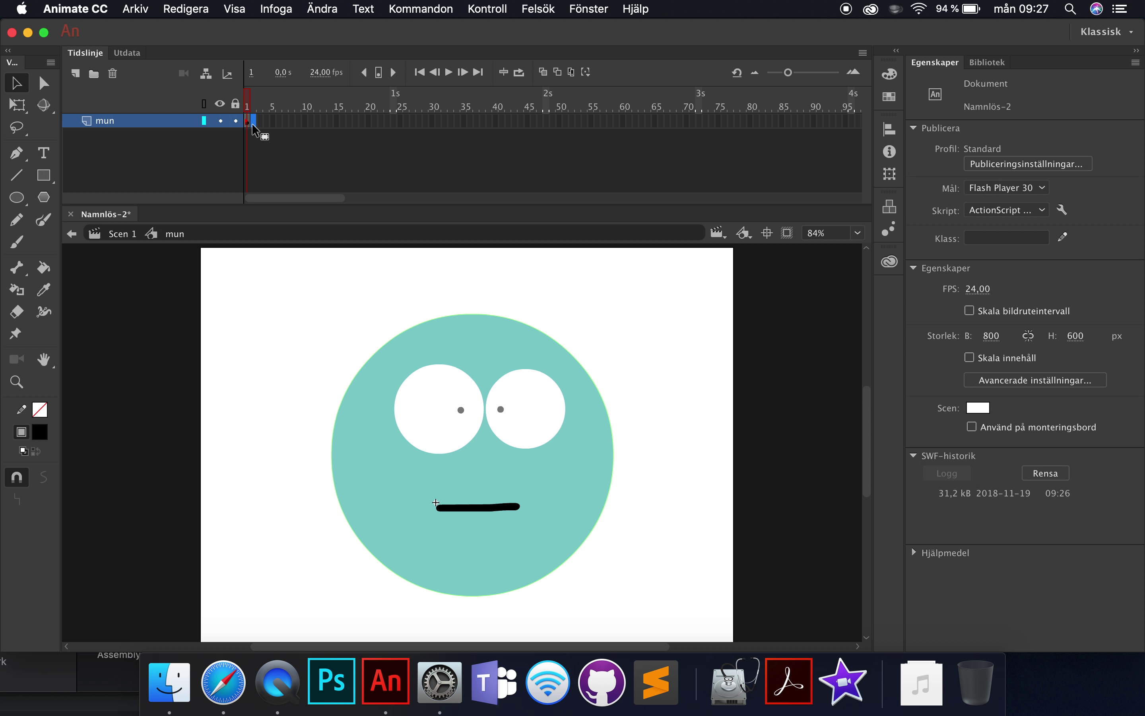
pyautogui.rightClick(251, 123)
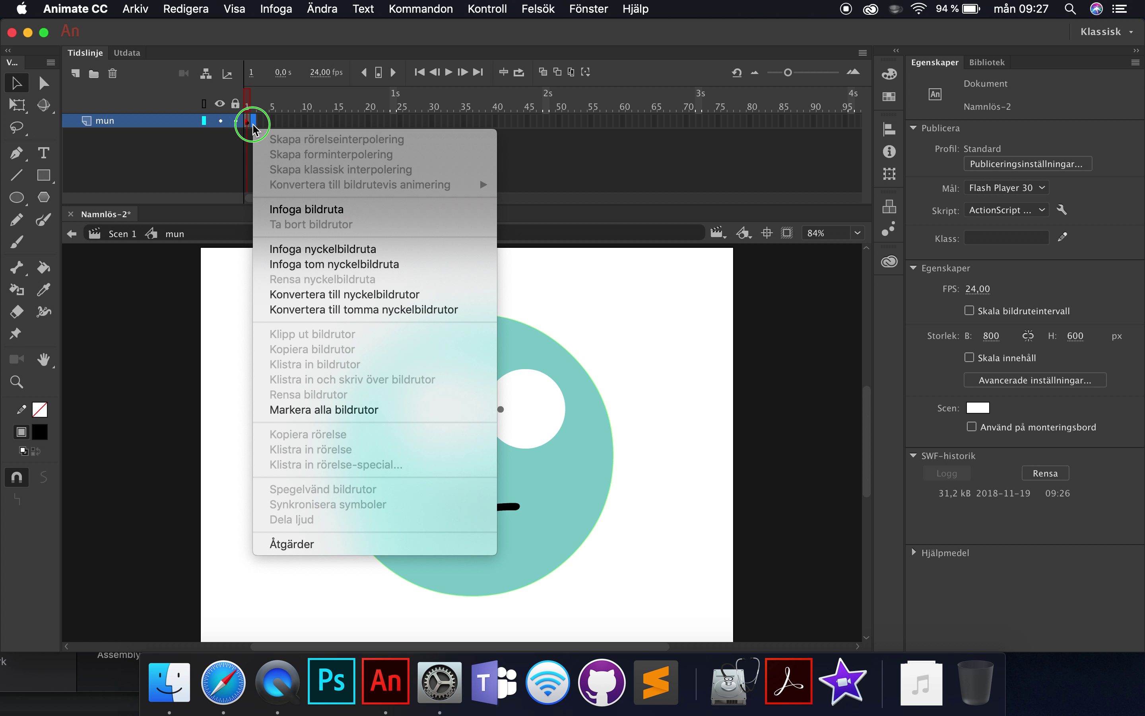
pyautogui.click(334, 265)
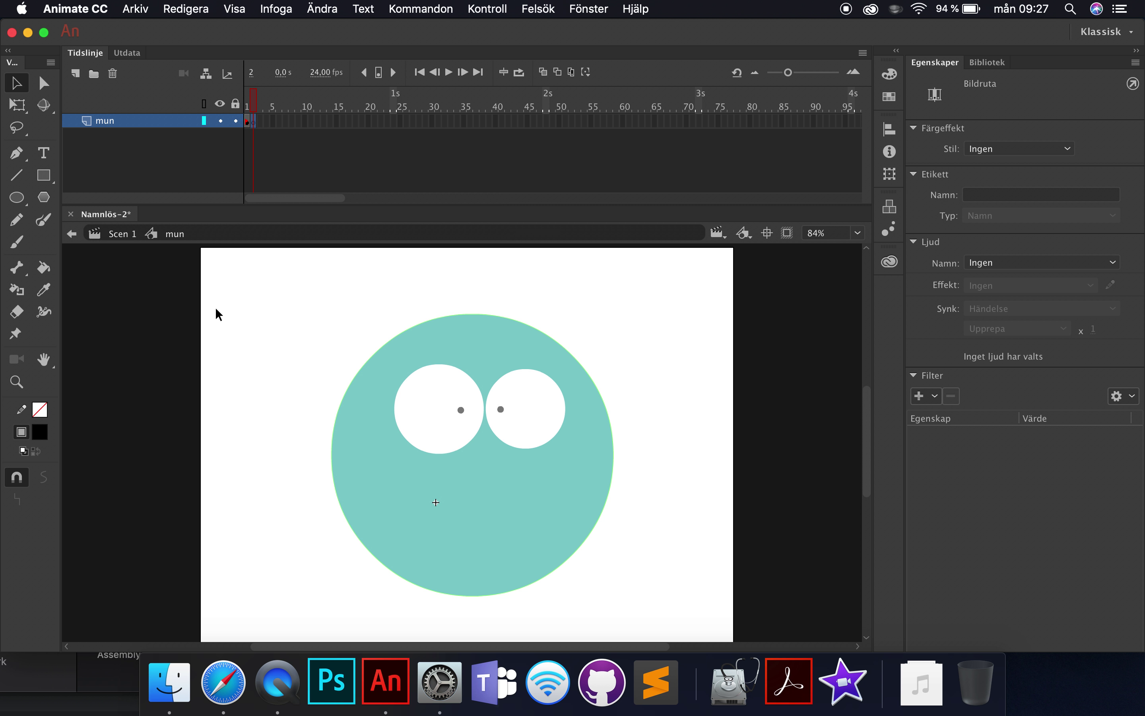
pyautogui.click(17, 242)
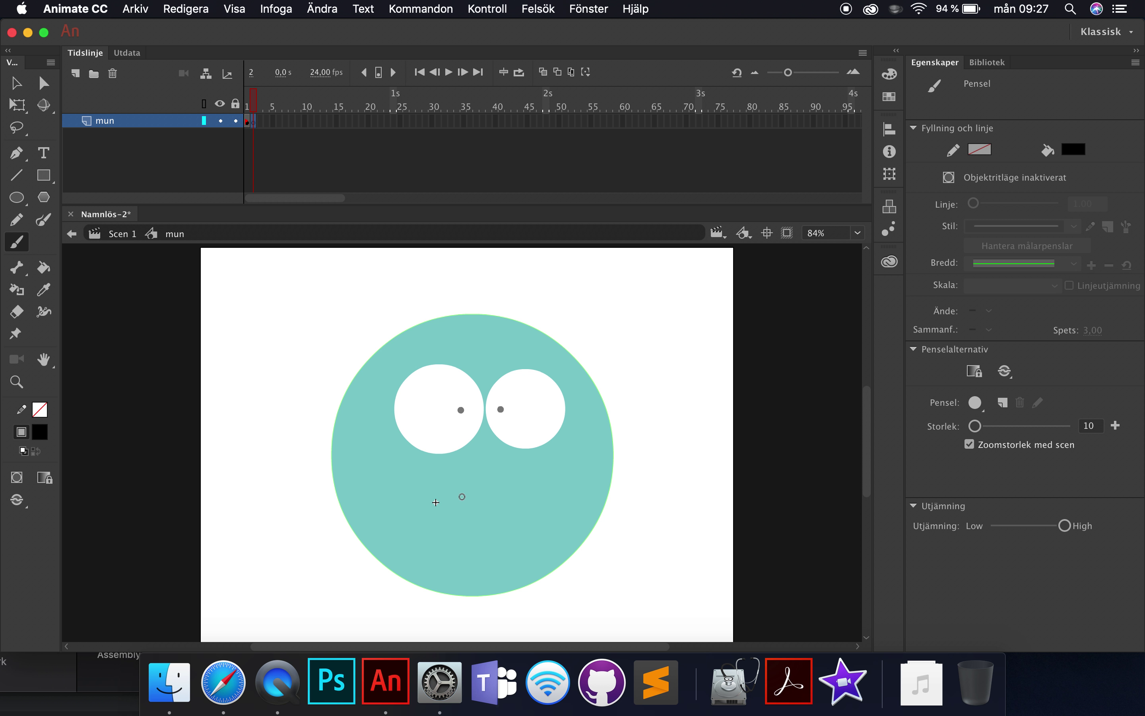
pyautogui.moveTo(455, 499)
pyautogui.mouseDown()
pyautogui.moveTo(471, 462)
pyautogui.moveTo(515, 469)
pyautogui.moveTo(500, 532)
pyautogui.moveTo(453, 507)
pyautogui.moveTo(461, 490)
pyautogui.mouseUp()
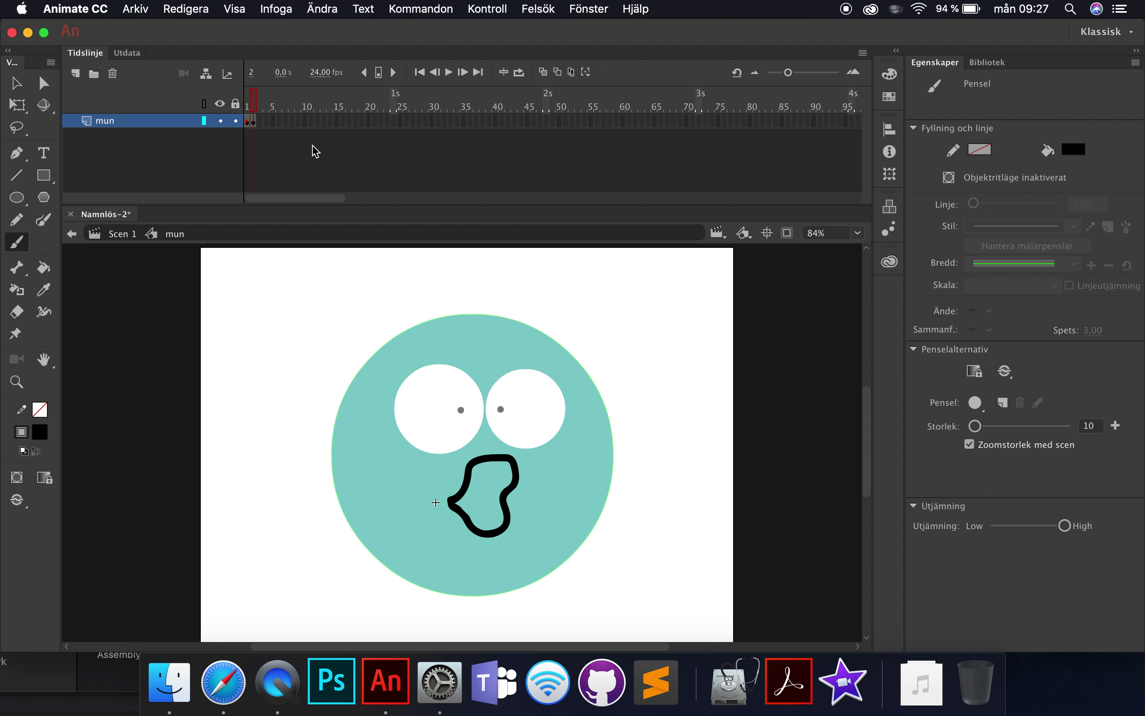
# Step: Label frame 2 of the mun layer "Ah"
pyautogui.click(253, 123)
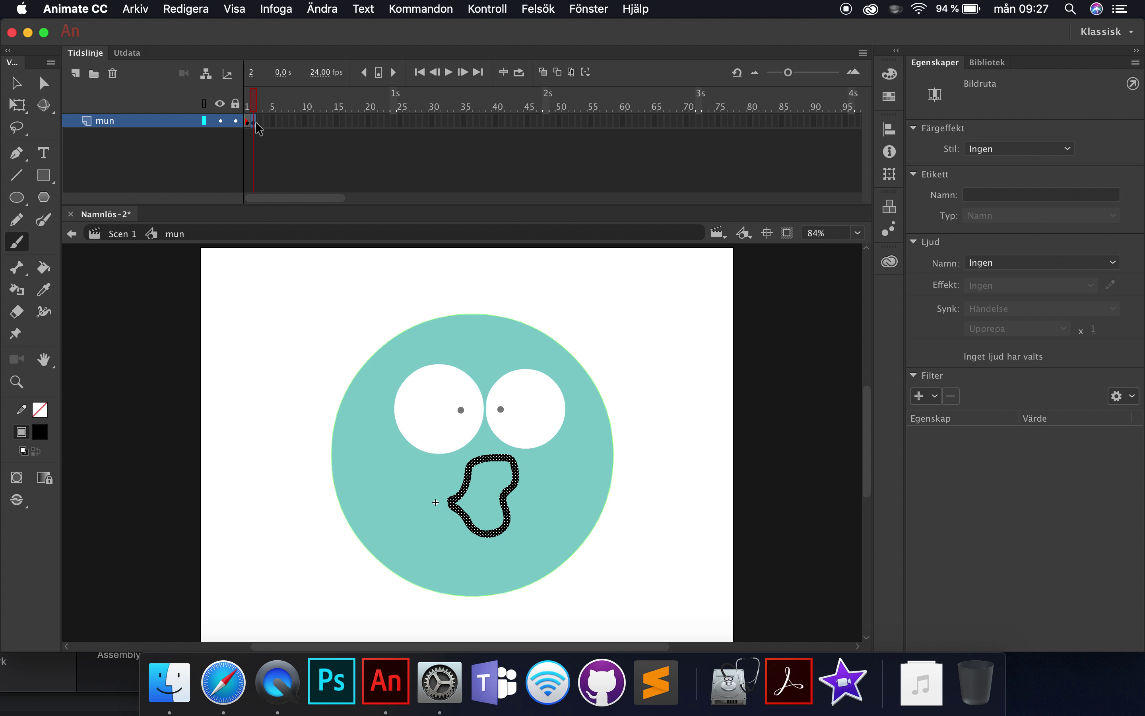
pyautogui.click(997, 195)
pyautogui.write('Ah')
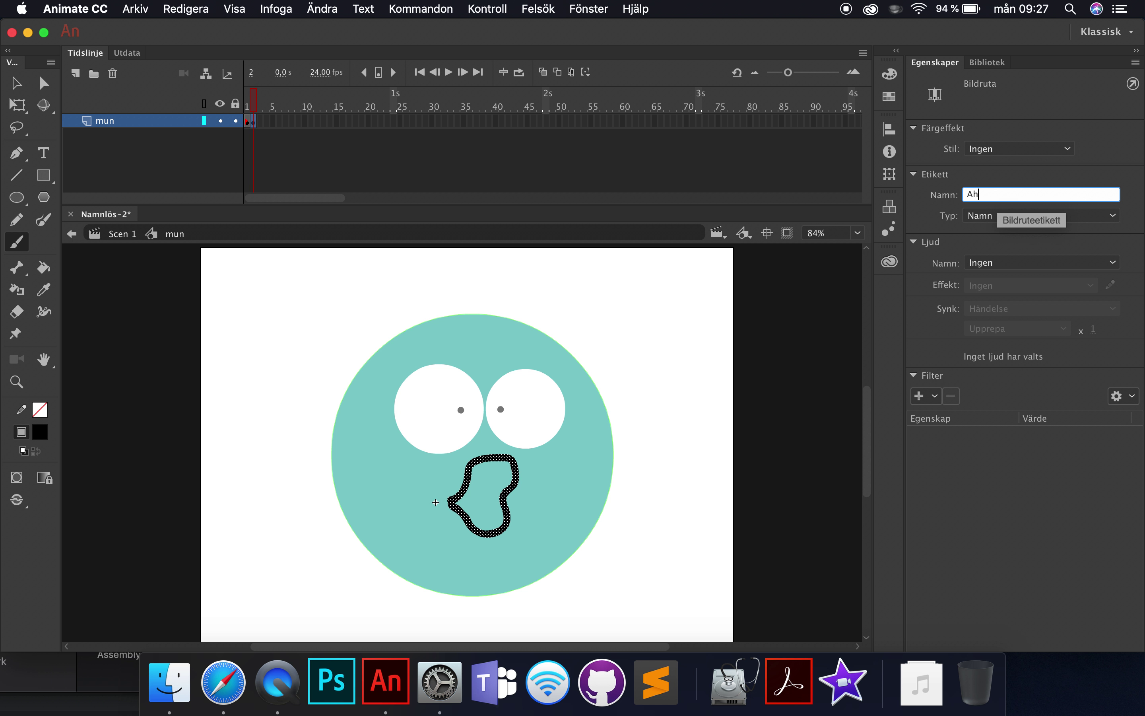
pyautogui.press('Return')
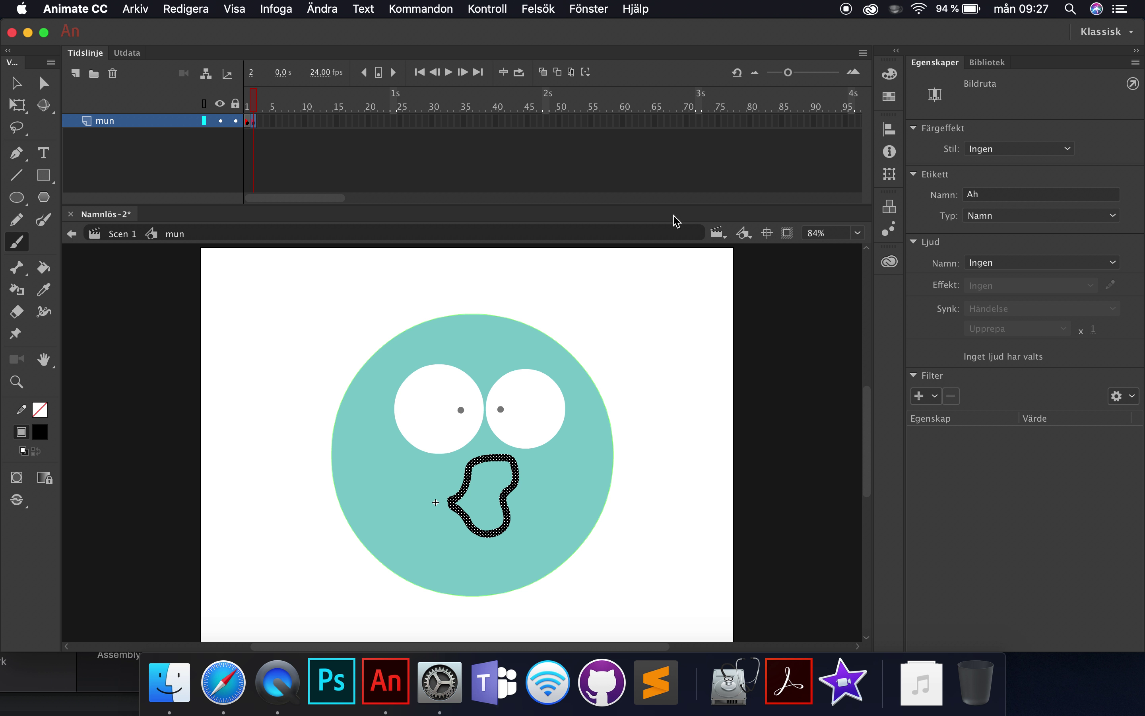
# Step: Insert a blank keyframe at frame 3 of the mun layer and brush a low, slightly open mouth outline
pyautogui.click(260, 122)
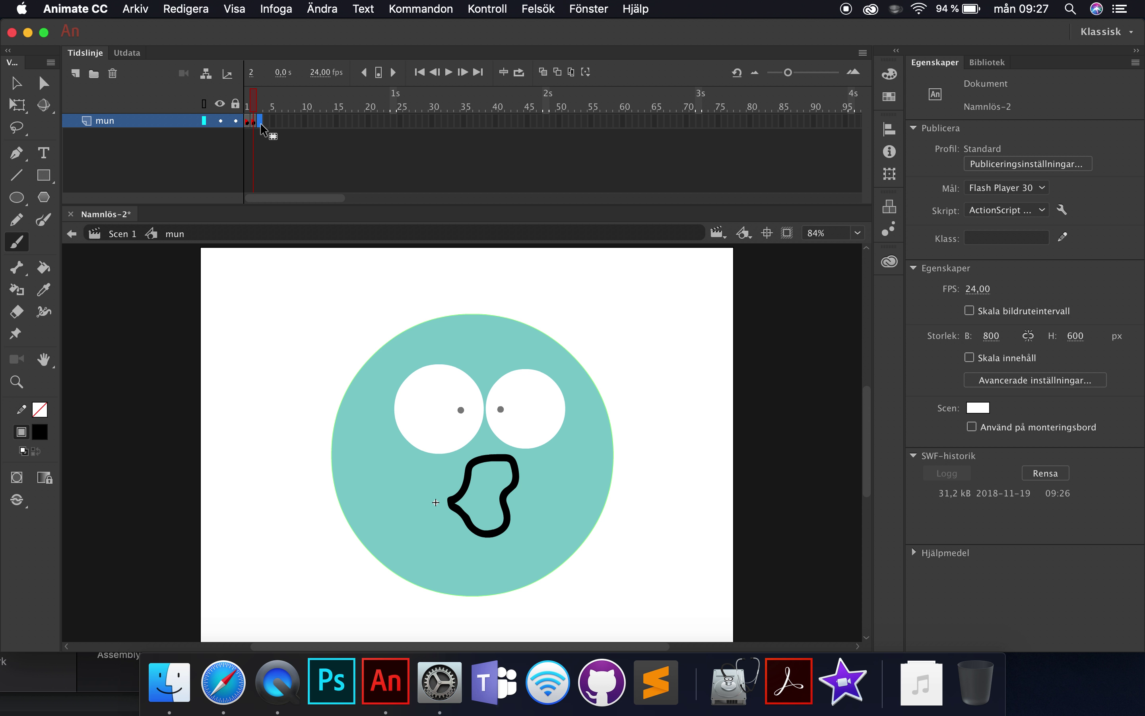
pyautogui.rightClick(260, 122)
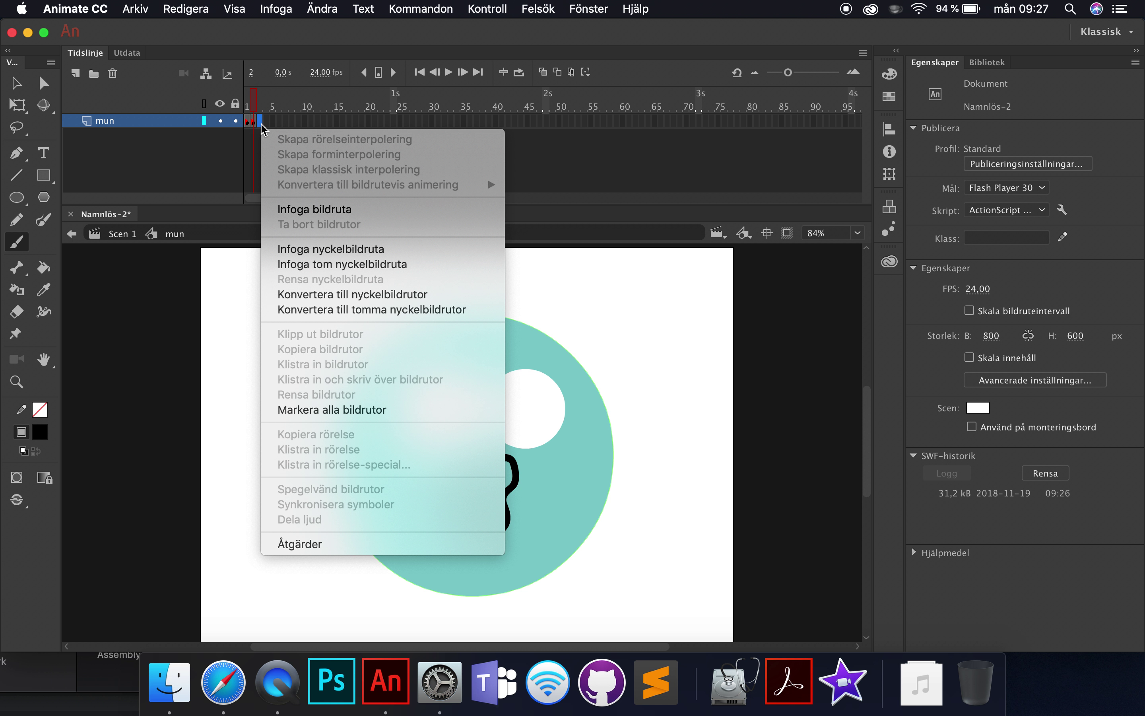
pyautogui.click(343, 266)
pyautogui.moveTo(475, 480)
pyautogui.mouseDown()
pyautogui.moveTo(450, 504)
pyautogui.moveTo(498, 509)
pyautogui.moveTo(511, 495)
pyautogui.moveTo(447, 492)
pyautogui.mouseUp()
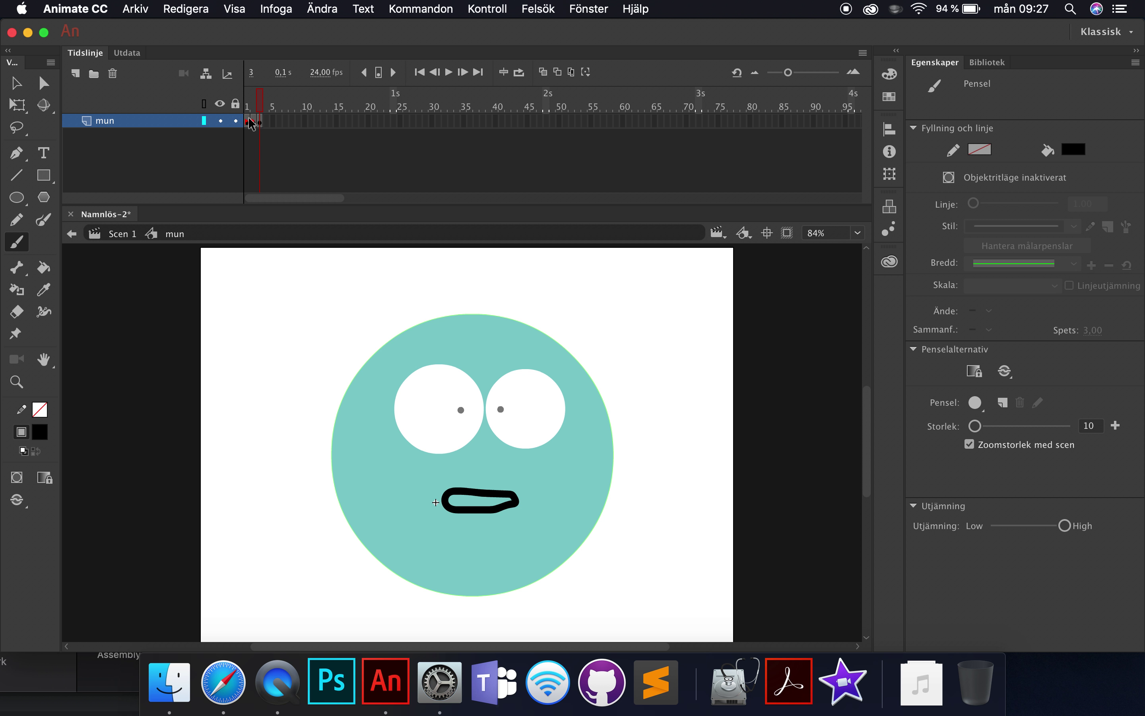
# Step: Label frame 3 of the mun layer "E"
pyautogui.click(260, 122)
pyautogui.click(987, 194)
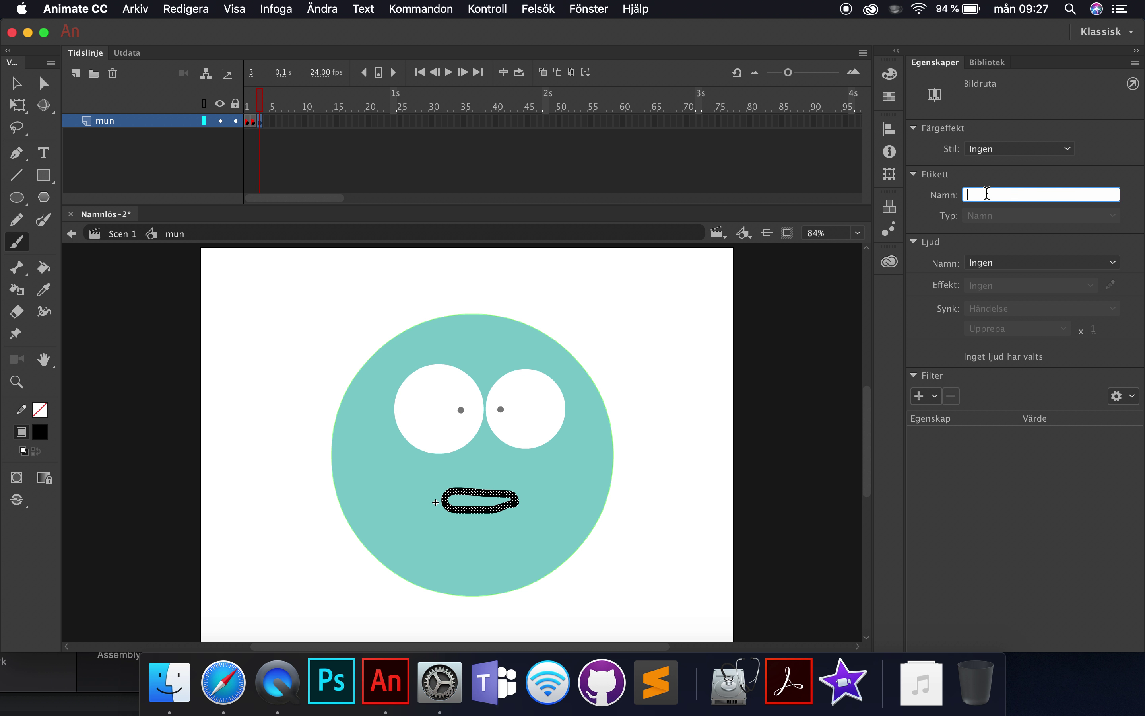
pyautogui.write('E')
pyautogui.press('Return')
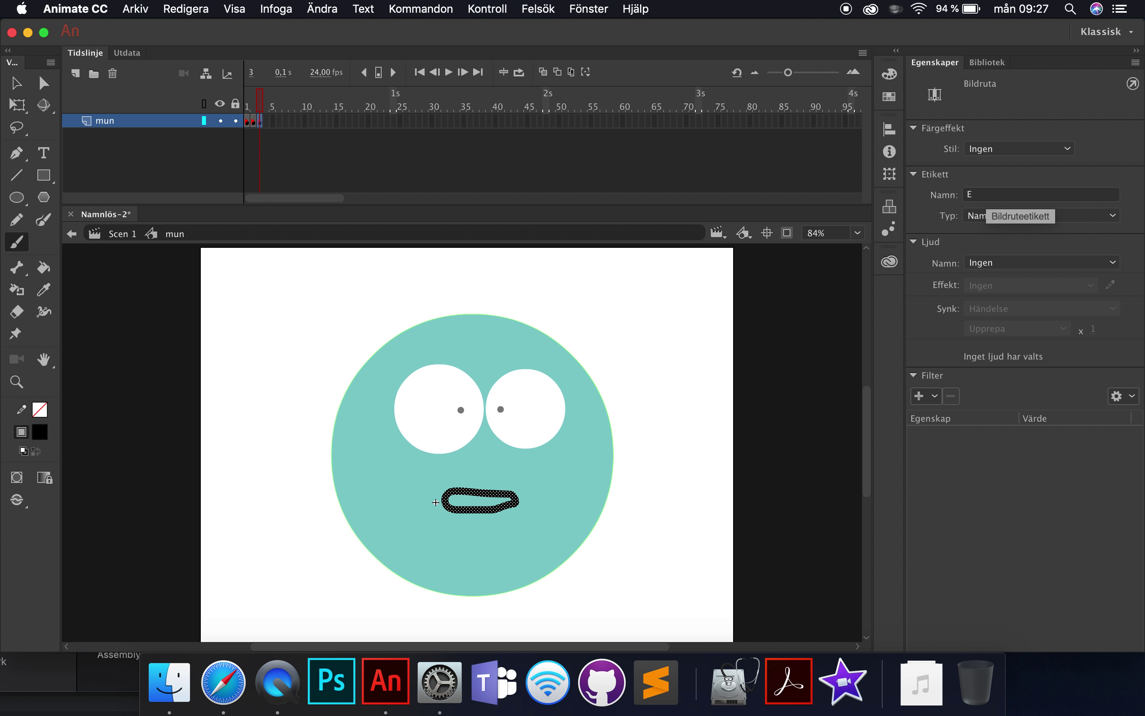
# Step: Insert a blank keyframe at frame 4 and brush a narrow mouth outline with downturned corners
pyautogui.rightClick(267, 122)
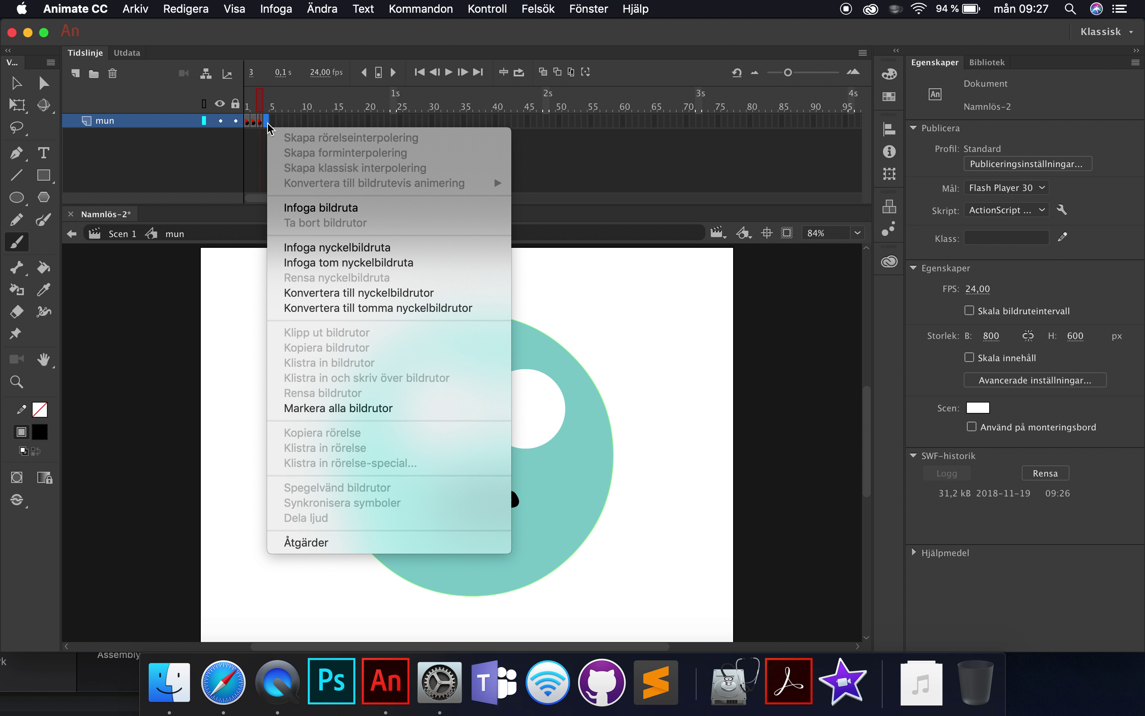
pyautogui.click(322, 263)
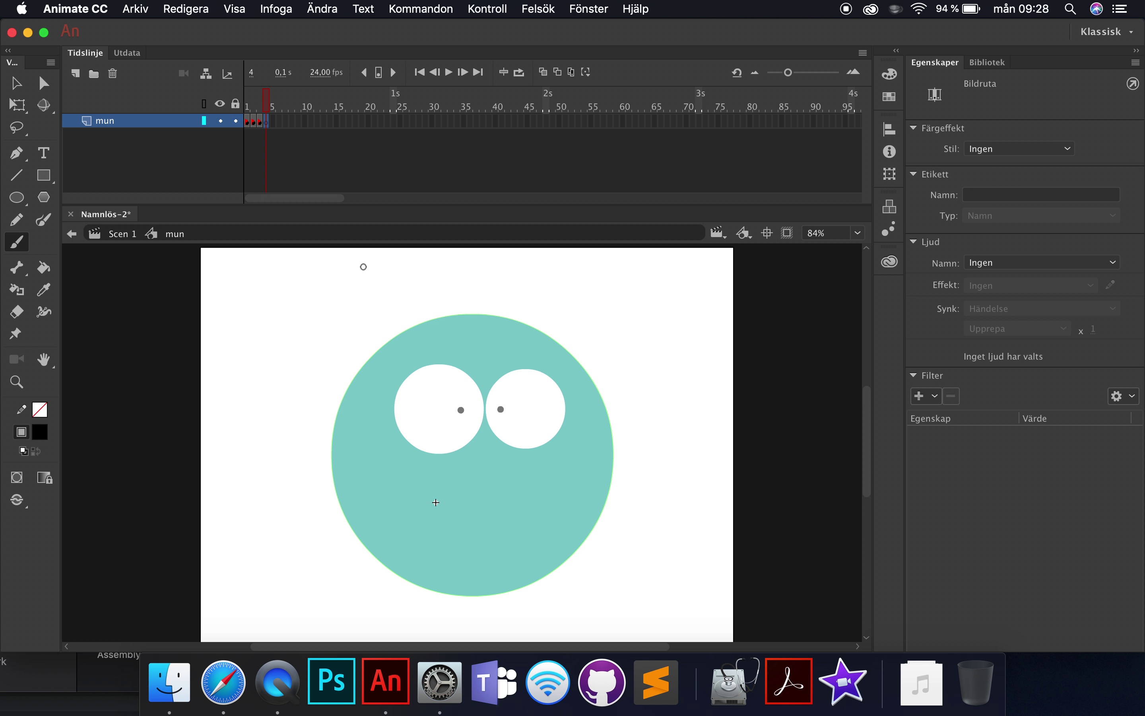
pyautogui.moveTo(447, 509)
pyautogui.mouseDown()
pyautogui.moveTo(450, 497)
pyautogui.moveTo(506, 488)
pyautogui.moveTo(515, 510)
pyautogui.moveTo(446, 514)
pyautogui.mouseUp()
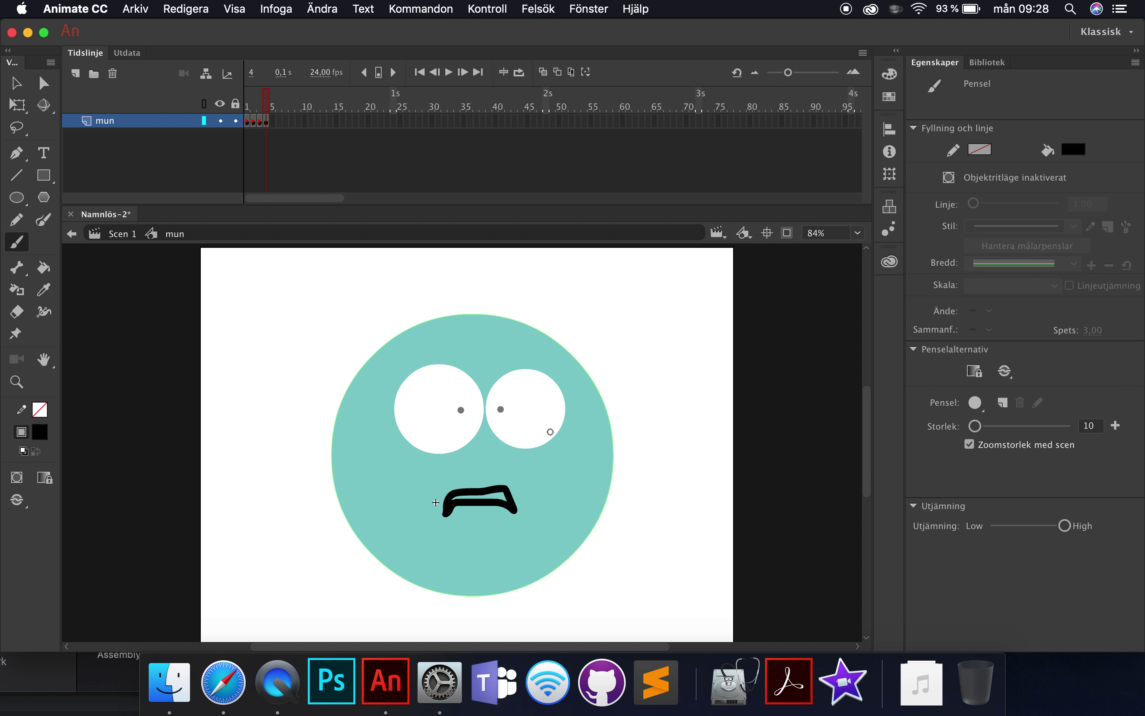
# Step: Label frame 4 of the mun layer "F"
pyautogui.click(267, 122)
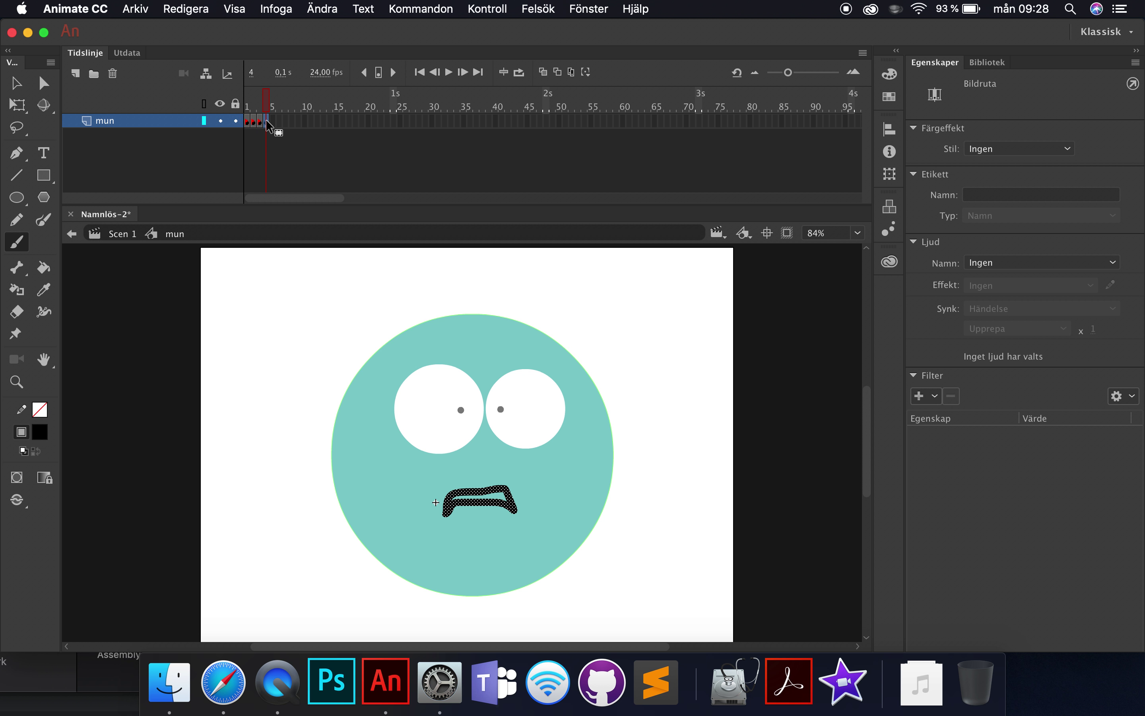
pyautogui.click(976, 193)
pyautogui.write('F')
pyautogui.press('Return')
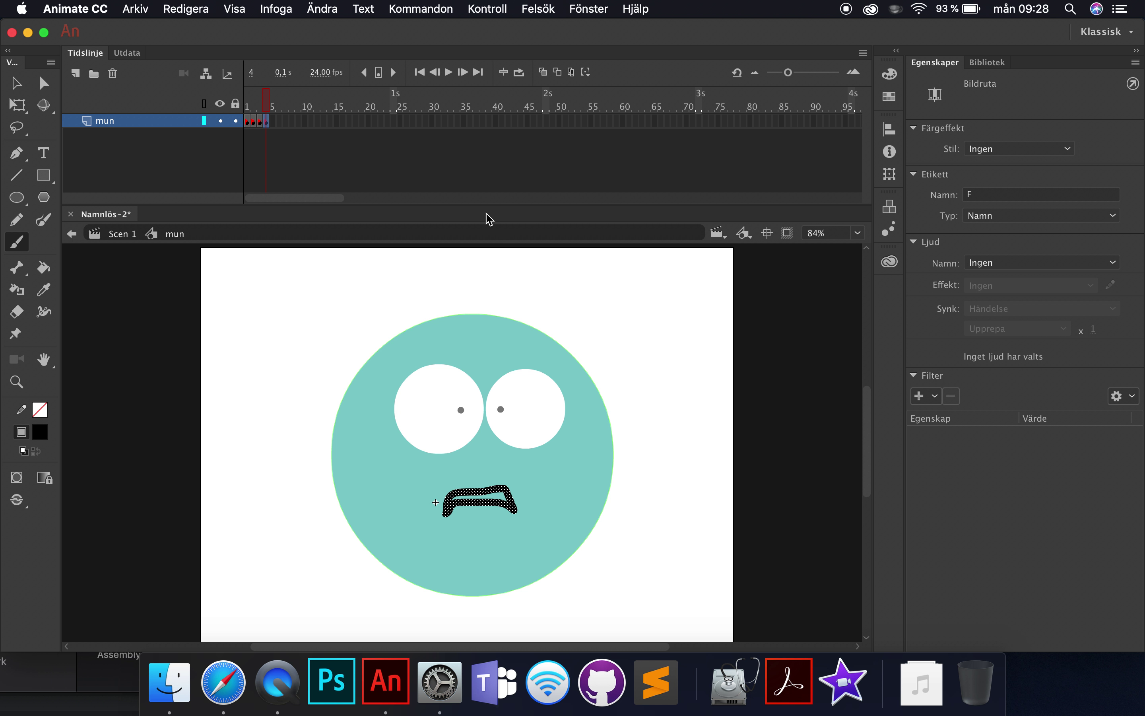
# Step: Insert a blank keyframe at frame 5 of the mun layer and brush a wide, flat, slightly open mouth outline
pyautogui.click(272, 122)
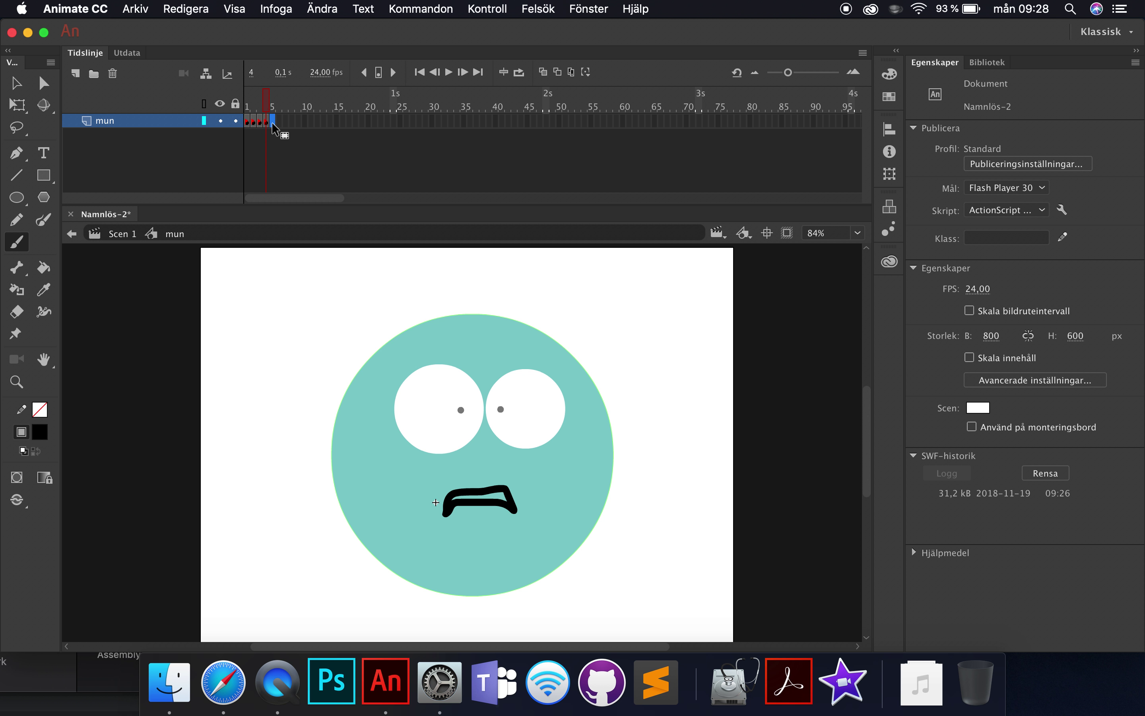
pyautogui.rightClick(272, 122)
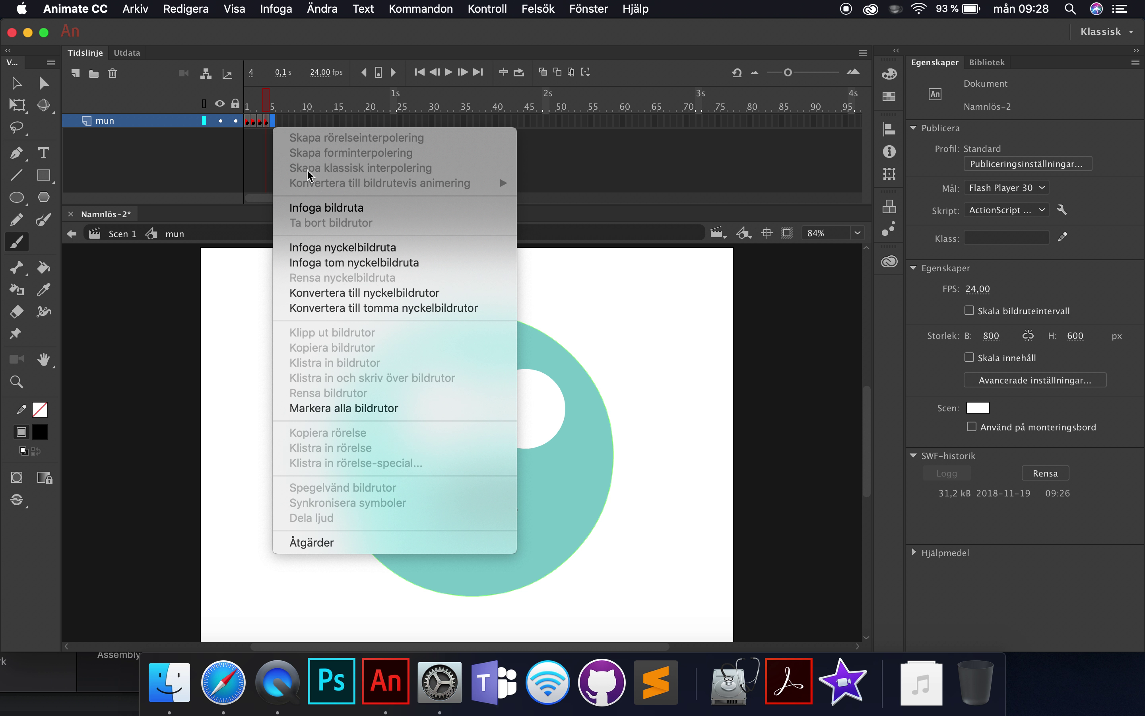
pyautogui.click(343, 261)
pyautogui.moveTo(473, 502)
pyautogui.mouseDown()
pyautogui.moveTo(429, 499)
pyautogui.moveTo(473, 517)
pyautogui.moveTo(530, 510)
pyautogui.moveTo(492, 494)
pyautogui.moveTo(433, 500)
pyautogui.mouseUp()
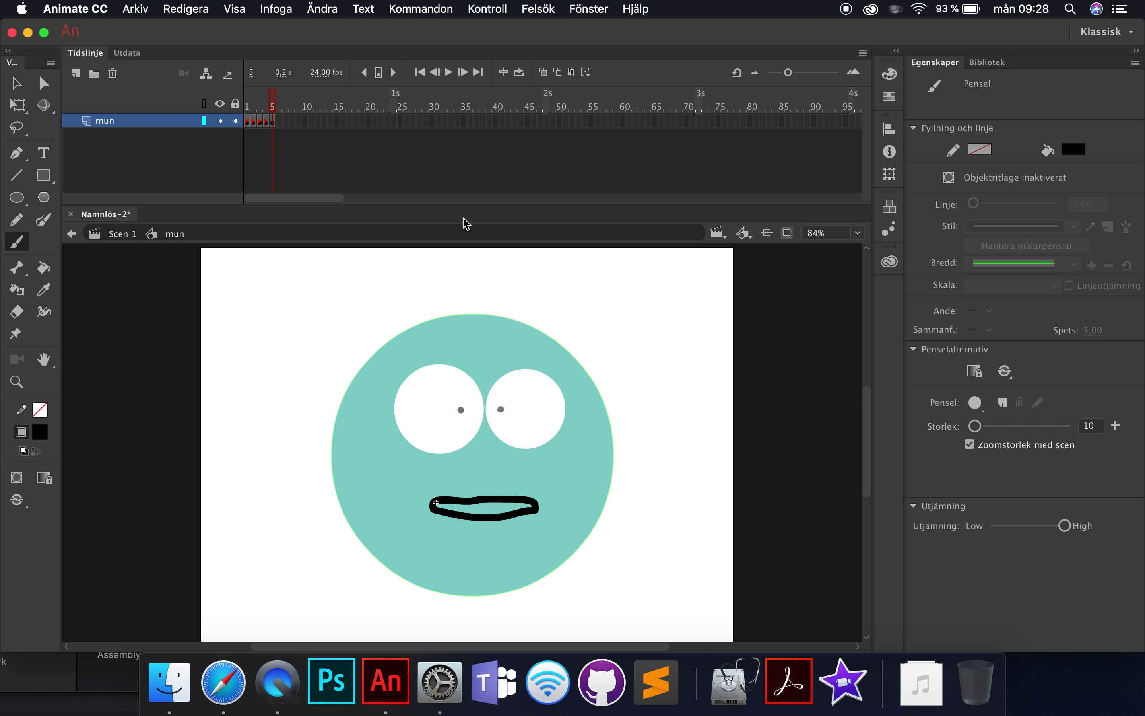
# Step: Label frame 5 of the mun layer "L"
pyautogui.click(274, 122)
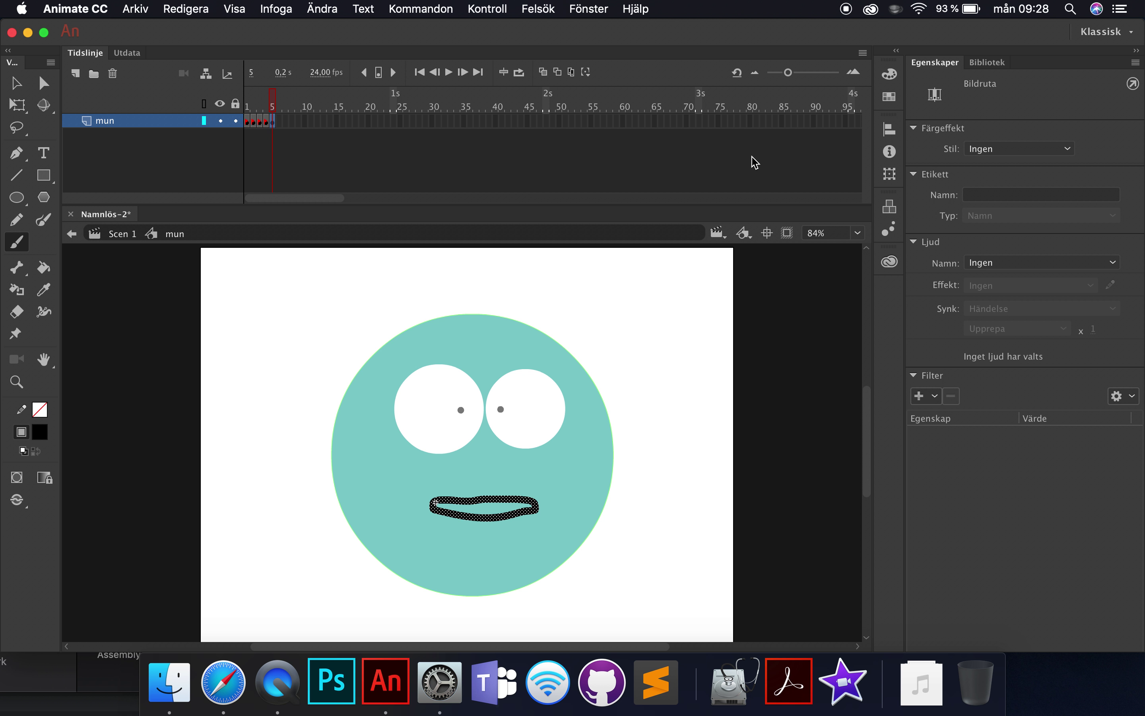
pyautogui.click(996, 194)
pyautogui.write('L')
pyautogui.press('Return')
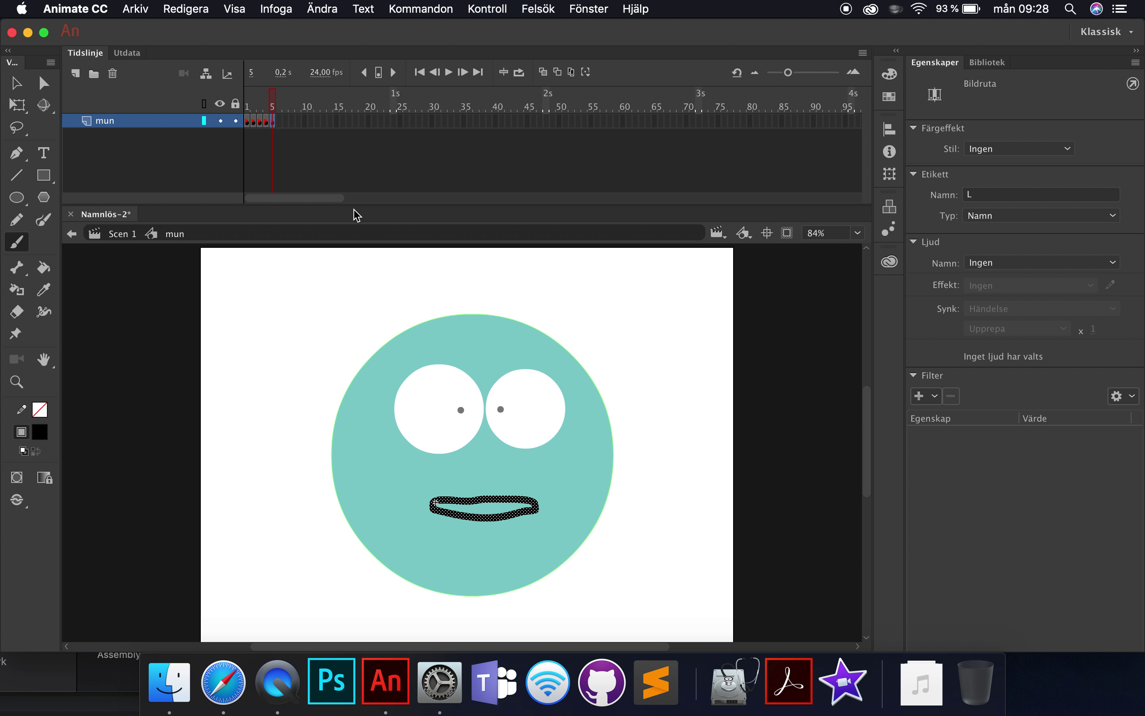
# Step: Insert a keyframe at frame 6 of the mun layer and delete the mouth drawing copied onto it
pyautogui.click(279, 122)
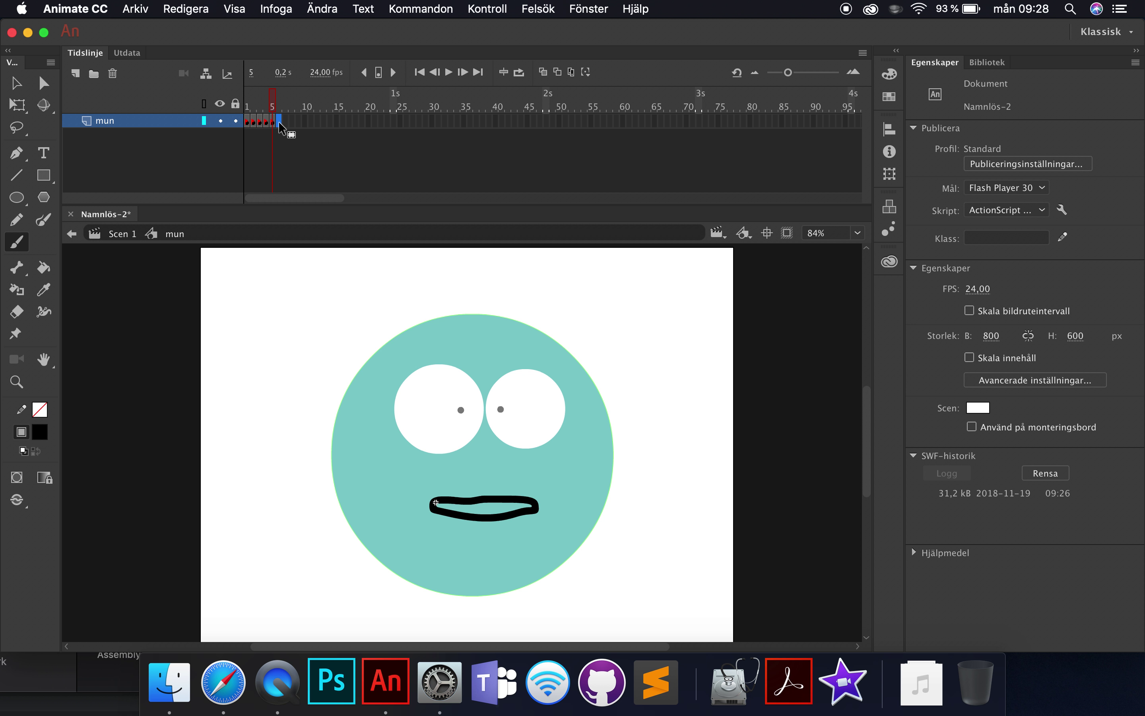
pyautogui.rightClick(279, 122)
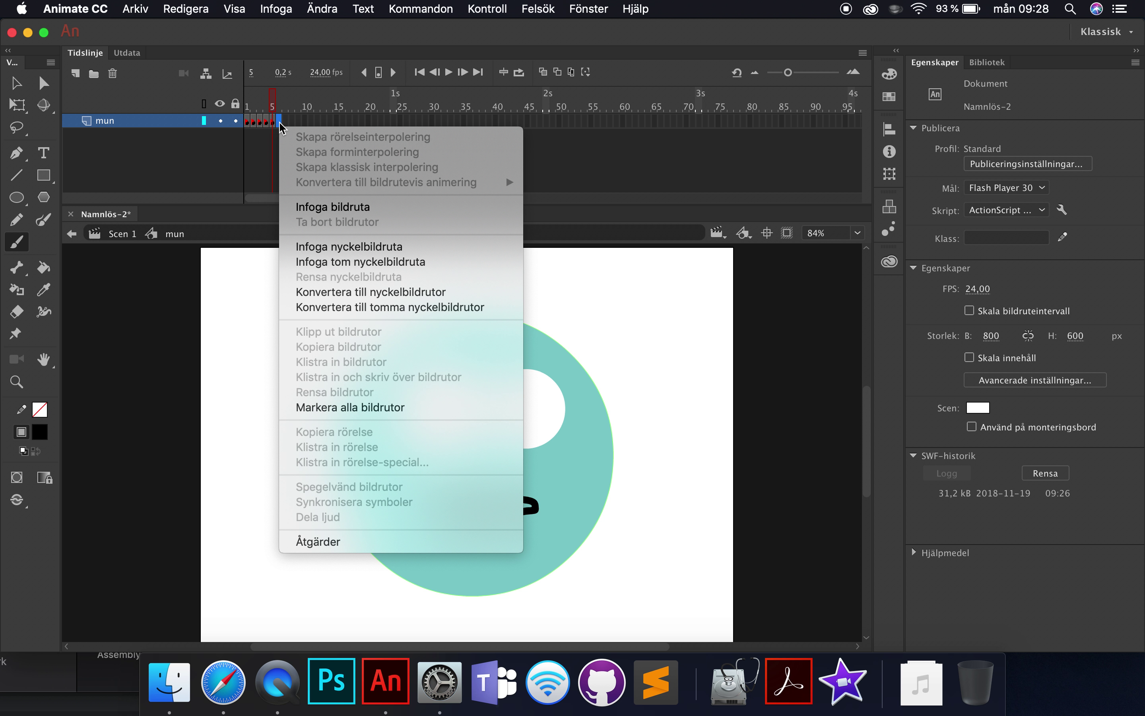
pyautogui.click(350, 246)
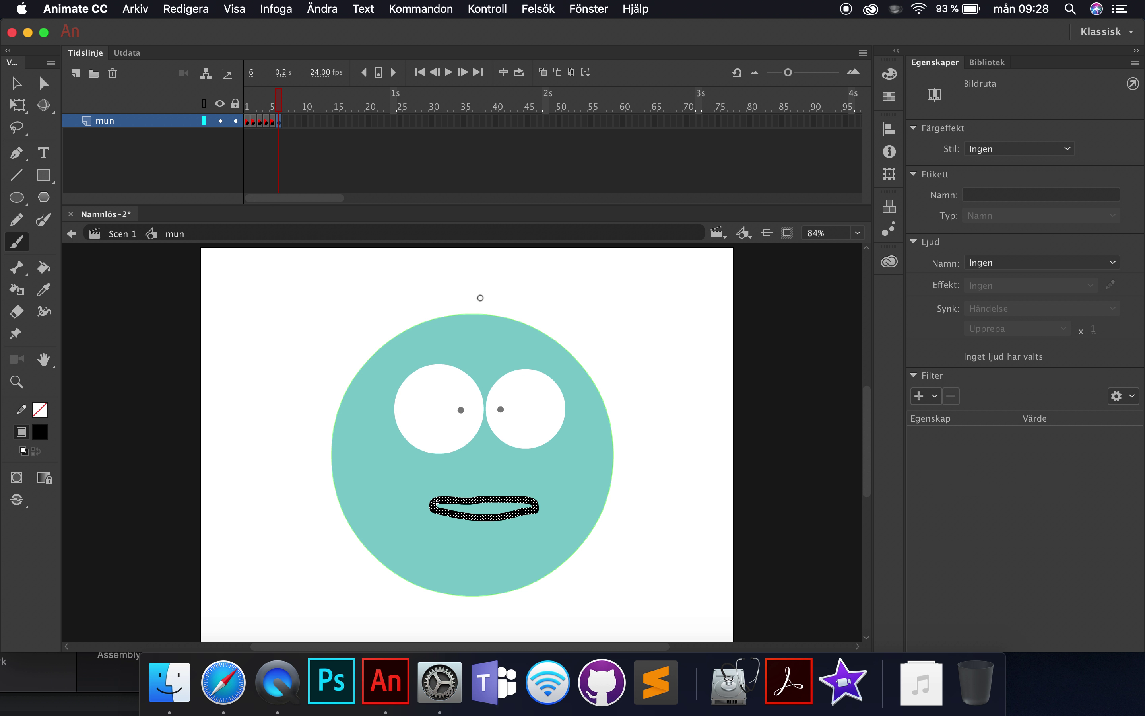
pyautogui.press('Delete')
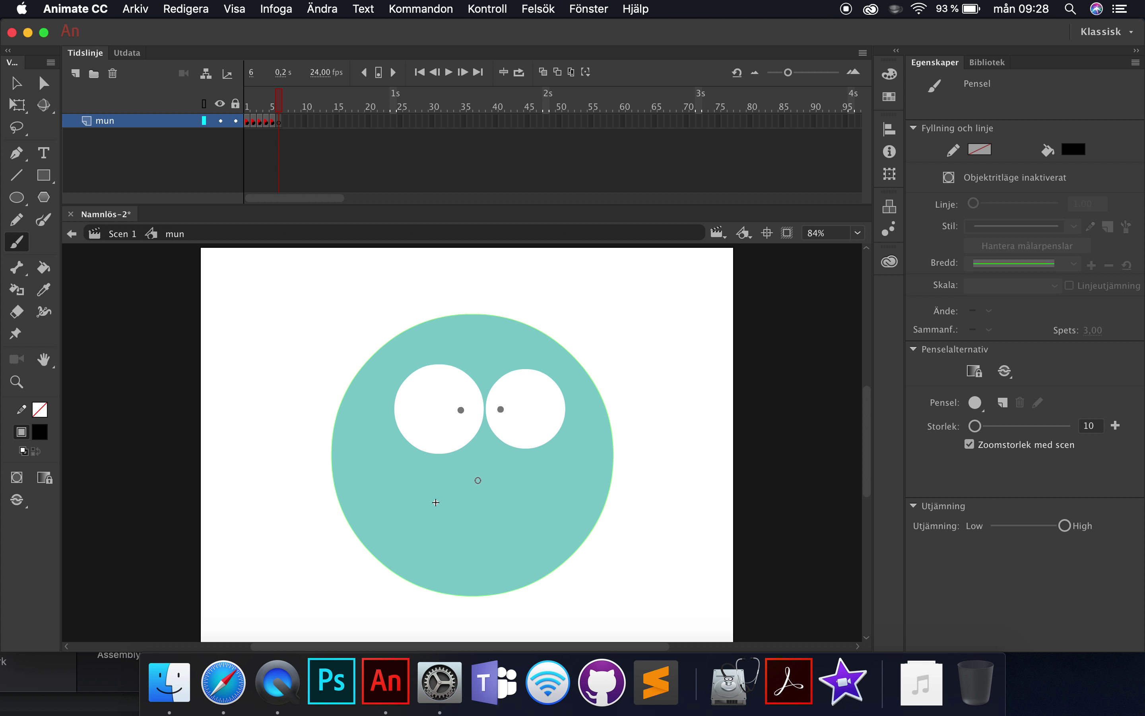
# Step: Brush a small round mouth outline on frame 6, undoing a larger first attempt
pyautogui.moveTo(475, 480)
pyautogui.mouseDown()
pyautogui.moveTo(448, 519)
pyautogui.moveTo(490, 525)
pyautogui.moveTo(508, 497)
pyautogui.moveTo(483, 480)
pyautogui.mouseUp()
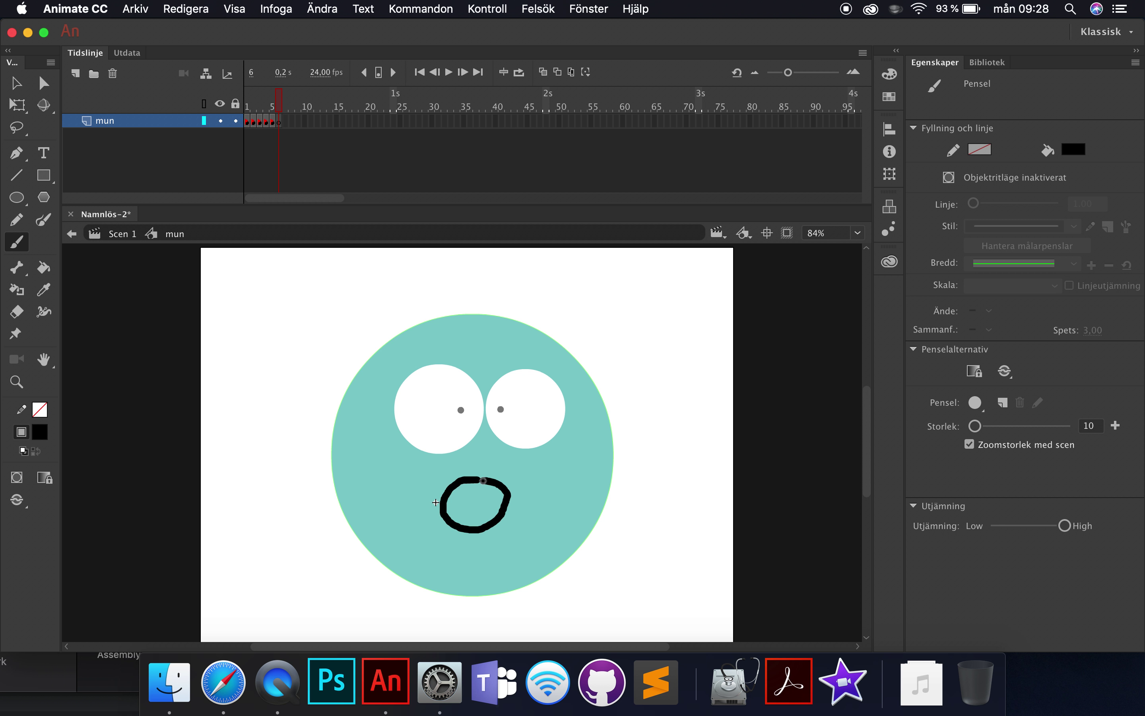
pyautogui.press('super+z')
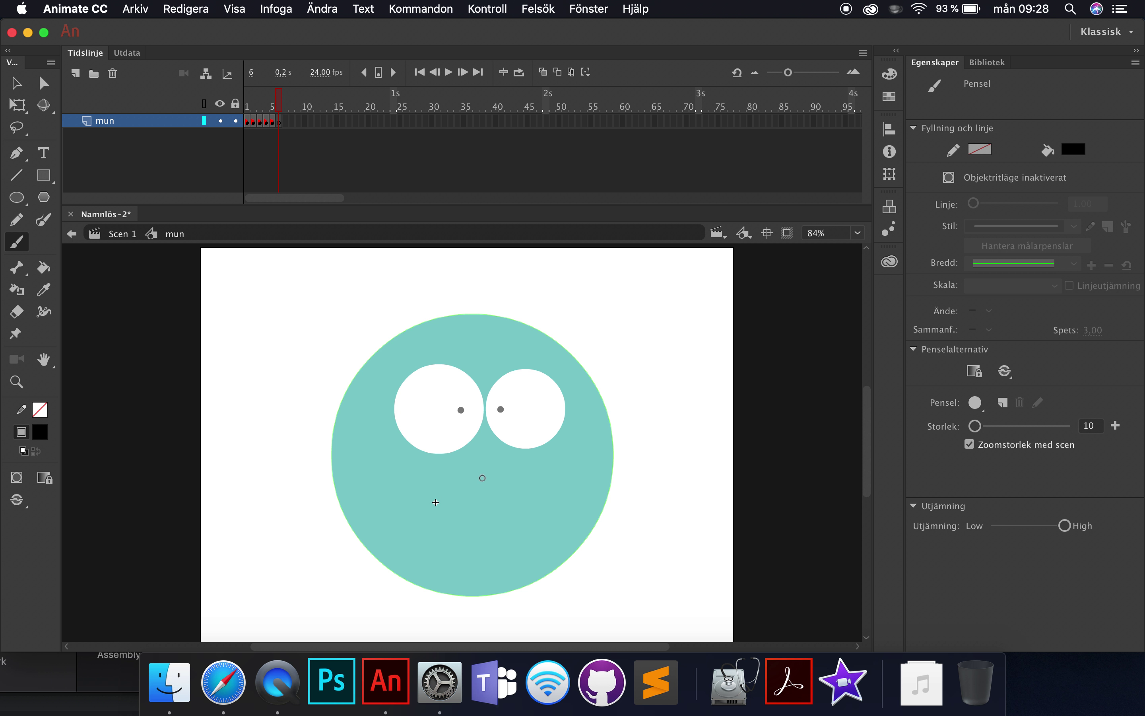
pyautogui.moveTo(484, 475)
pyautogui.mouseDown()
pyautogui.moveTo(470, 503)
pyautogui.moveTo(495, 509)
pyautogui.moveTo(503, 487)
pyautogui.moveTo(483, 475)
pyautogui.mouseUp()
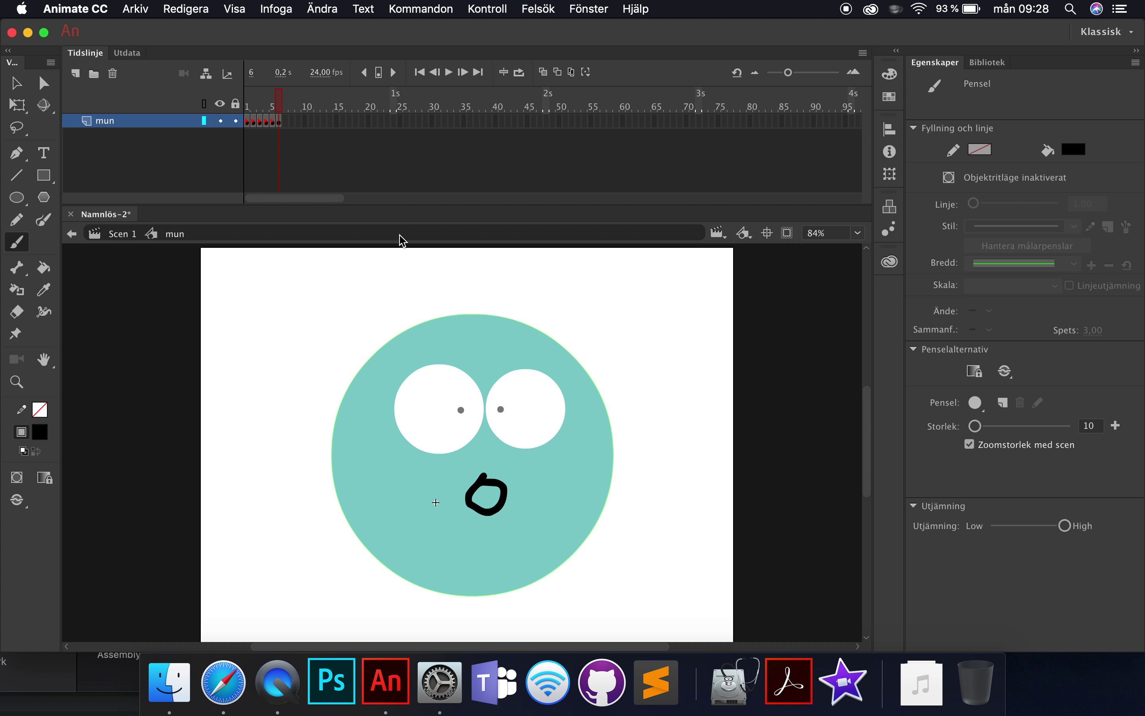
# Step: Label frame 6 of the mun layer "O"
pyautogui.click(281, 119)
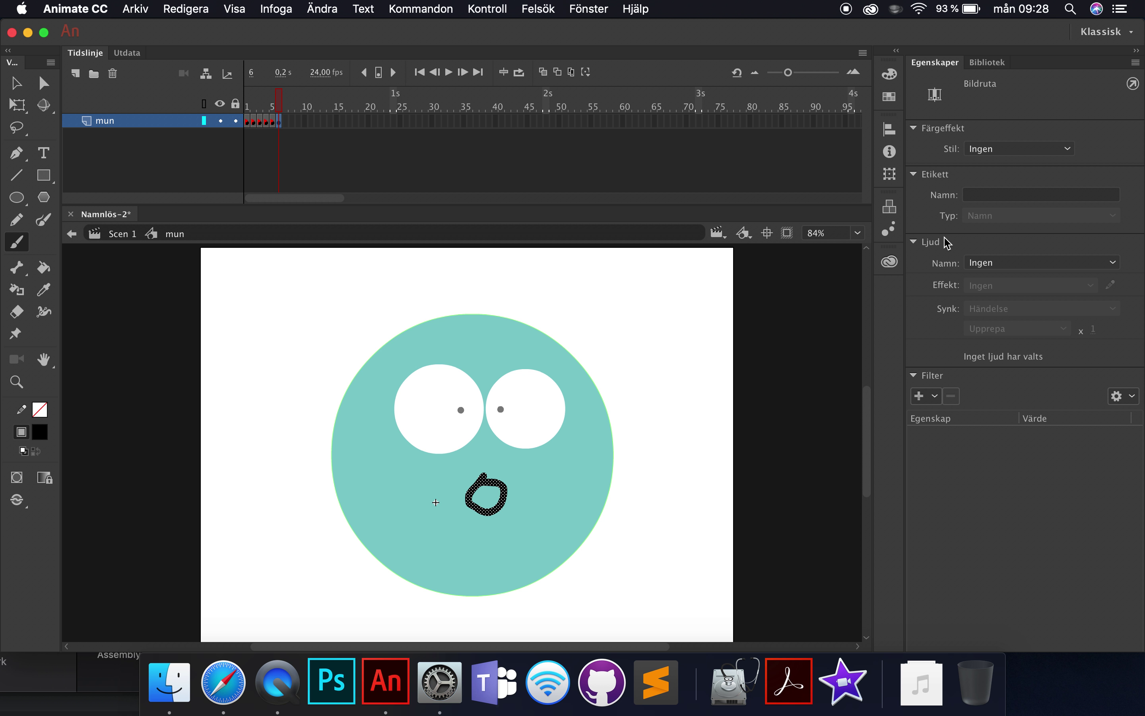
pyautogui.click(988, 195)
pyautogui.write('O')
pyautogui.press('Return')
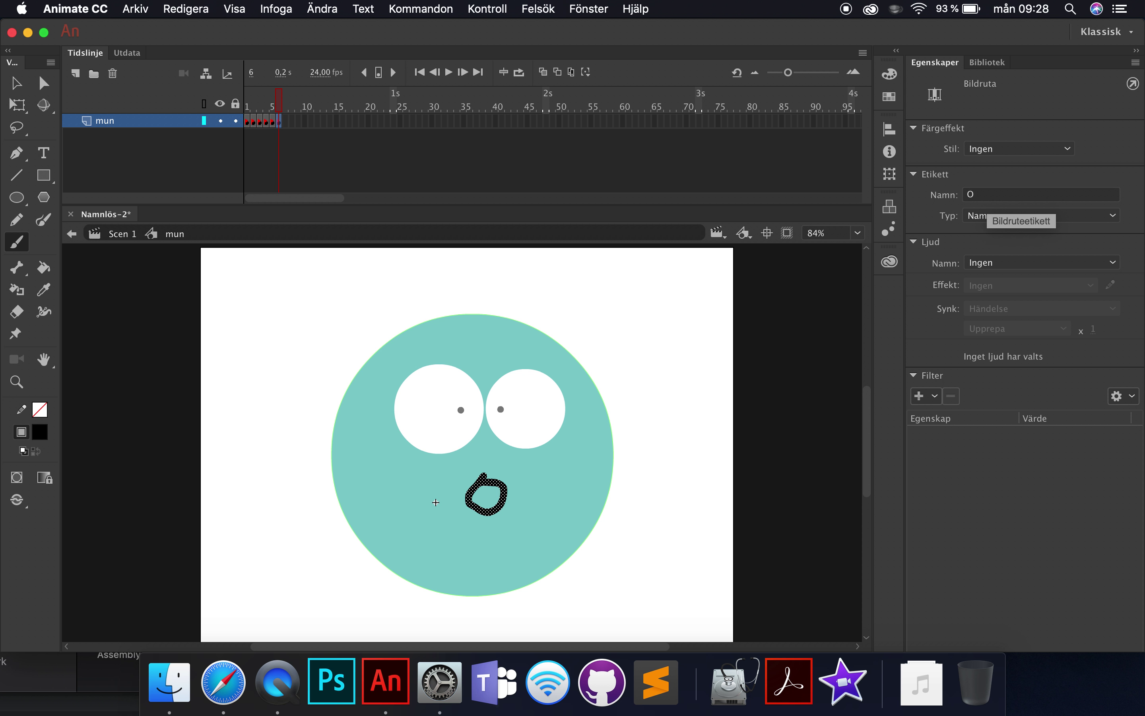
# Step: Insert a blank keyframe at frame 7 of the mun layer and brush a narrow, pointed star-like mouth outline on it
pyautogui.click(284, 122)
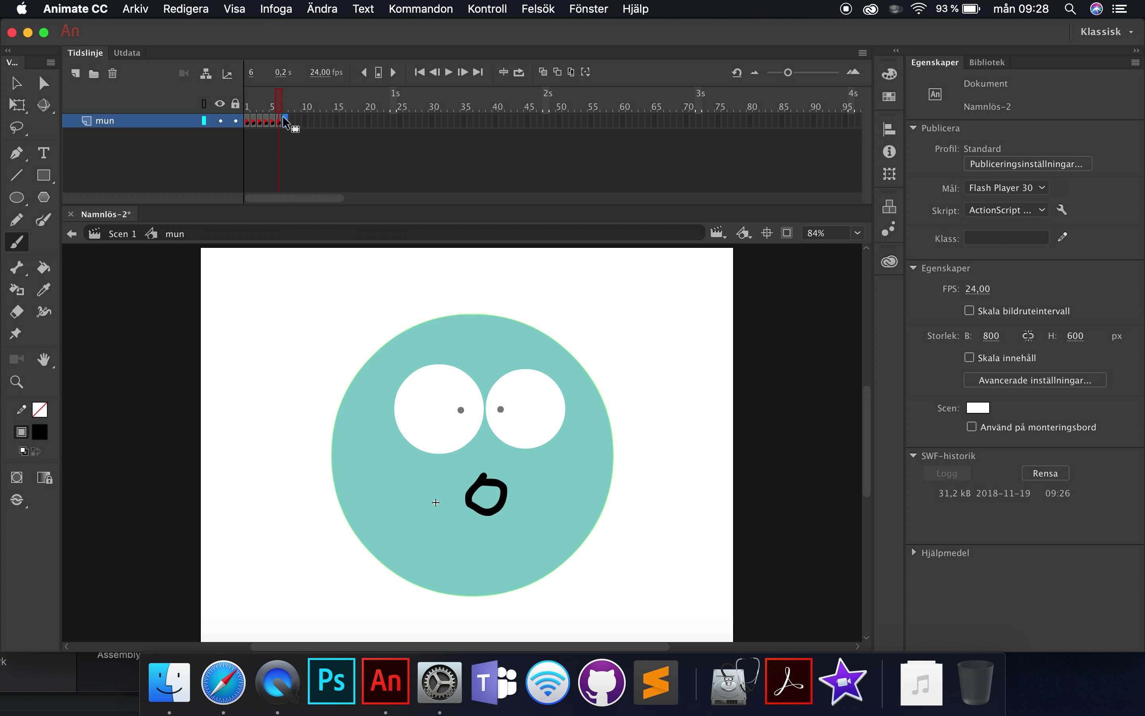
pyautogui.rightClick(284, 122)
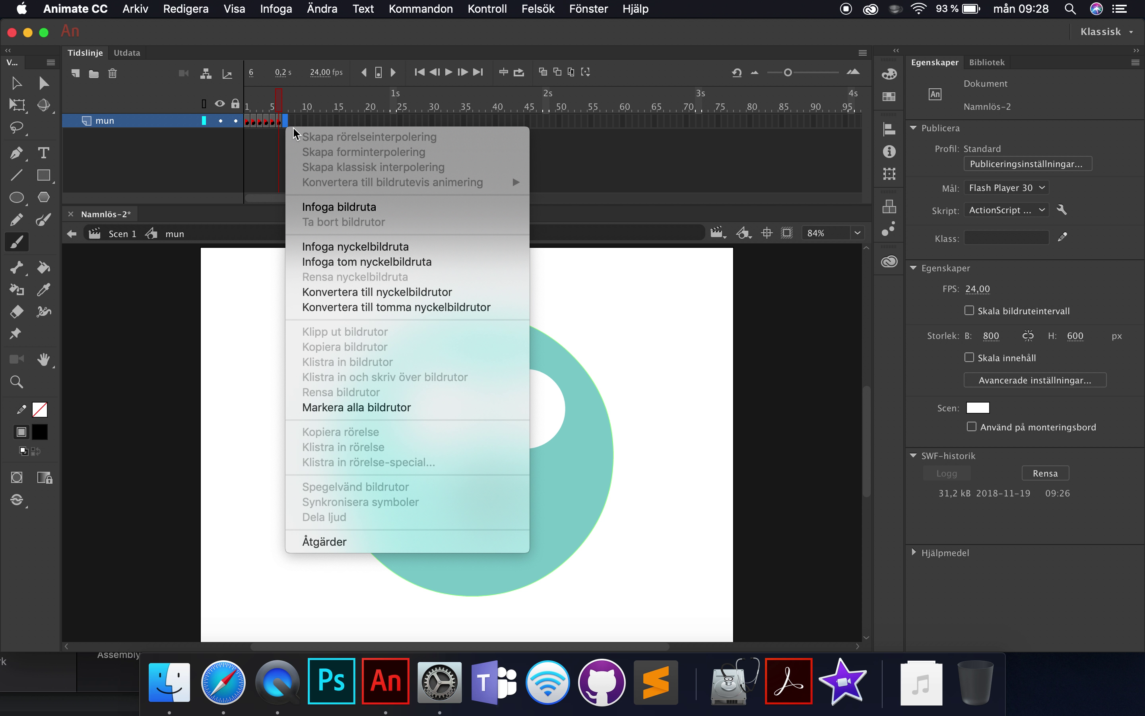
pyautogui.click(353, 263)
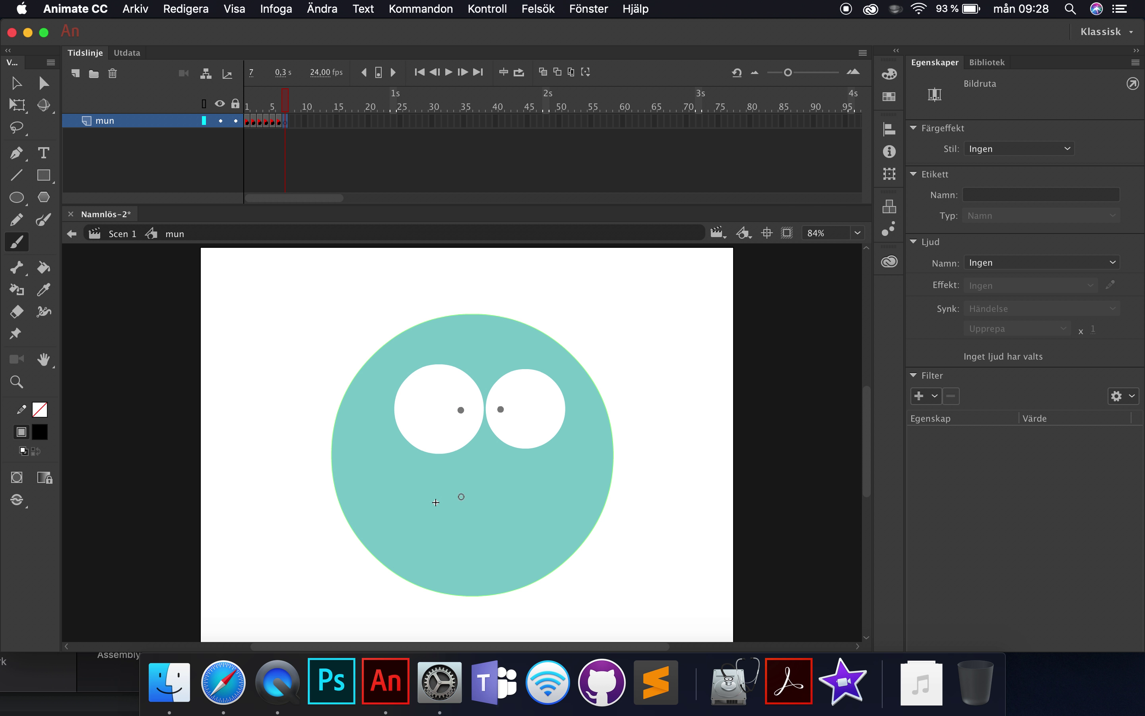
pyautogui.moveTo(455, 498)
pyautogui.mouseDown()
pyautogui.moveTo(491, 460)
pyautogui.moveTo(514, 504)
pyautogui.moveTo(480, 532)
pyautogui.moveTo(454, 501)
pyautogui.mouseUp()
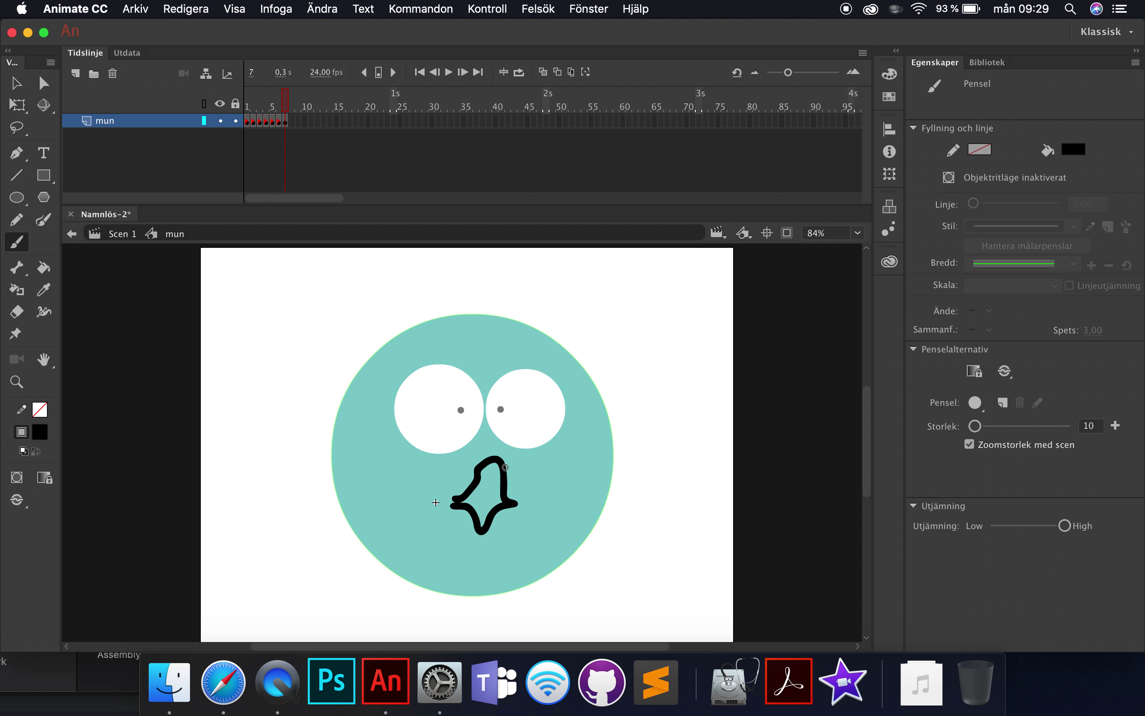
# Step: Label frame 7 of the mun layer "Wo"
pyautogui.click(286, 122)
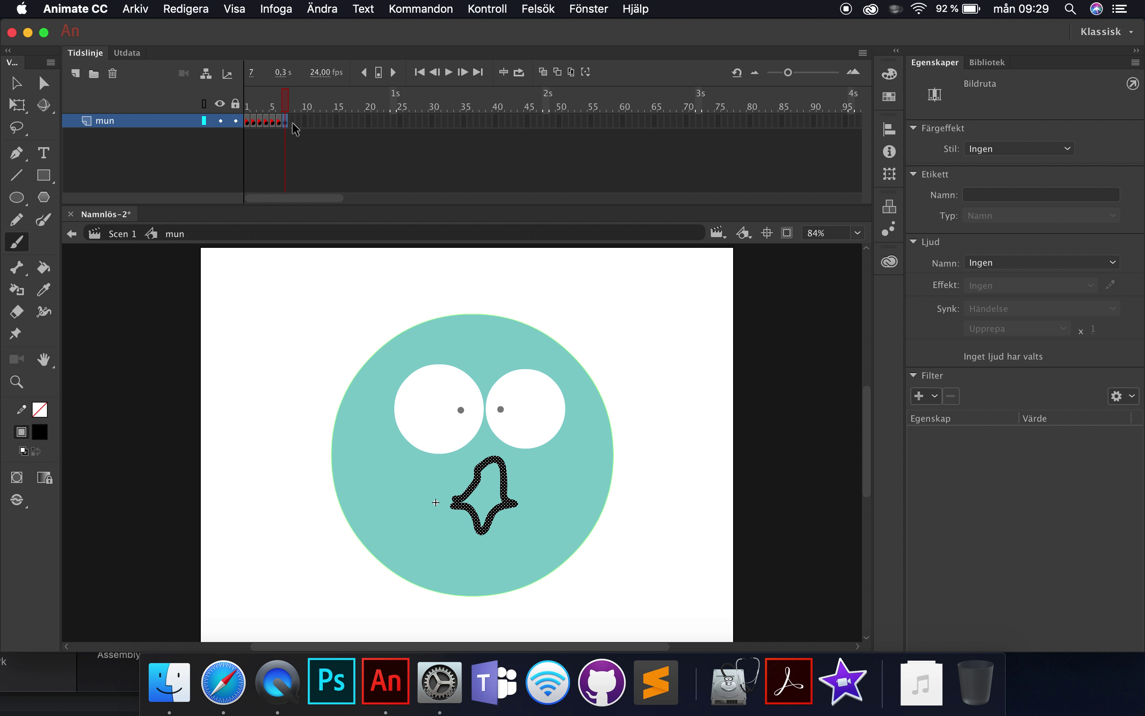
pyautogui.click(989, 194)
pyautogui.write('Wo')
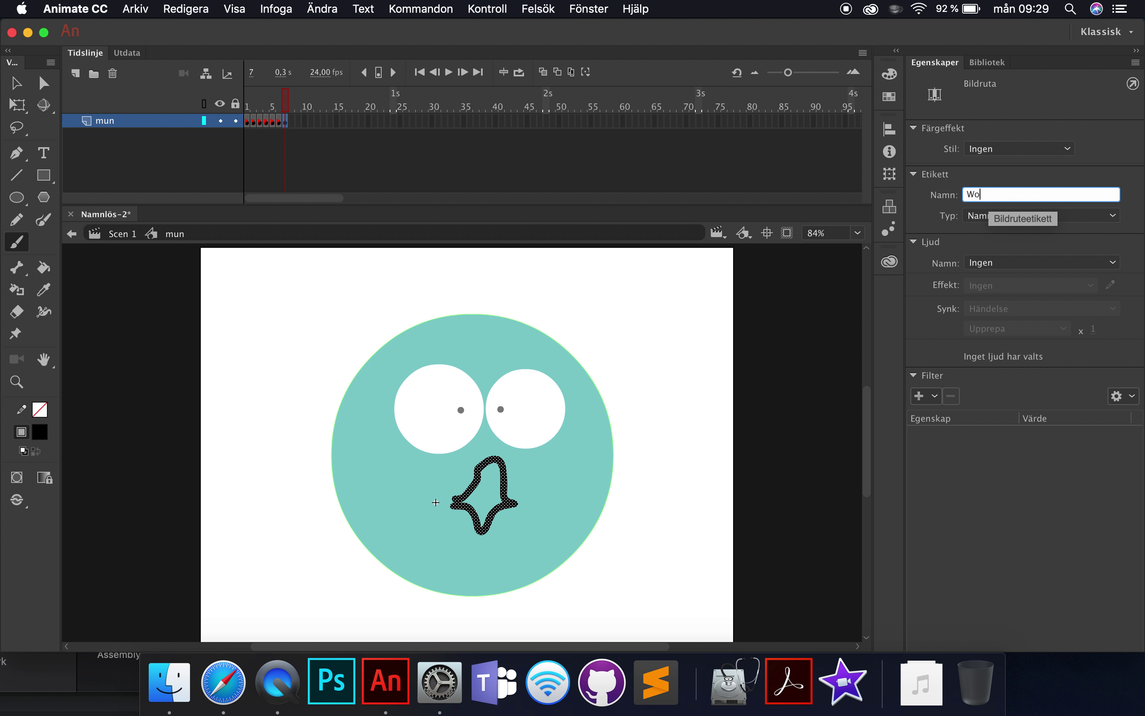
pyautogui.press('Return')
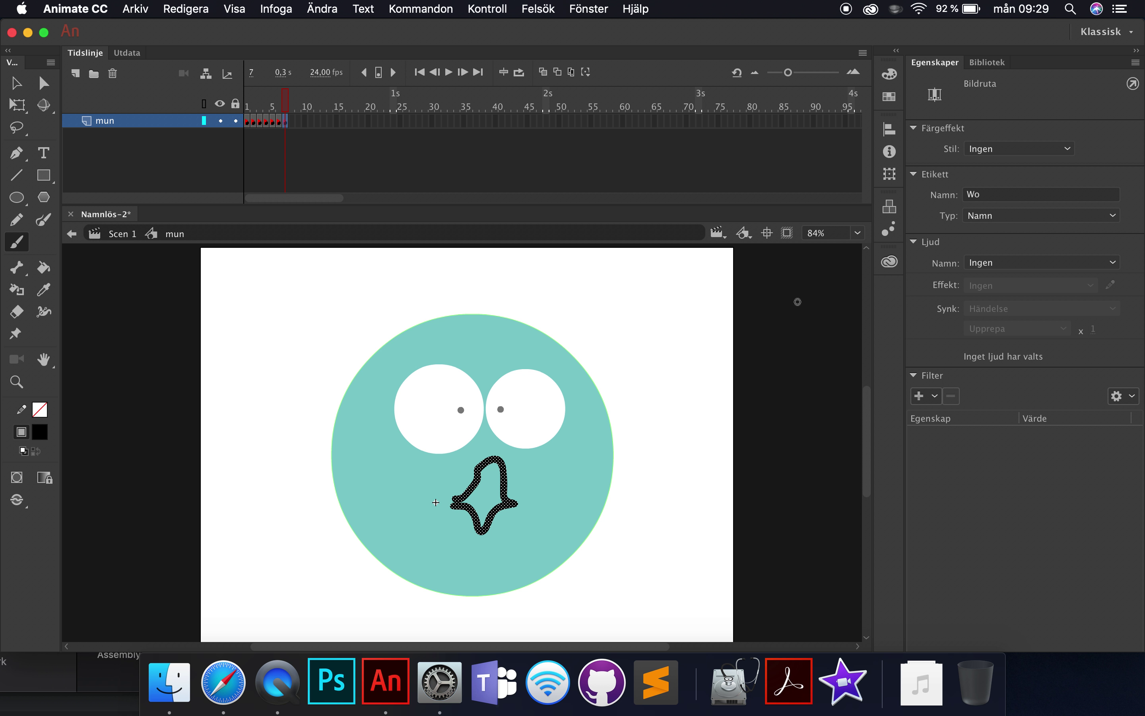
# Step: Insert a blank keyframe at frame 8 of the mun layer and brush a wide, thin closed mouth outline on it
pyautogui.rightClick(291, 122)
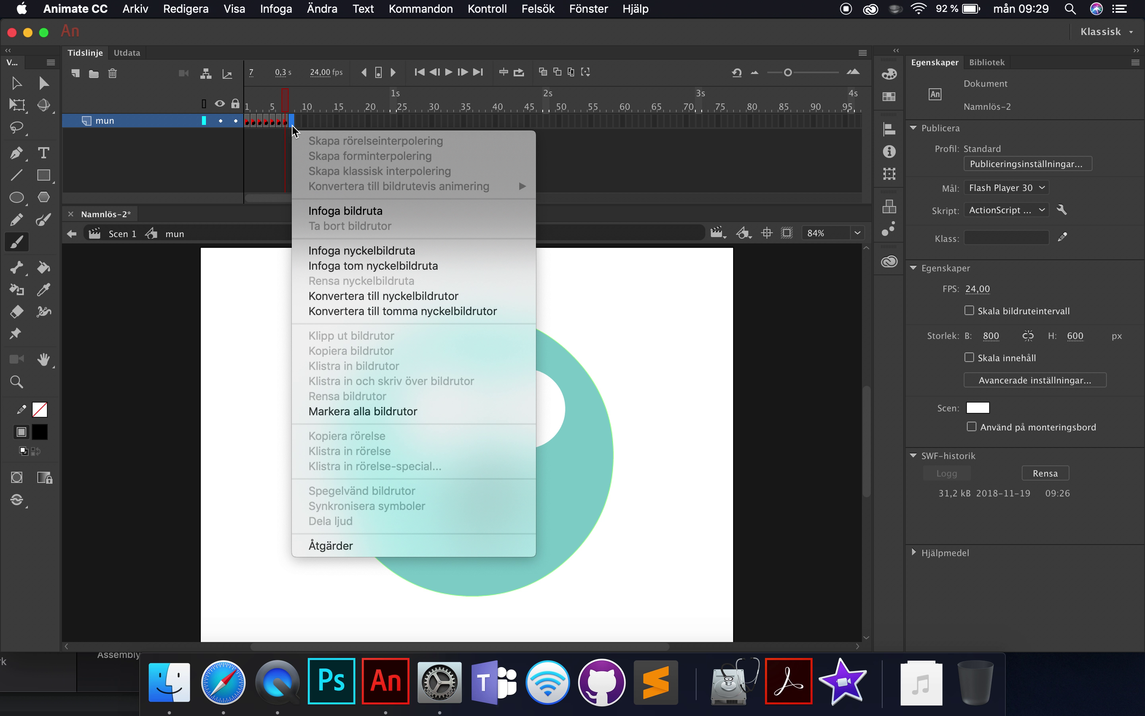
pyautogui.click(361, 266)
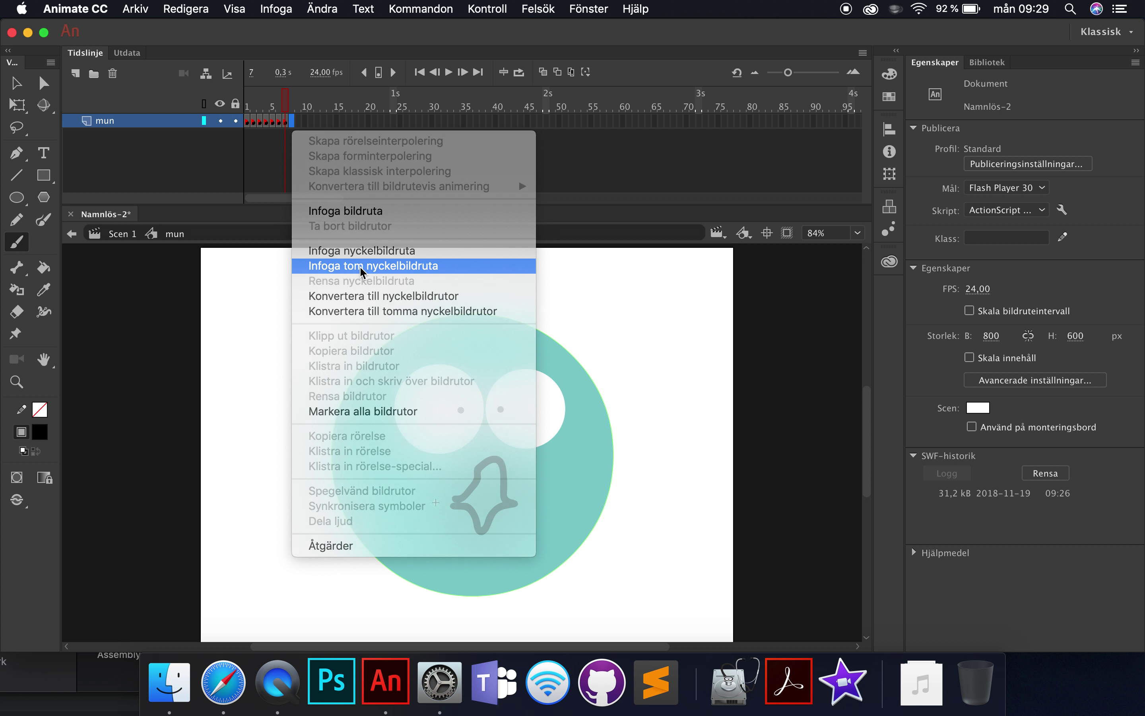
pyautogui.moveTo(469, 492)
pyautogui.mouseDown()
pyautogui.moveTo(429, 493)
pyautogui.moveTo(455, 506)
pyautogui.moveTo(513, 507)
pyautogui.moveTo(531, 490)
pyautogui.moveTo(446, 493)
pyautogui.mouseUp()
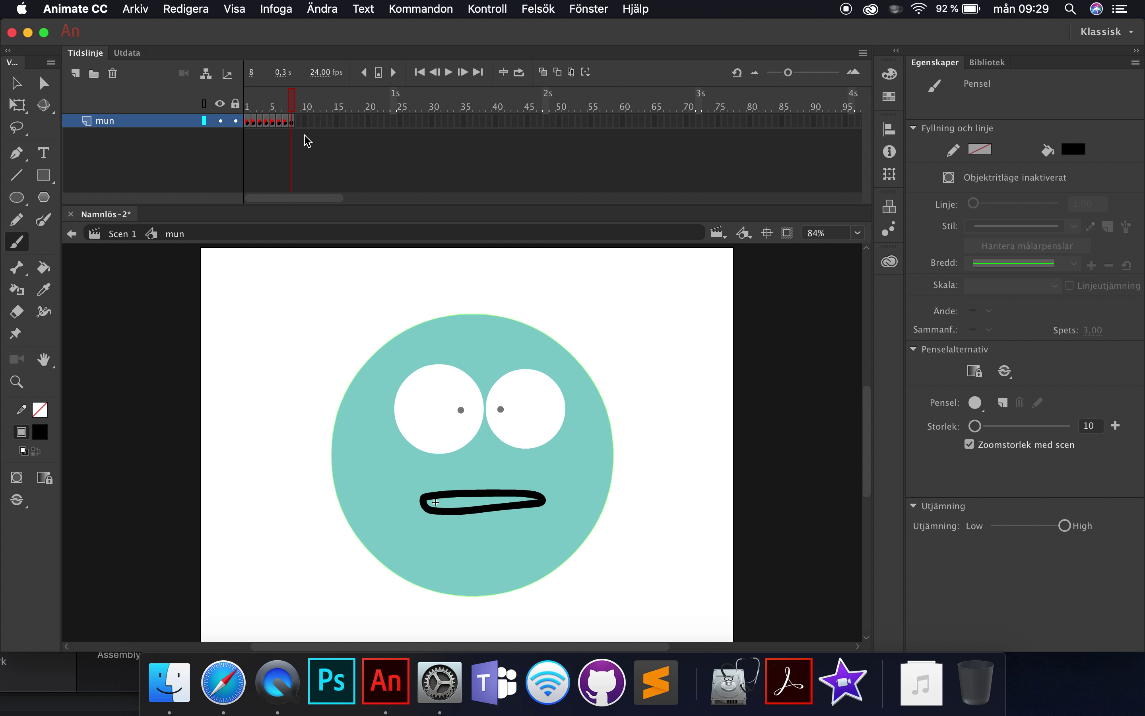
# Step: Label frame 8 of the mun layer "s"
pyautogui.click(292, 123)
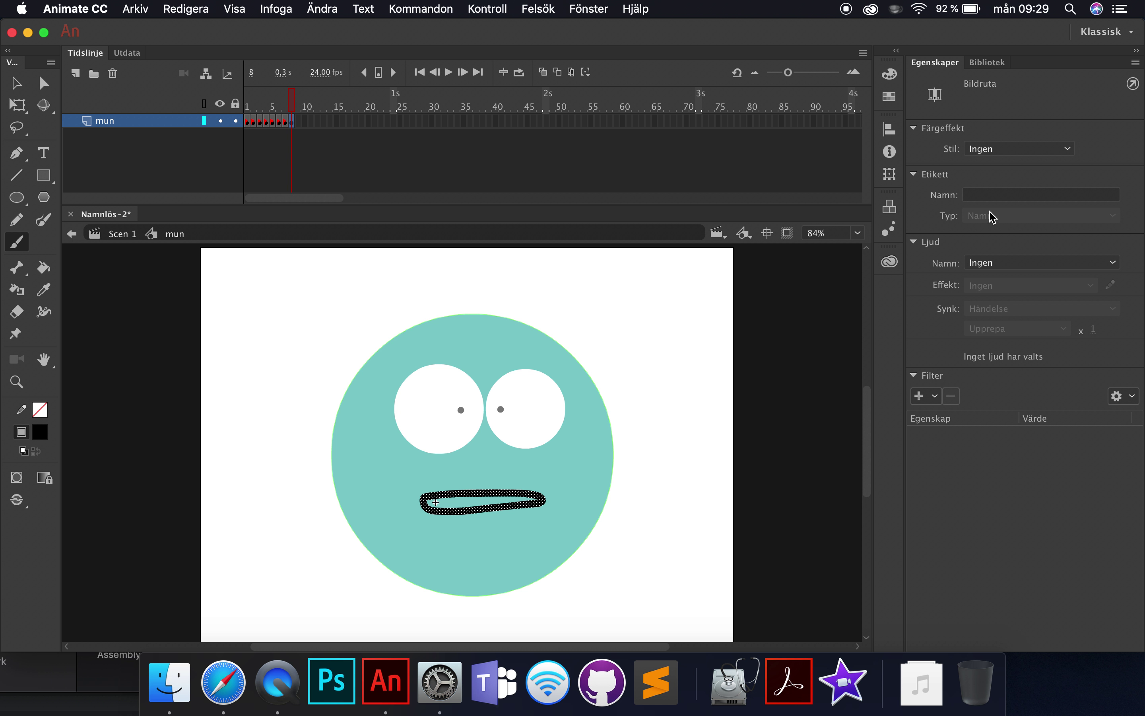
pyautogui.click(992, 193)
pyautogui.write('s')
pyautogui.press('Return')
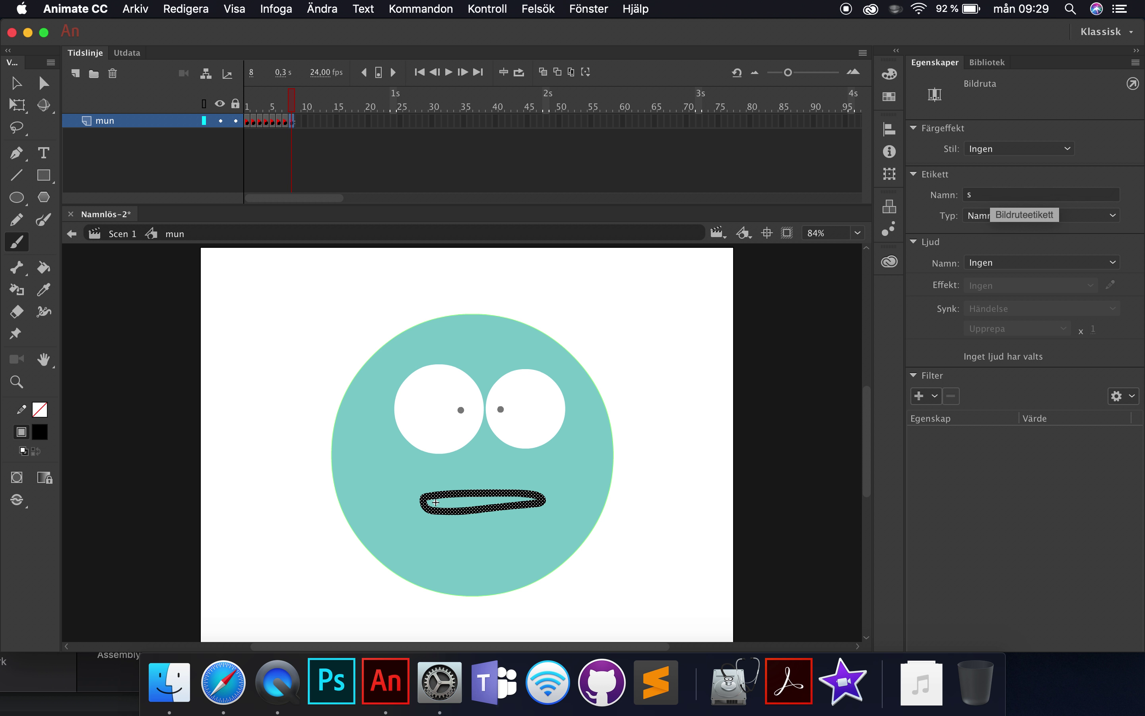
# Step: Insert a blank keyframe at frame 9 of the mun layer and brush a single-line closed mouth with downturned ends
pyautogui.click(296, 128)
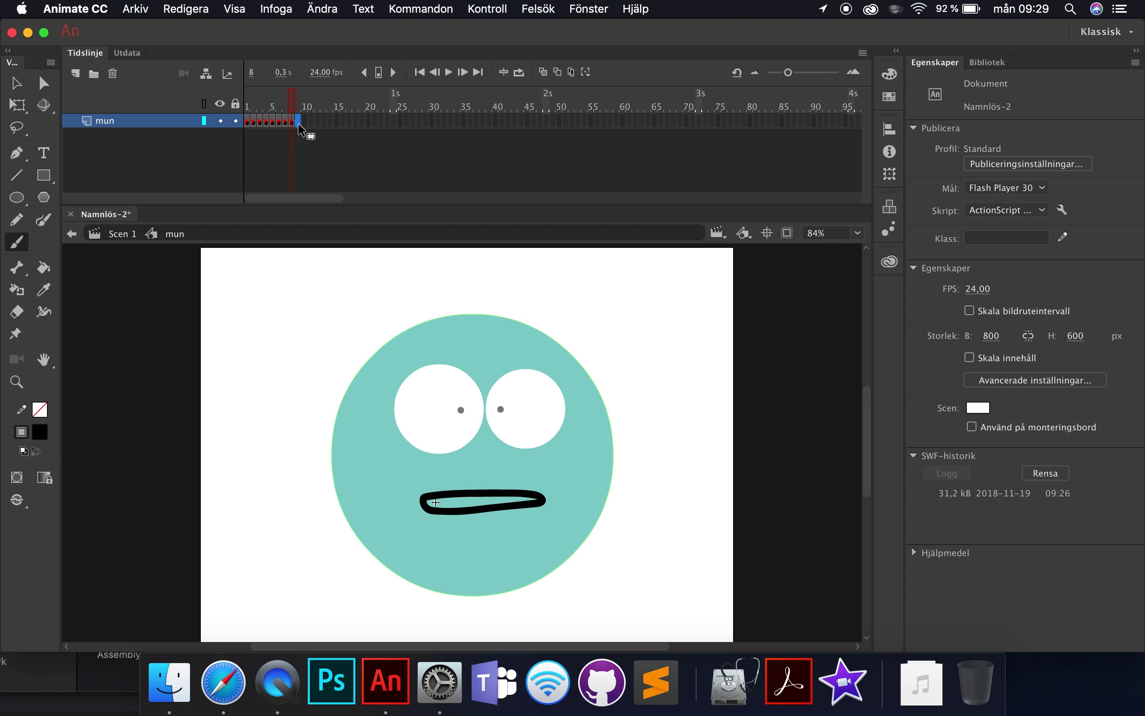
pyautogui.rightClick(298, 126)
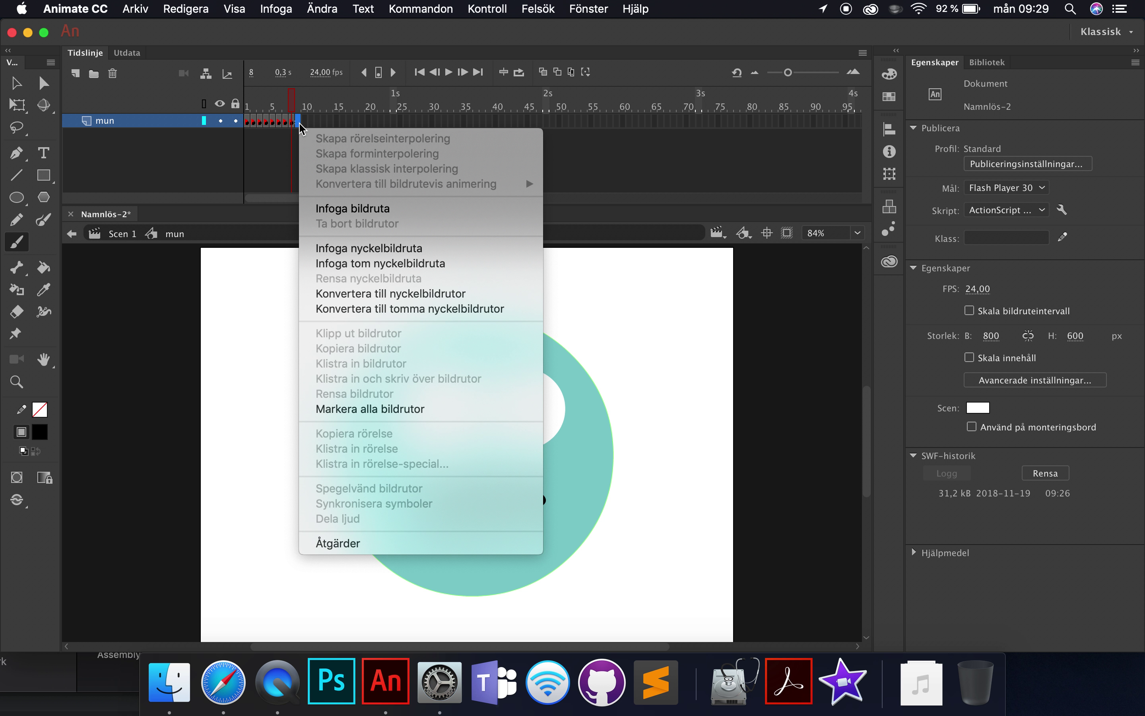
pyautogui.press('F7')
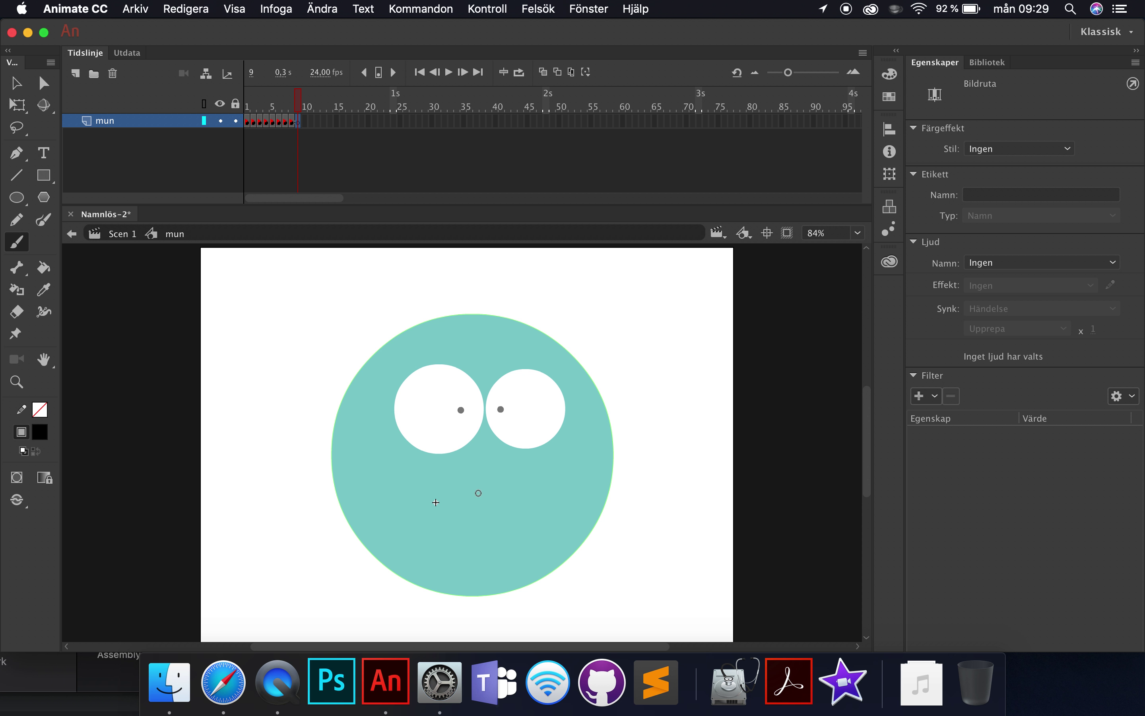
pyautogui.moveTo(474, 492)
pyautogui.mouseDown()
pyautogui.moveTo(436, 497)
pyautogui.moveTo(522, 501)
pyautogui.mouseUp()
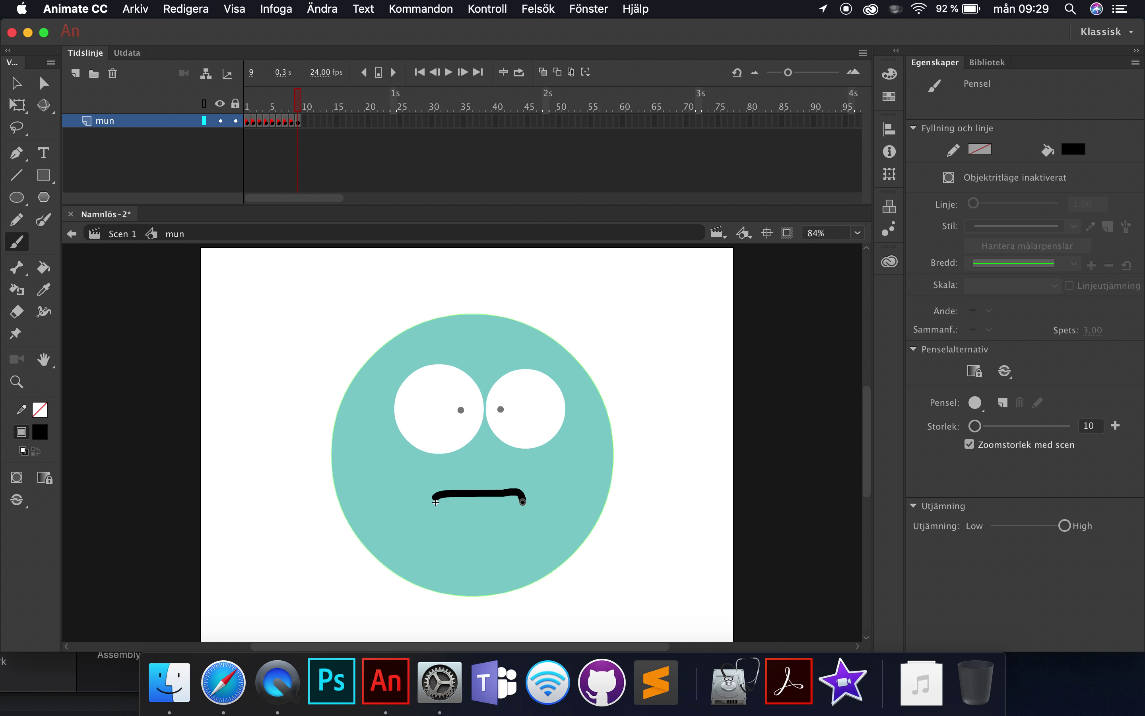
# Step: Label frame 9 of the mun layer "M"
pyautogui.click(298, 122)
pyautogui.click(982, 194)
pyautogui.write('M')
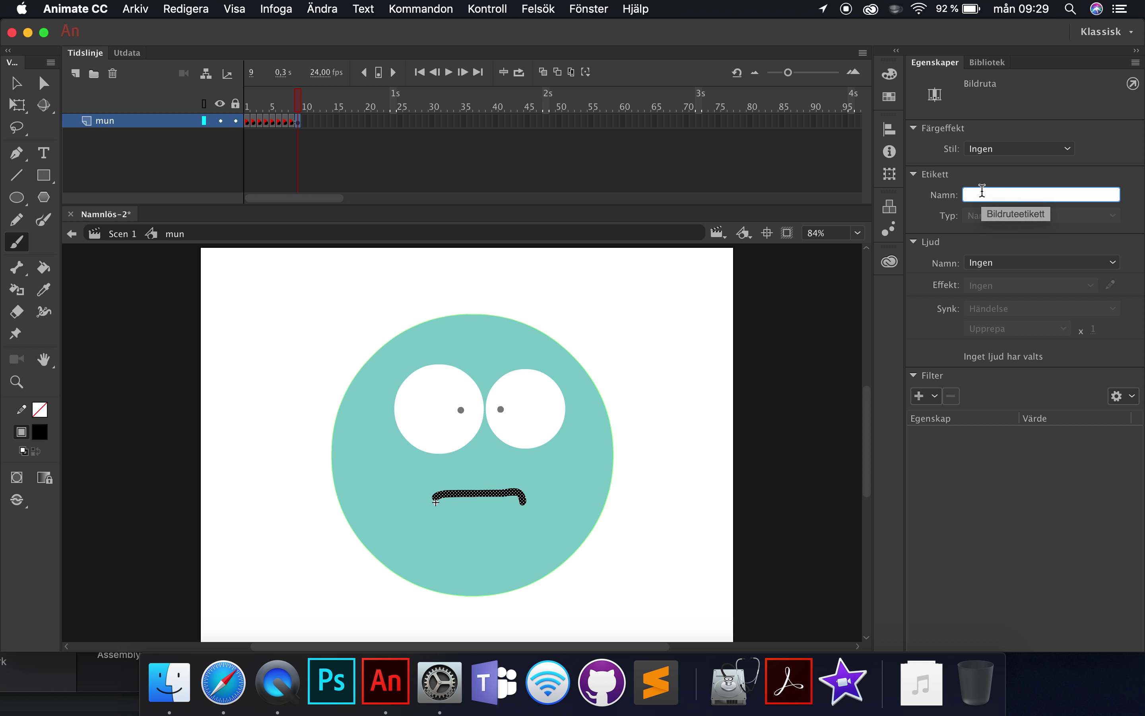
pyautogui.press('Return')
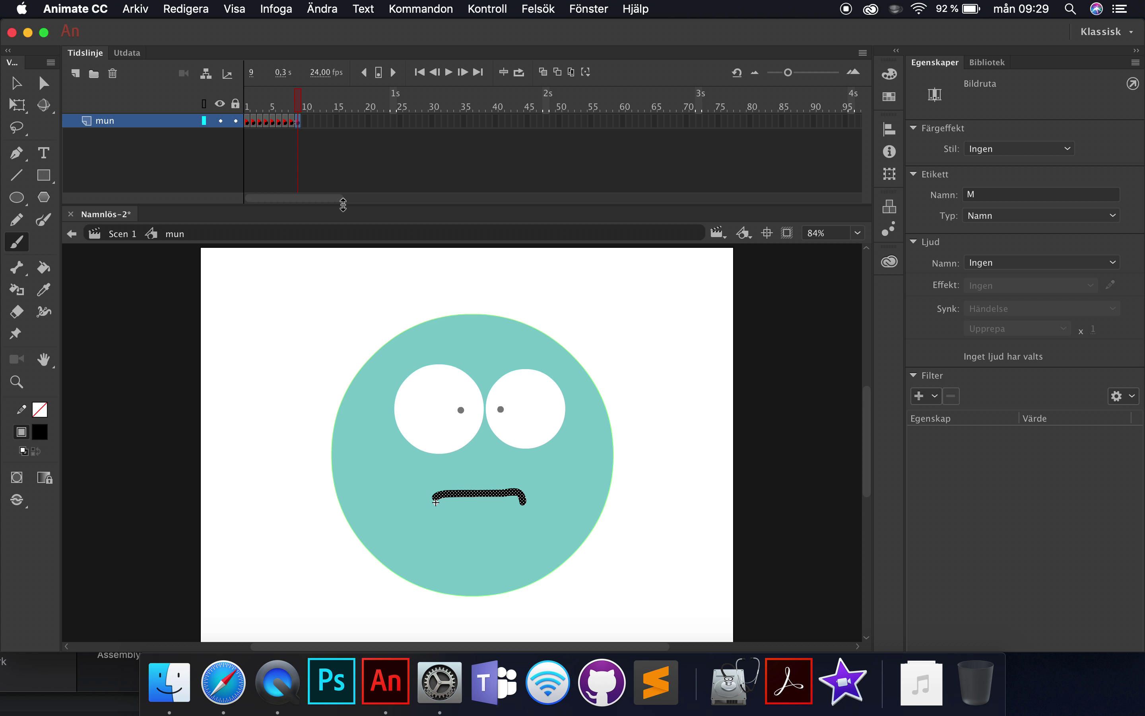
# Step: Return from the mun symbol to Scen 1, test the movie and close the preview
pyautogui.press('F6')
pyautogui.click(113, 236)
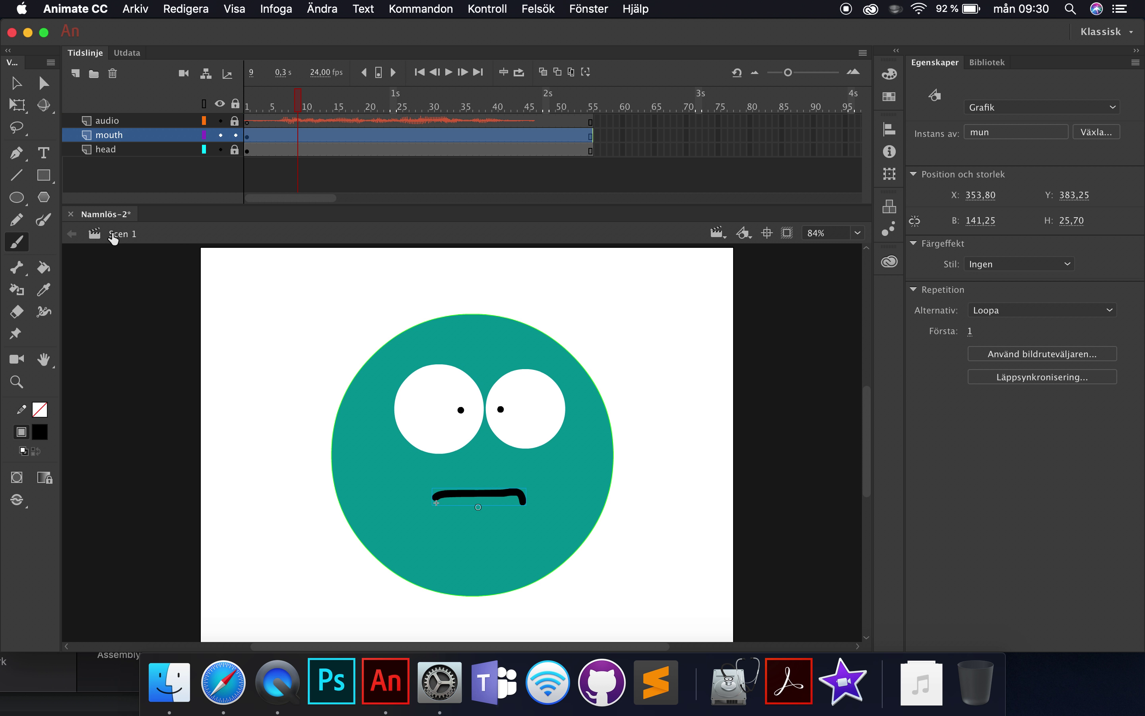
pyautogui.press('super+Return')
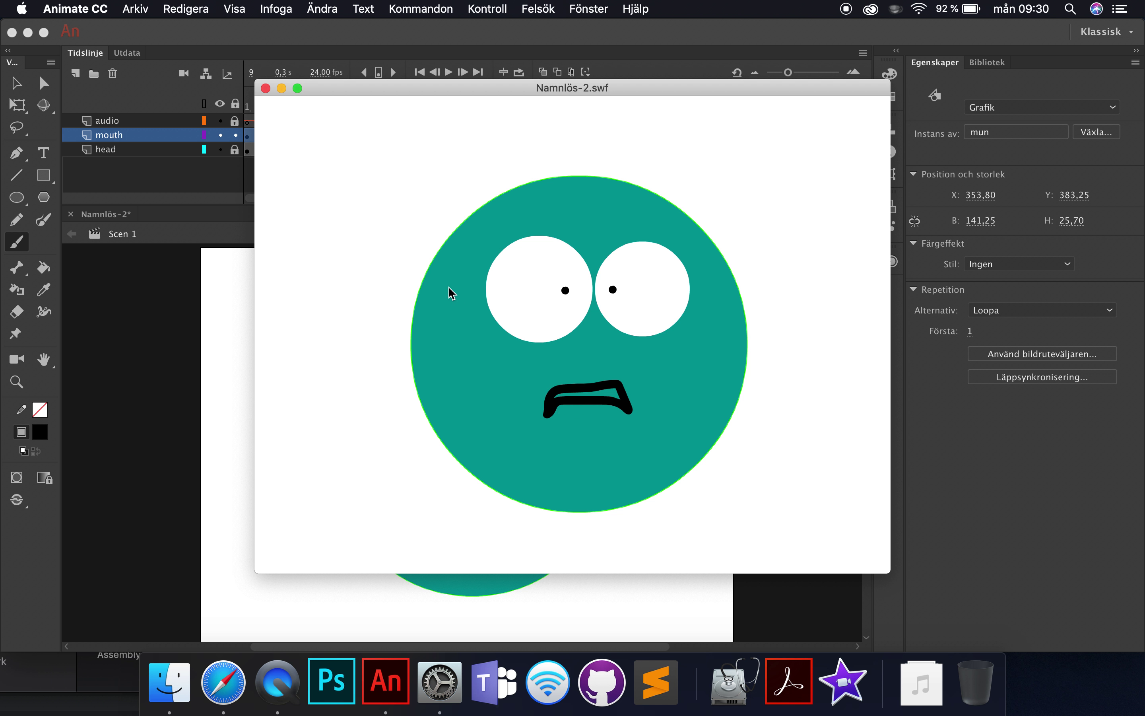
pyautogui.click(267, 90)
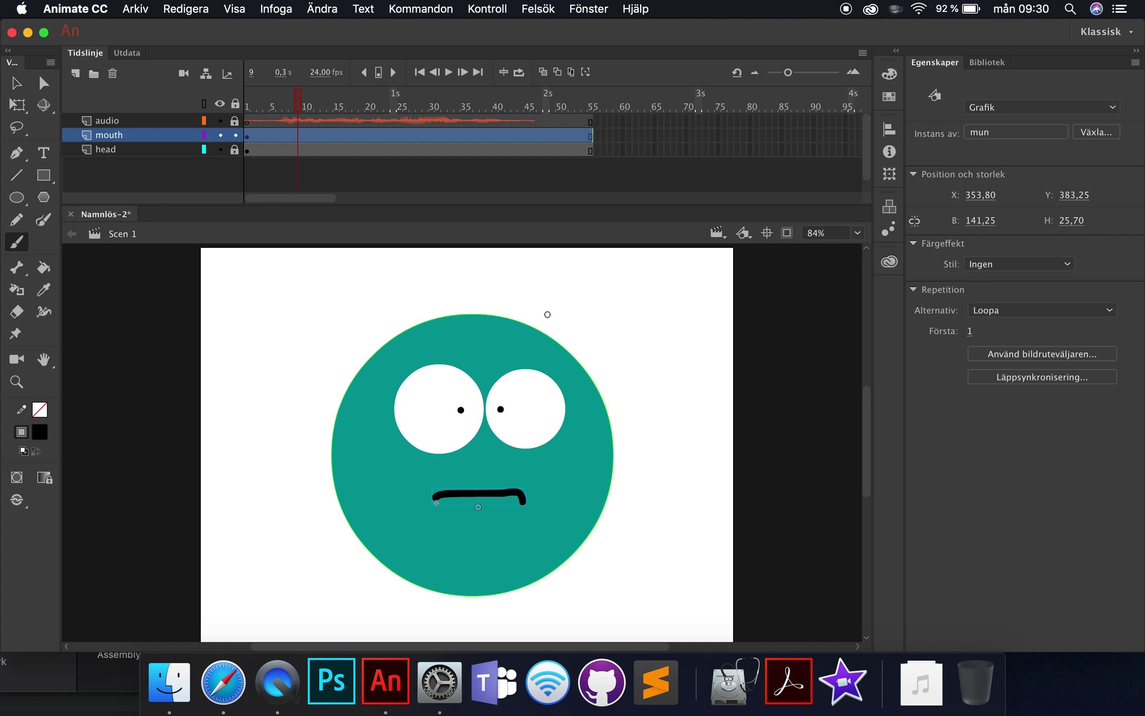
# Step: Start lip syncing for the mun instance on frame 1 of the mouth layer and assign mouth frame "2 Ah" to the Ah viseme
pyautogui.click(250, 136)
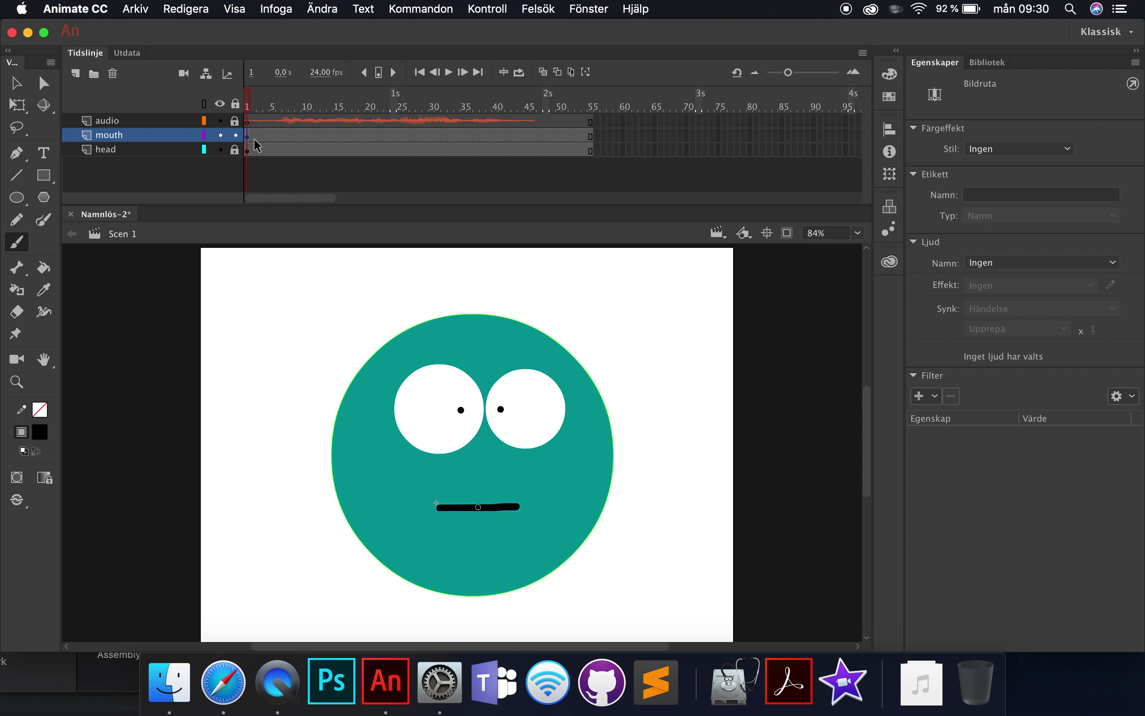
pyautogui.press('v')
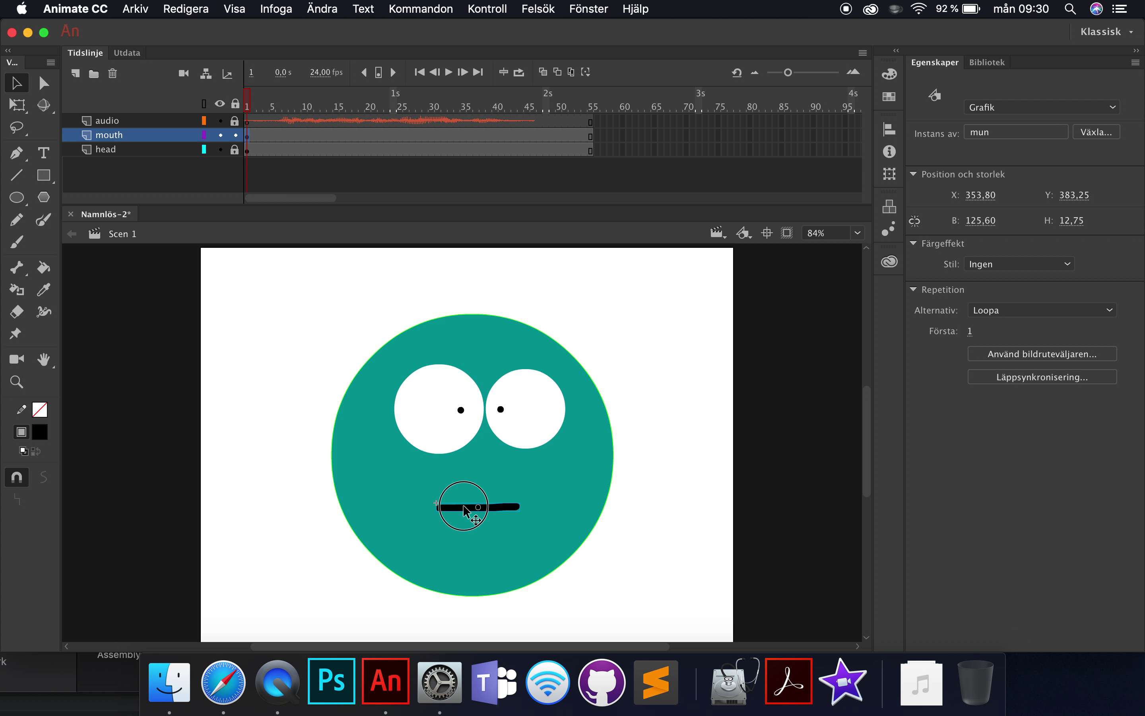
pyautogui.click(1068, 377)
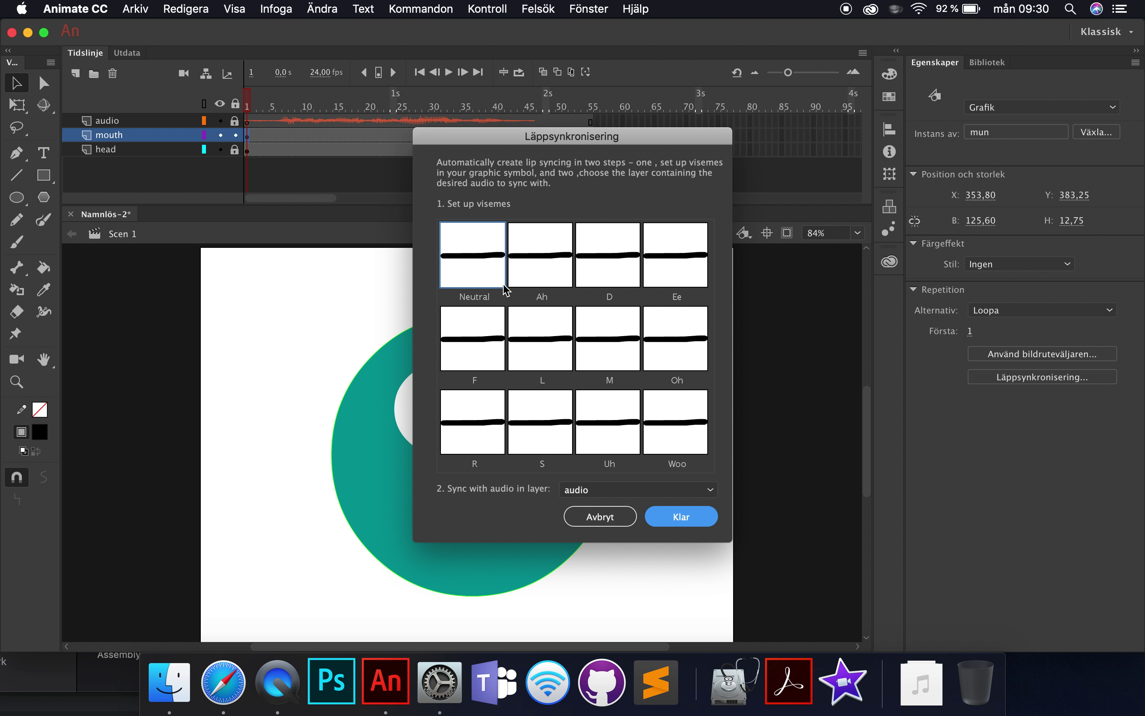
pyautogui.click(546, 269)
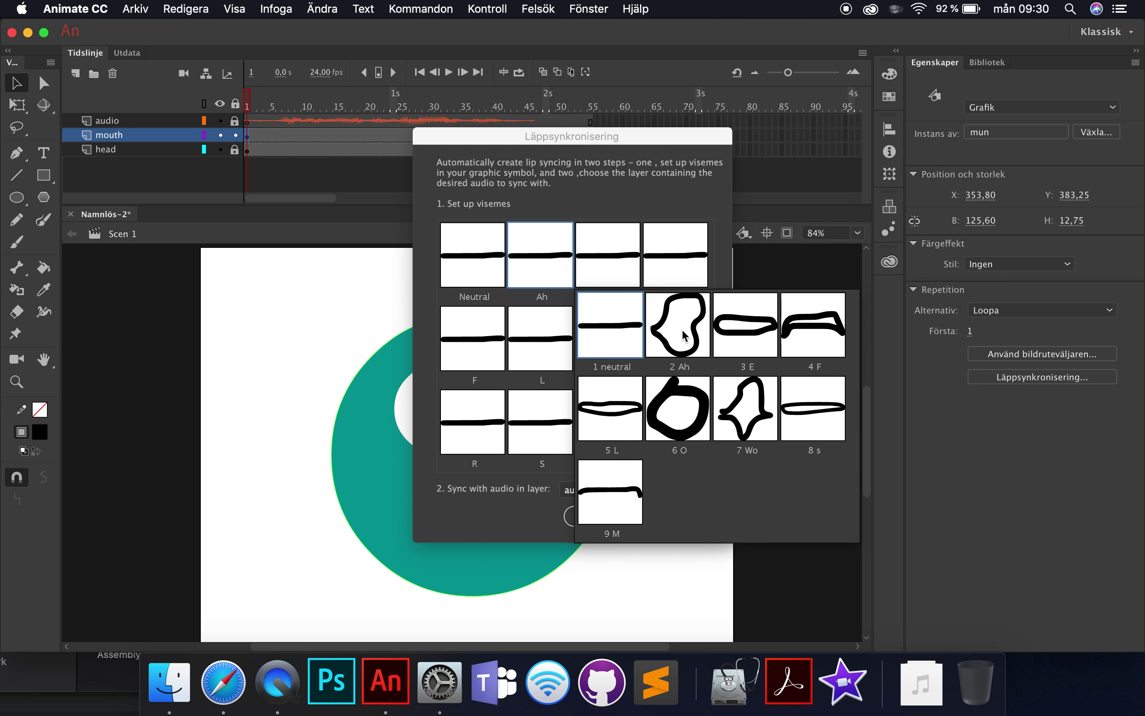
pyautogui.click(687, 348)
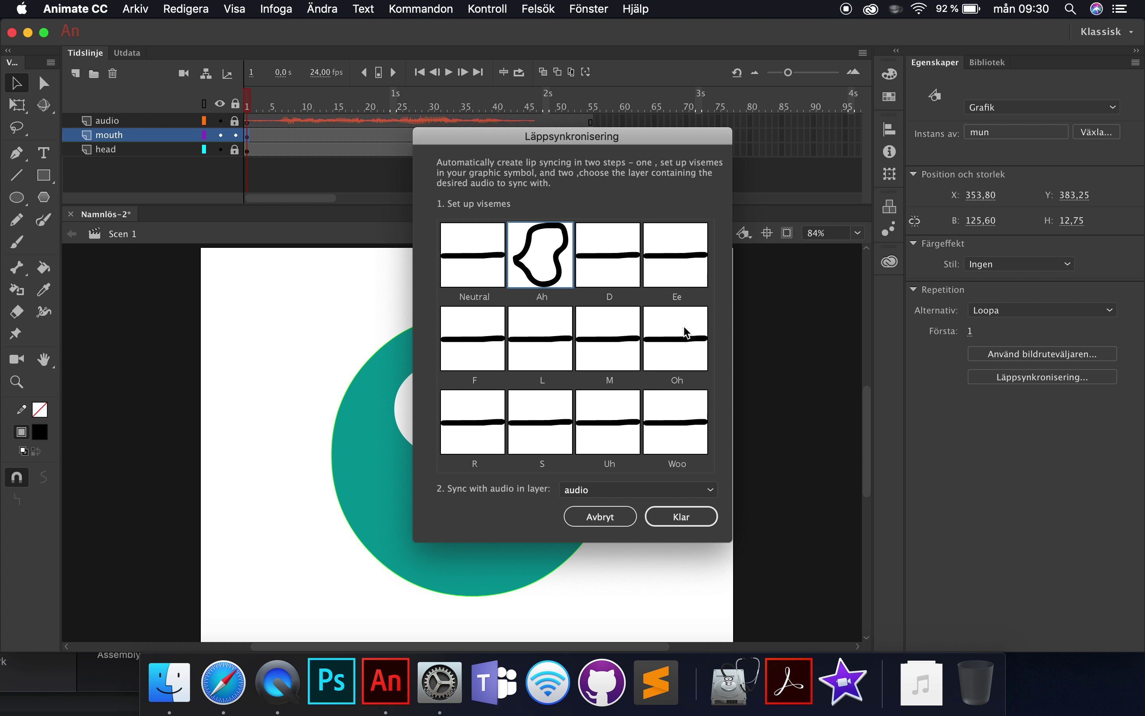
# Step: Assign mouth frame "3 E" to both the D and Ee visemes
pyautogui.click(622, 270)
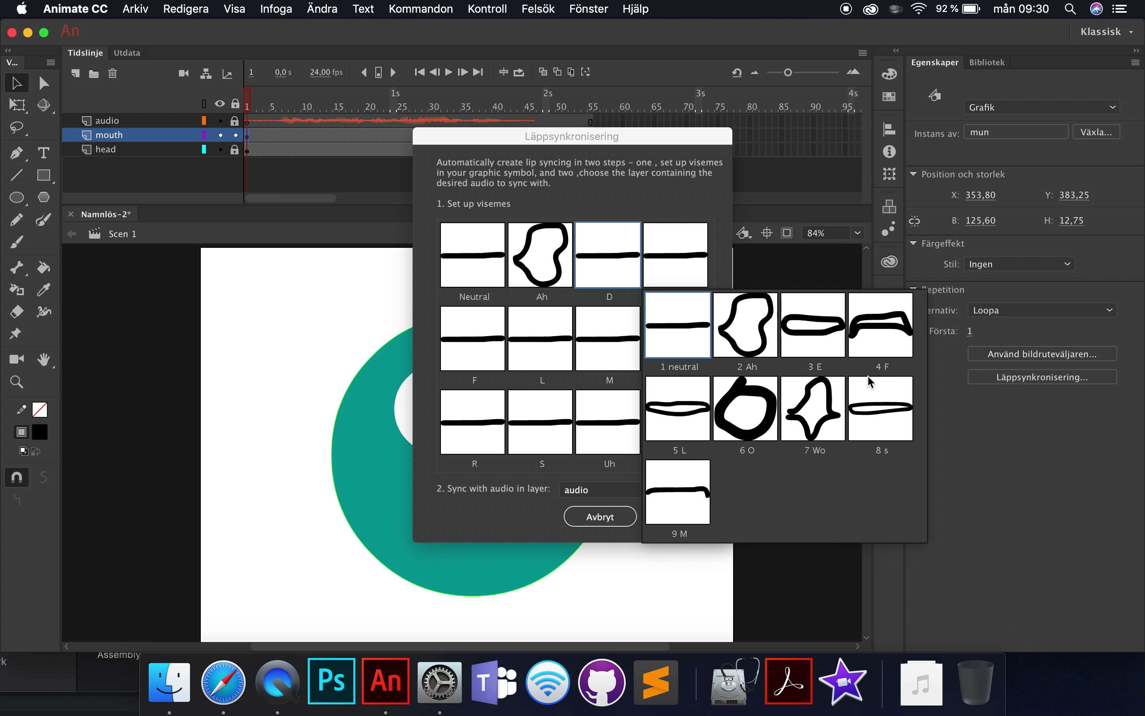
pyautogui.click(822, 346)
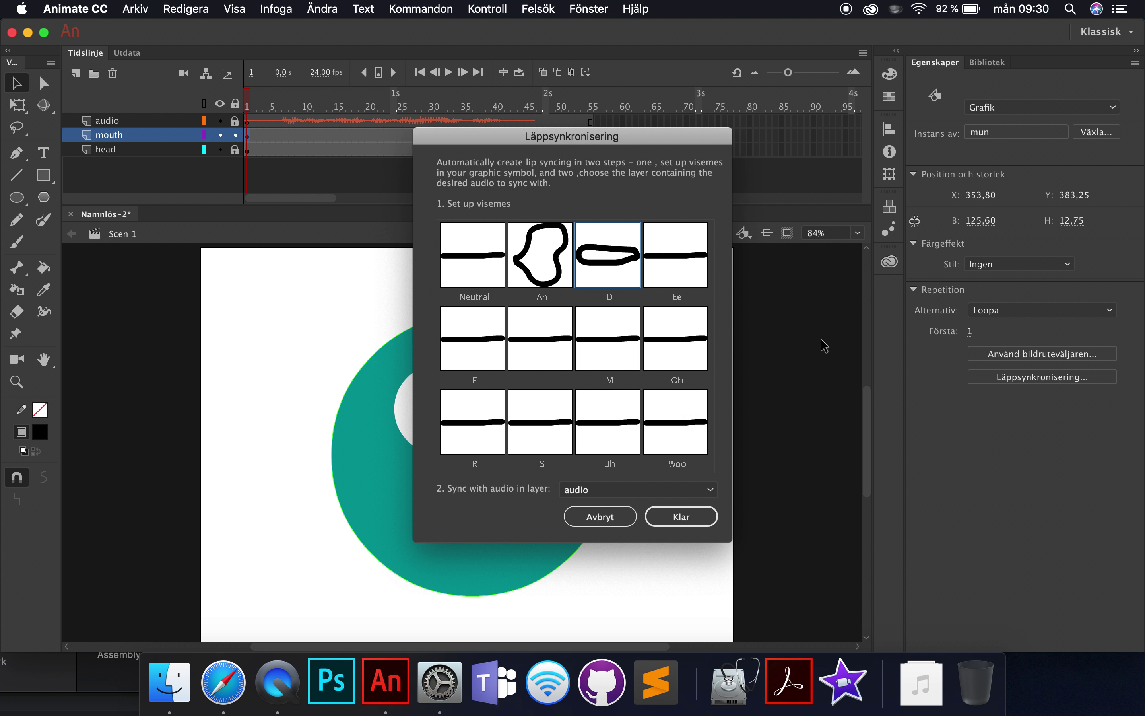
pyautogui.click(684, 258)
pyautogui.click(863, 342)
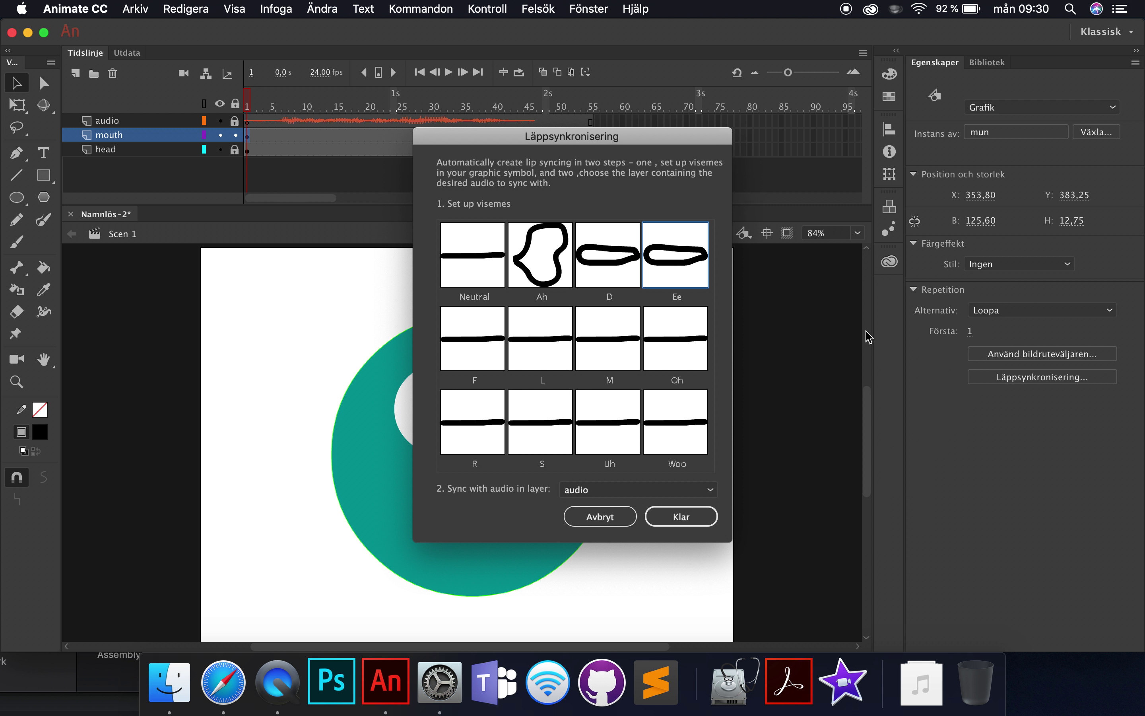
# Step: Assign mouth frames "4 F", "5 L" and "9 M" to the F, L and M visemes respectively
pyautogui.click(476, 353)
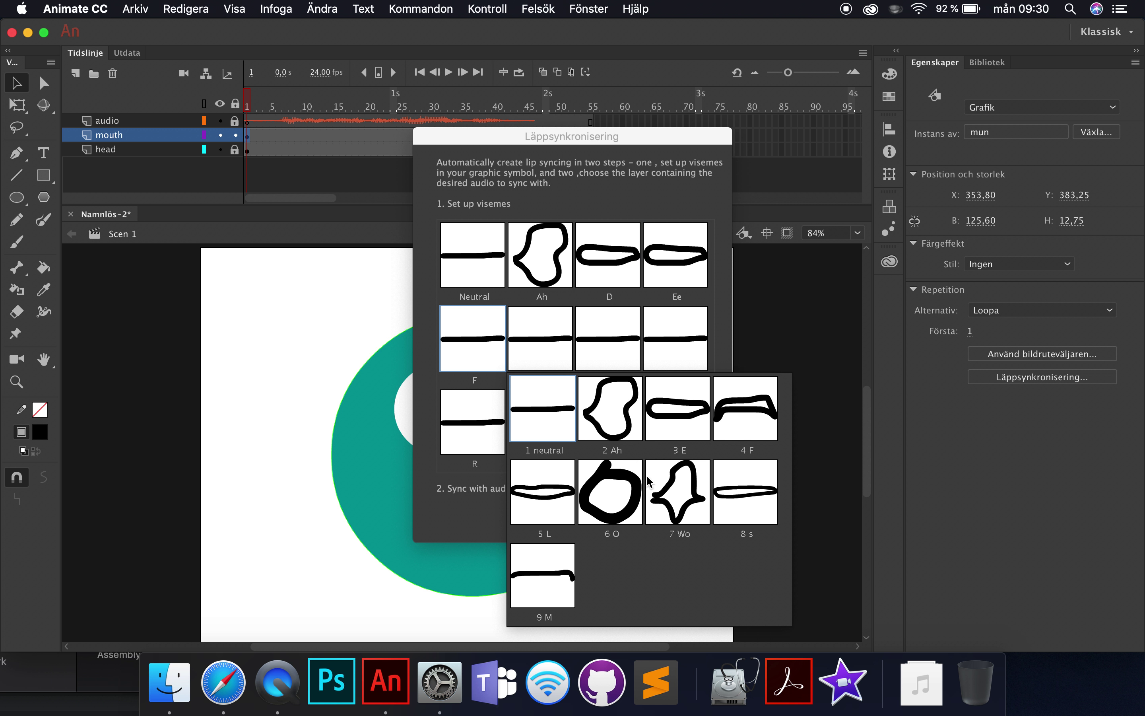
pyautogui.click(744, 419)
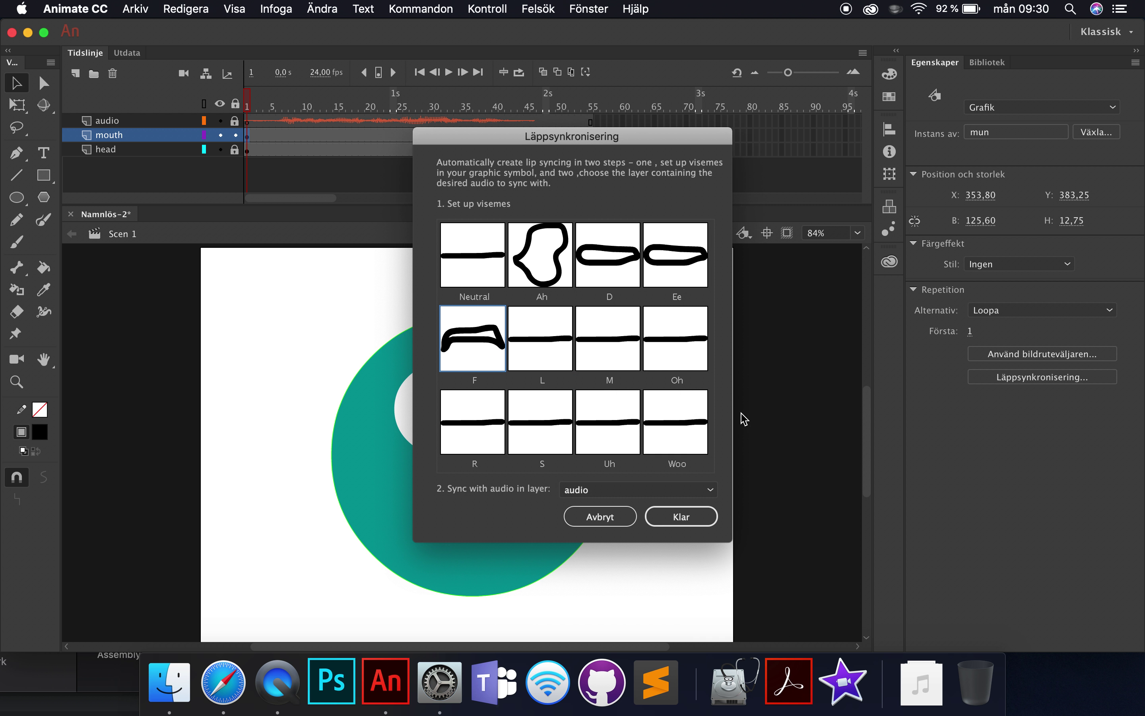
pyautogui.click(544, 354)
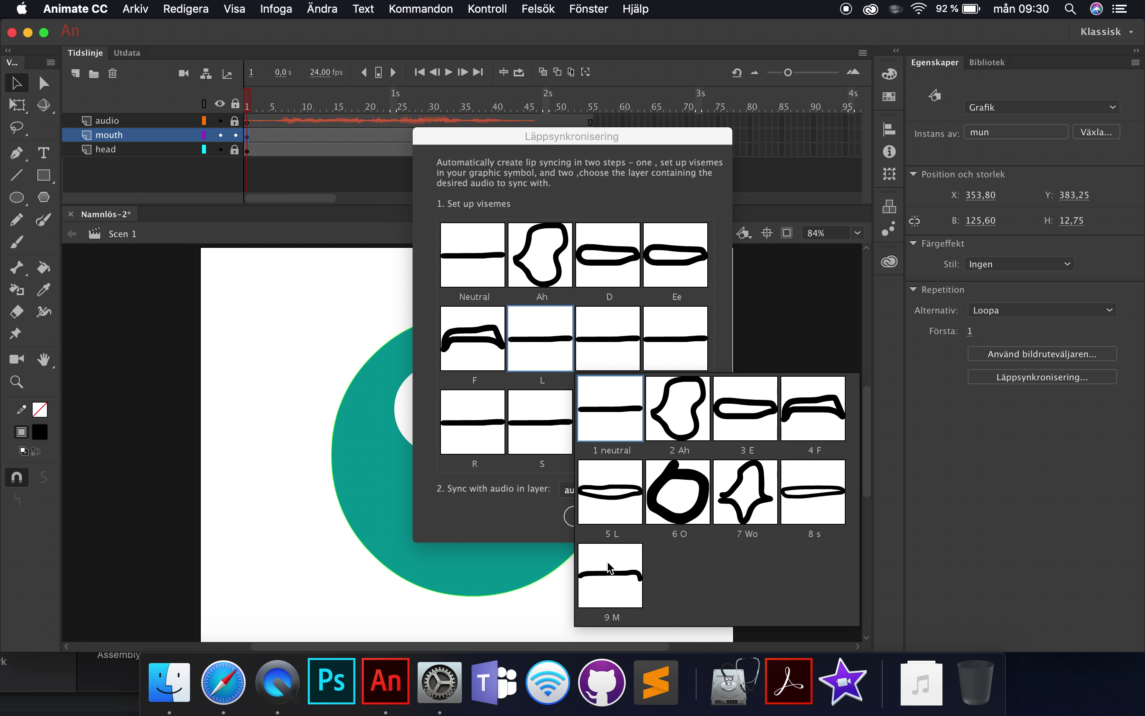
pyautogui.click(611, 518)
pyautogui.click(608, 364)
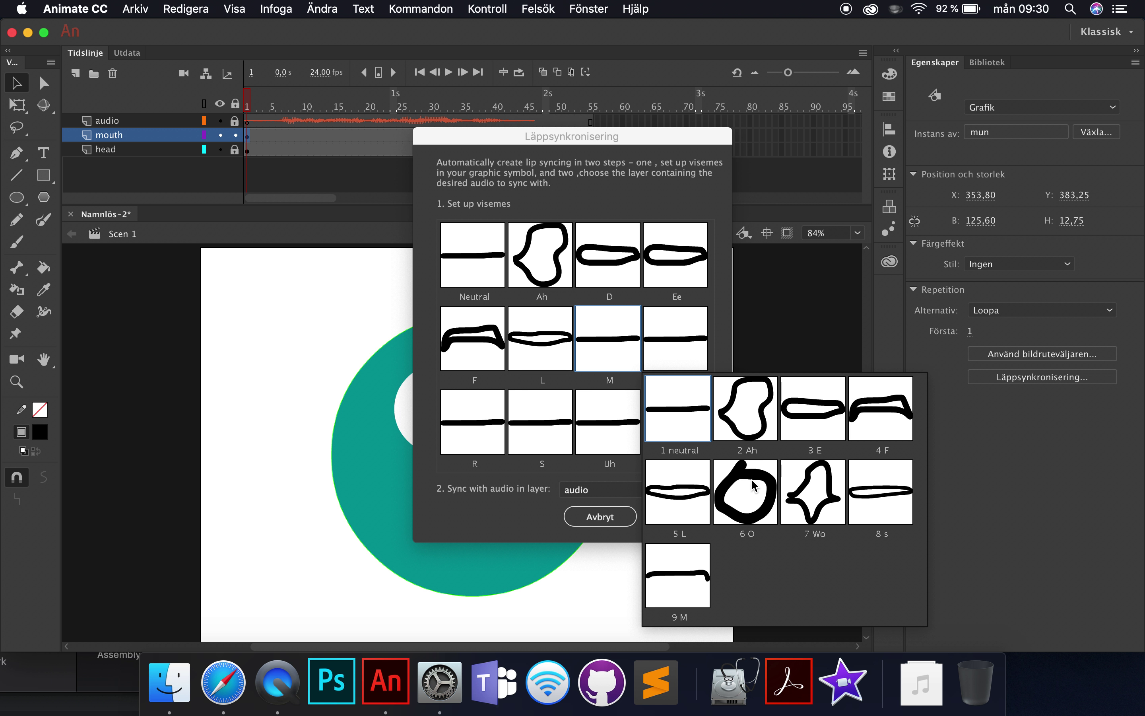
pyautogui.click(714, 570)
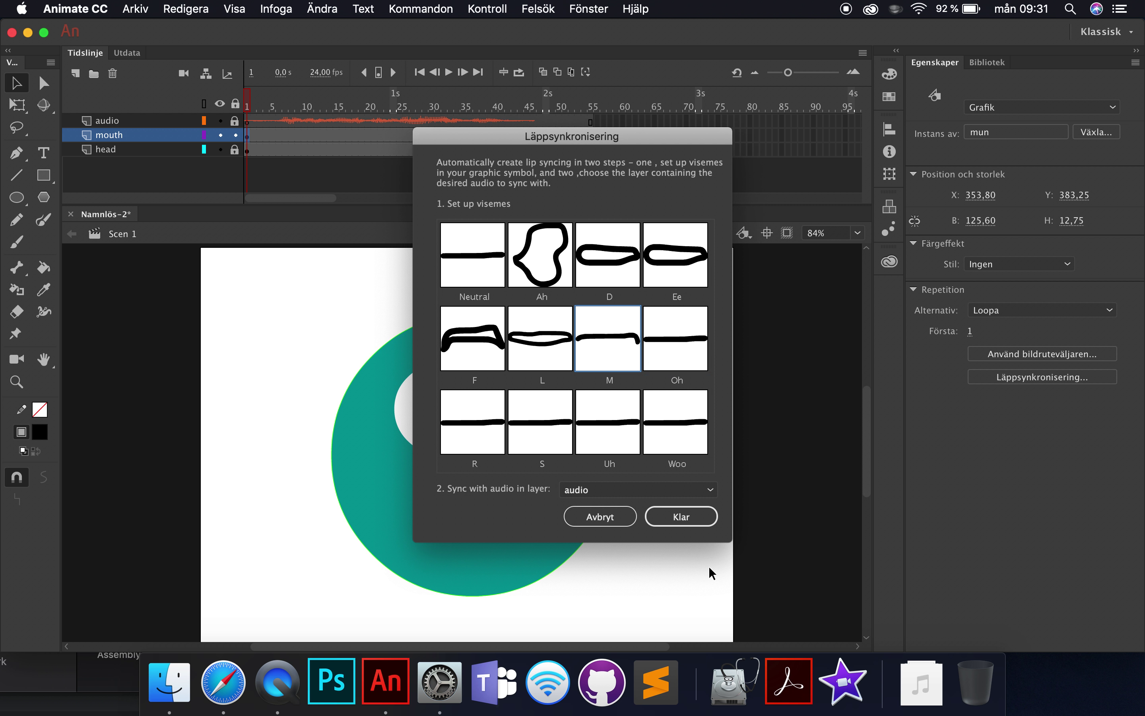
# Step: Assign mouth frame "6 O" to the Oh viseme and "7 Wo" to the Woo viseme
pyautogui.click(686, 363)
pyautogui.click(832, 488)
pyautogui.click(676, 428)
pyautogui.click(879, 346)
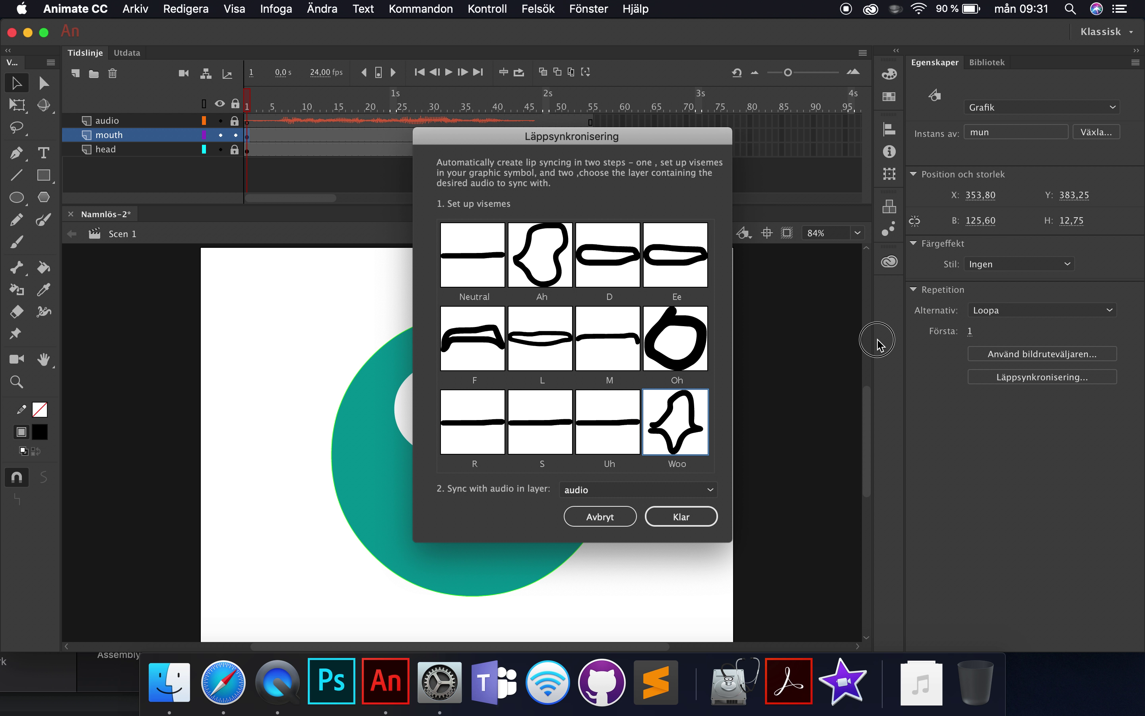
# Step: Assign mouth frame "6 O" to the Uh viseme and "8 s" to the S viseme
pyautogui.click(612, 425)
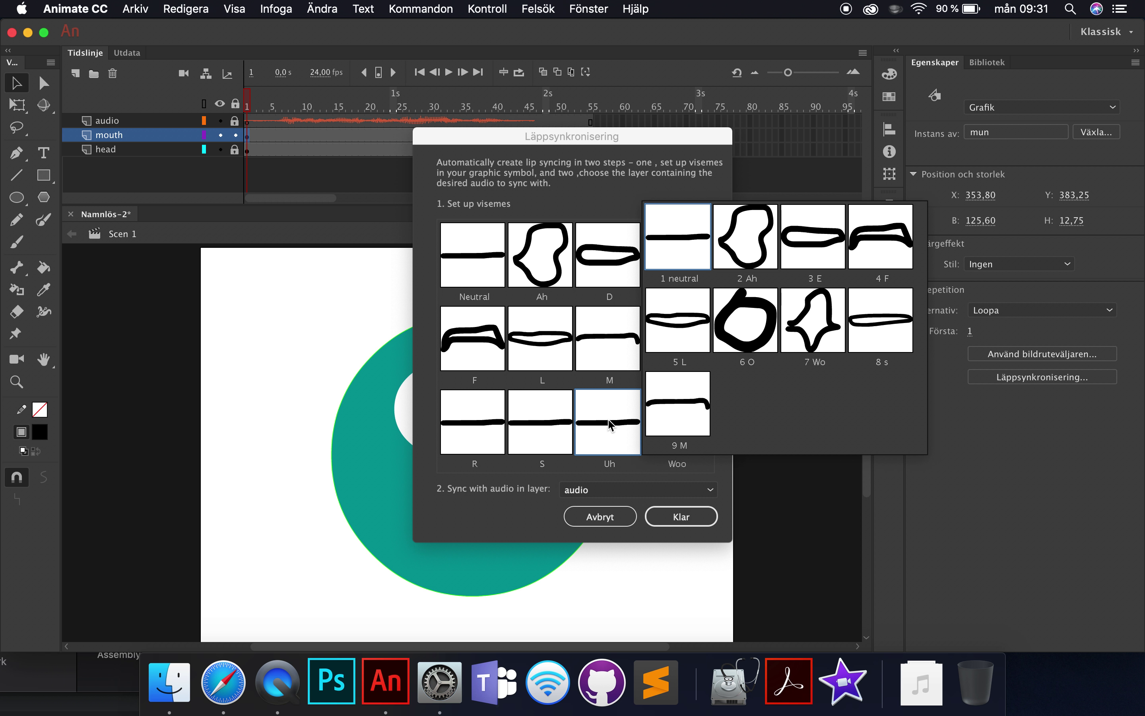
pyautogui.click(731, 329)
pyautogui.click(536, 426)
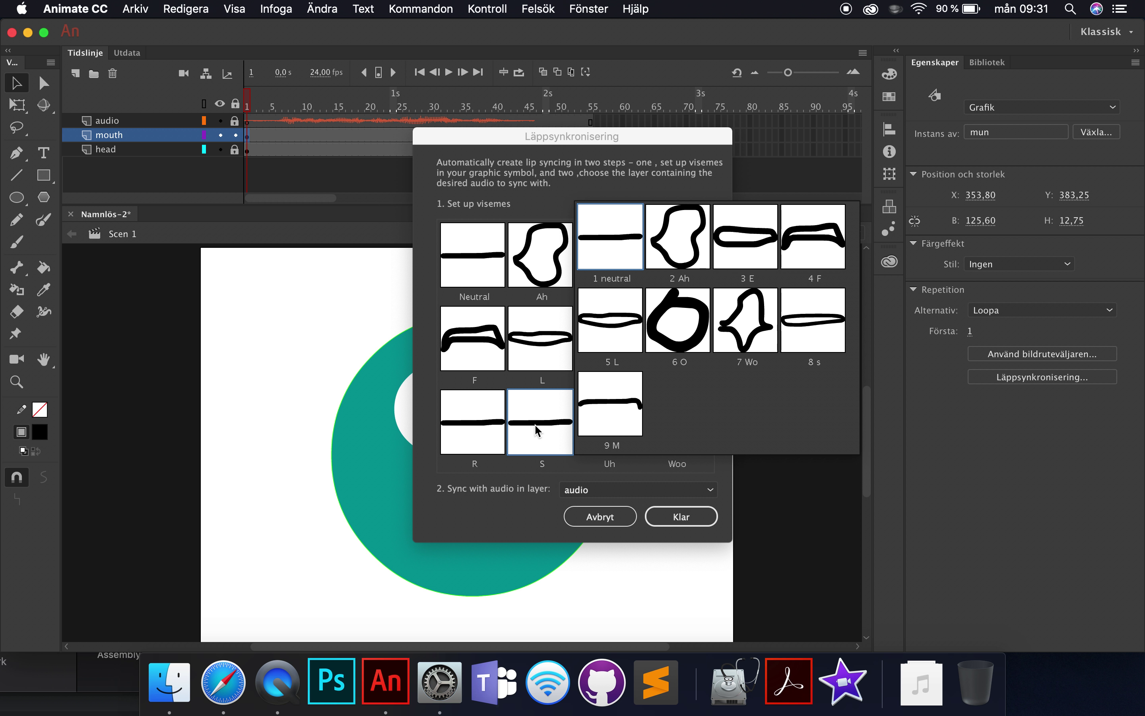
pyautogui.click(783, 323)
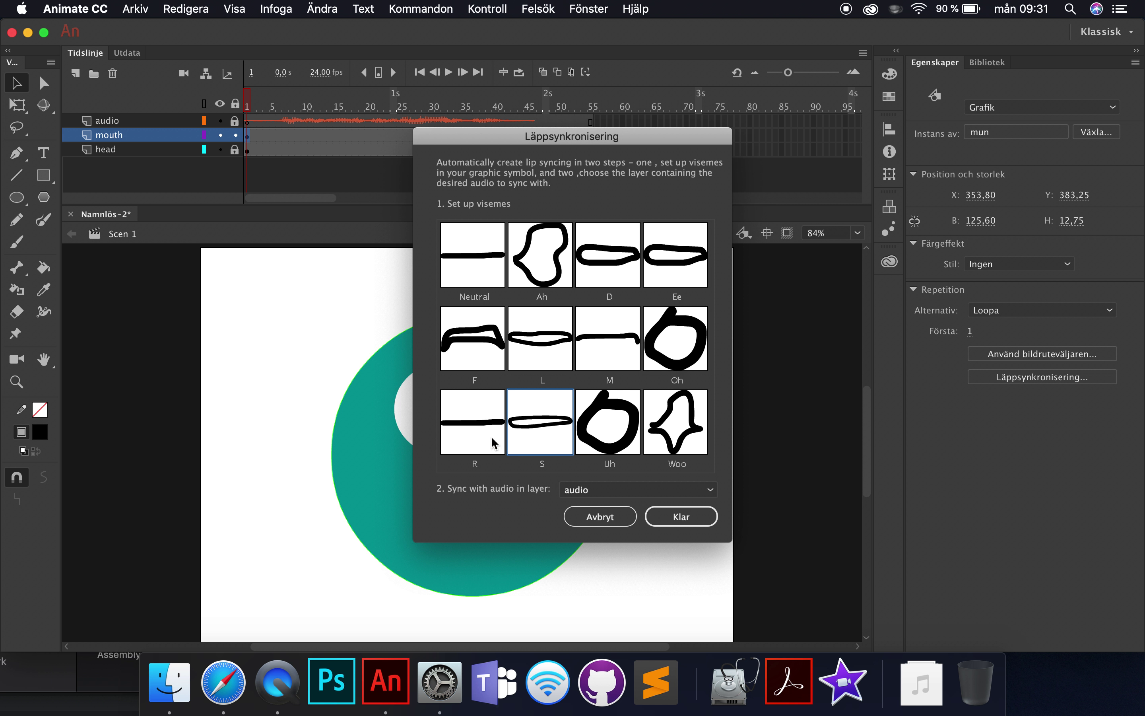
# Step: Assign mouth frame "1 neutral" to the R viseme and apply the lip sync using the audio layer
pyautogui.click(487, 440)
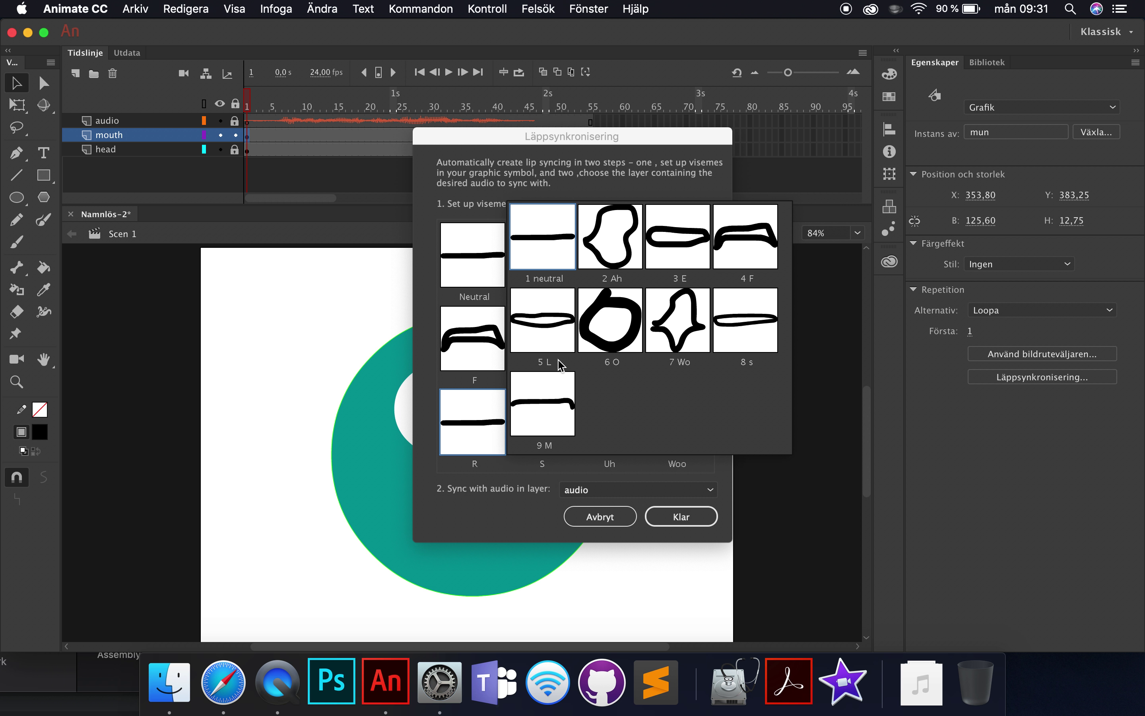
pyautogui.click(545, 261)
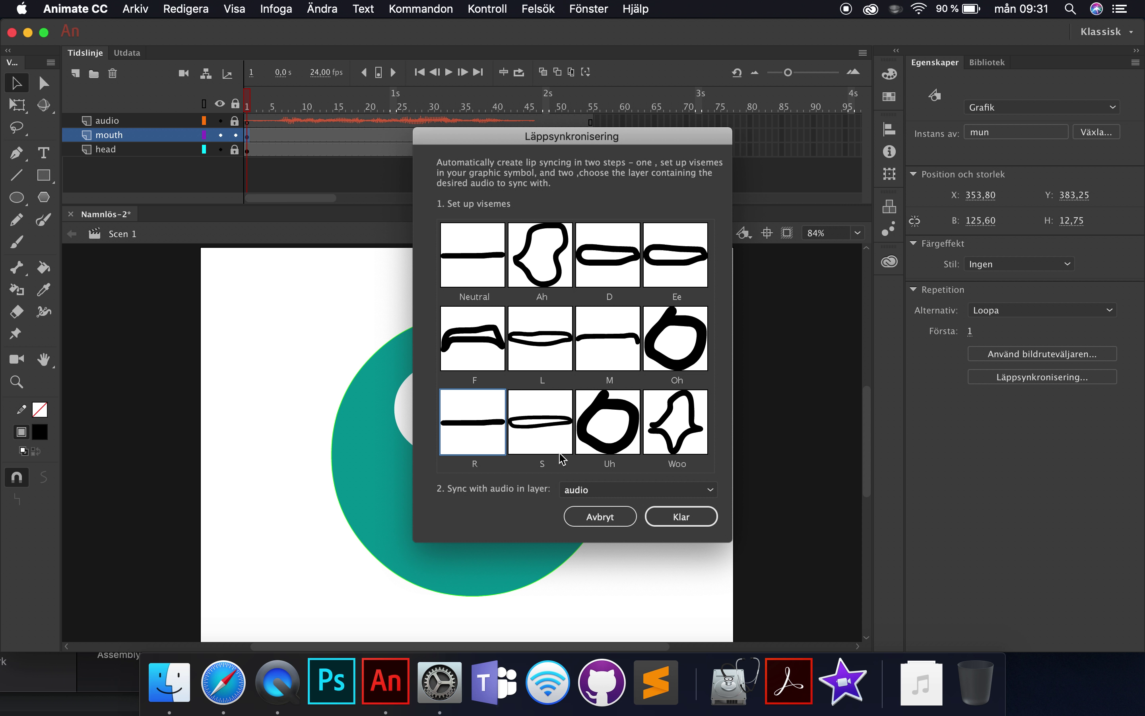
pyautogui.click(682, 517)
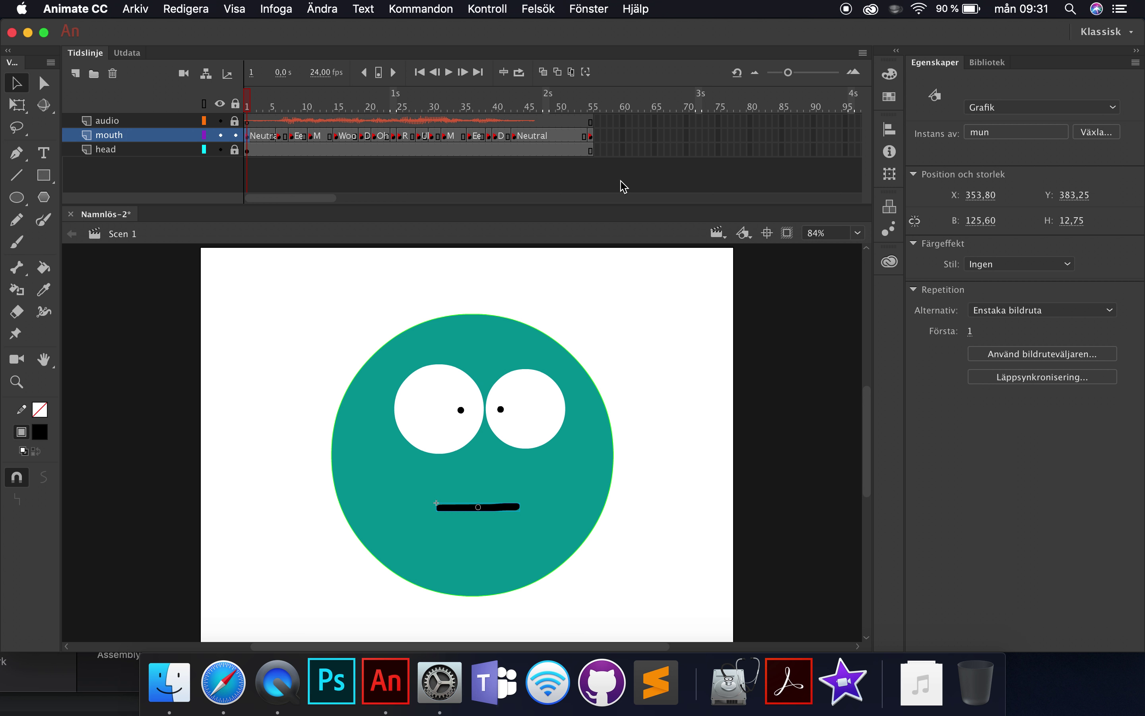
# Step: Test the movie to preview the lip-synced mouth, close the preview and return to the timeline
pyautogui.press('super+Return')
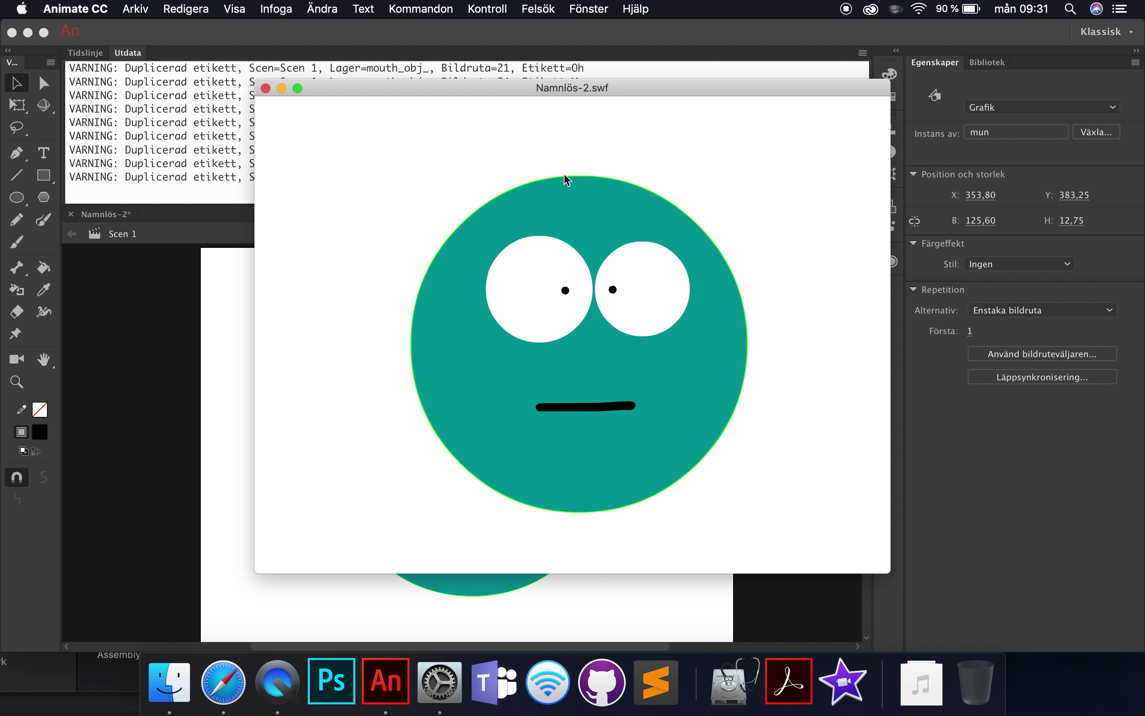
pyautogui.click(265, 88)
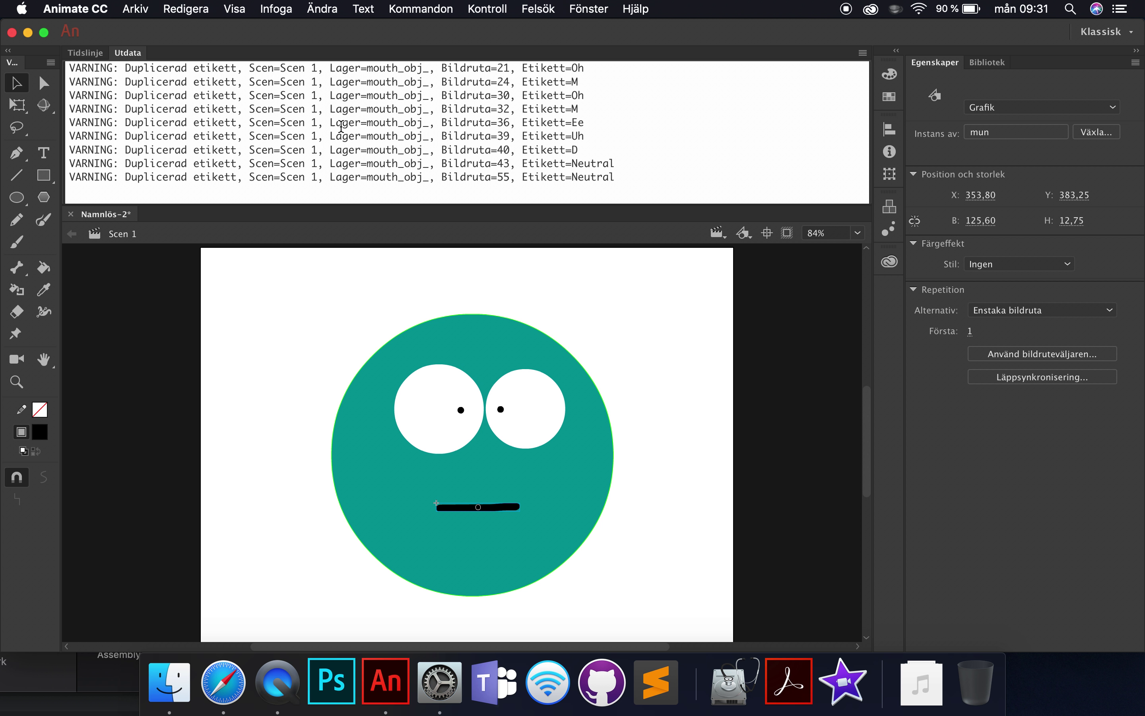
pyautogui.click(85, 53)
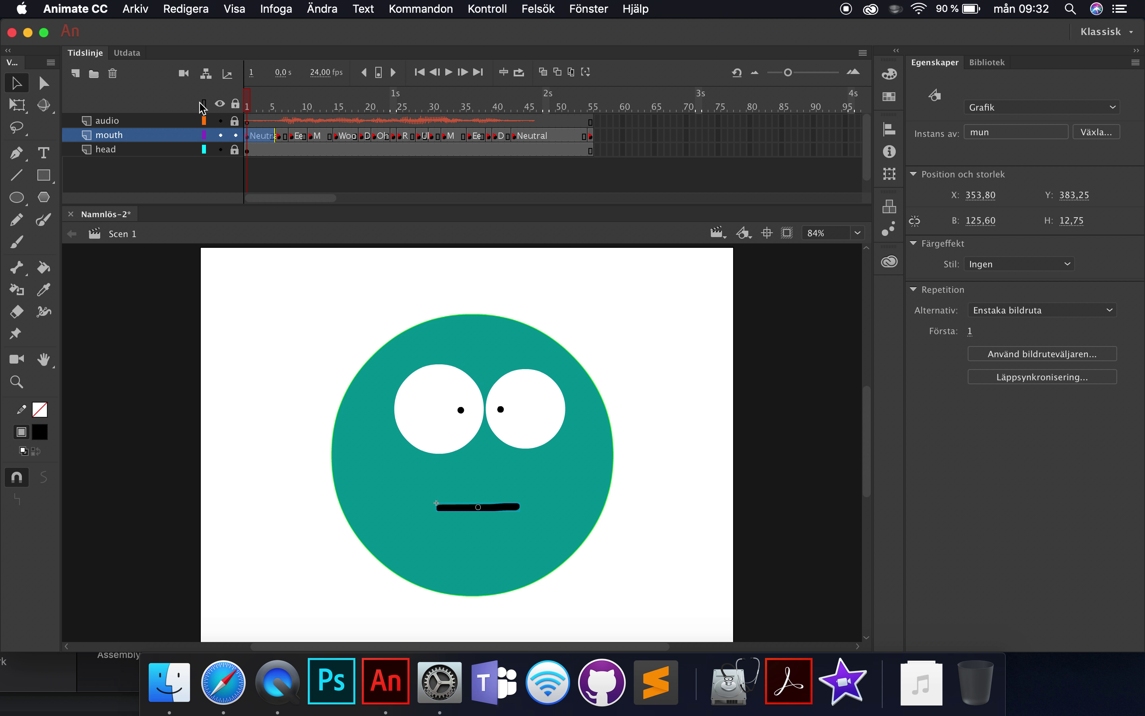
# Step: Review the output messages, play the lip-synced test movie once more and close it
pyautogui.click(135, 55)
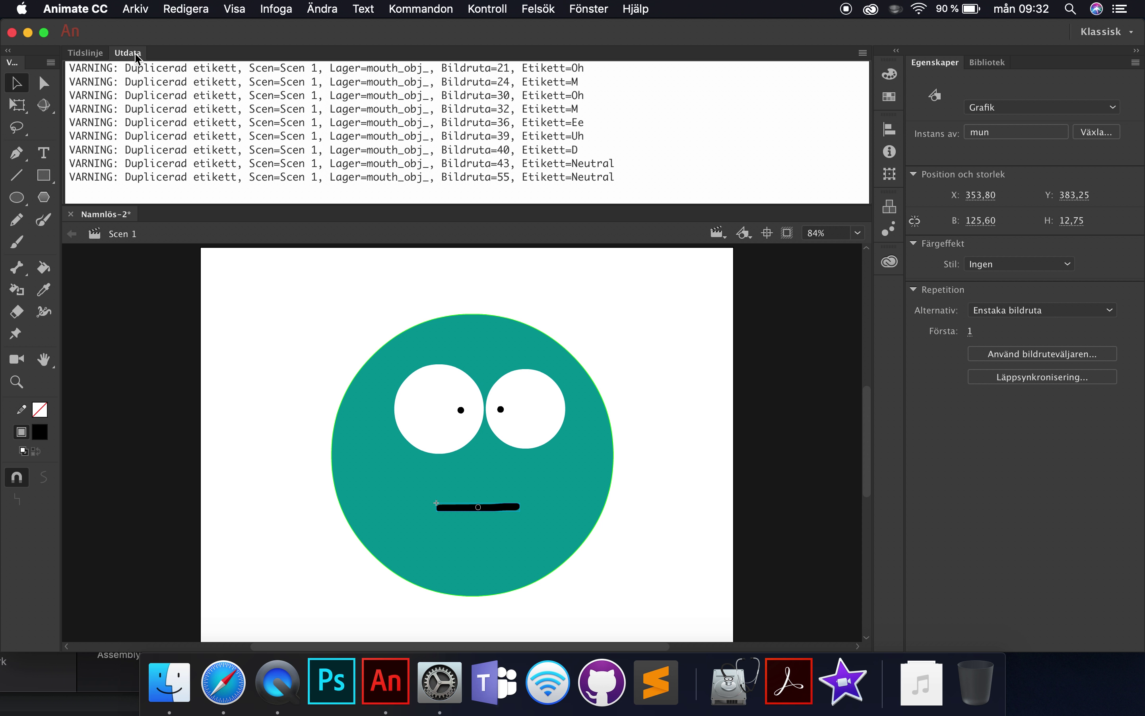
pyautogui.click(82, 53)
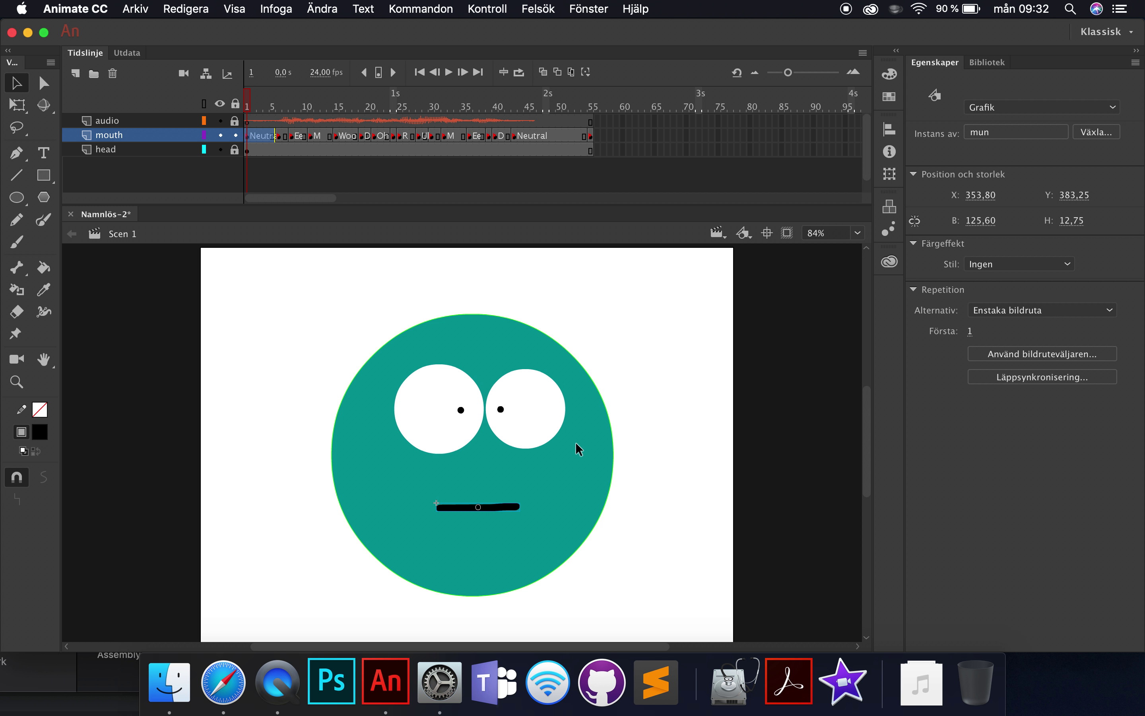
pyautogui.press('super+Return')
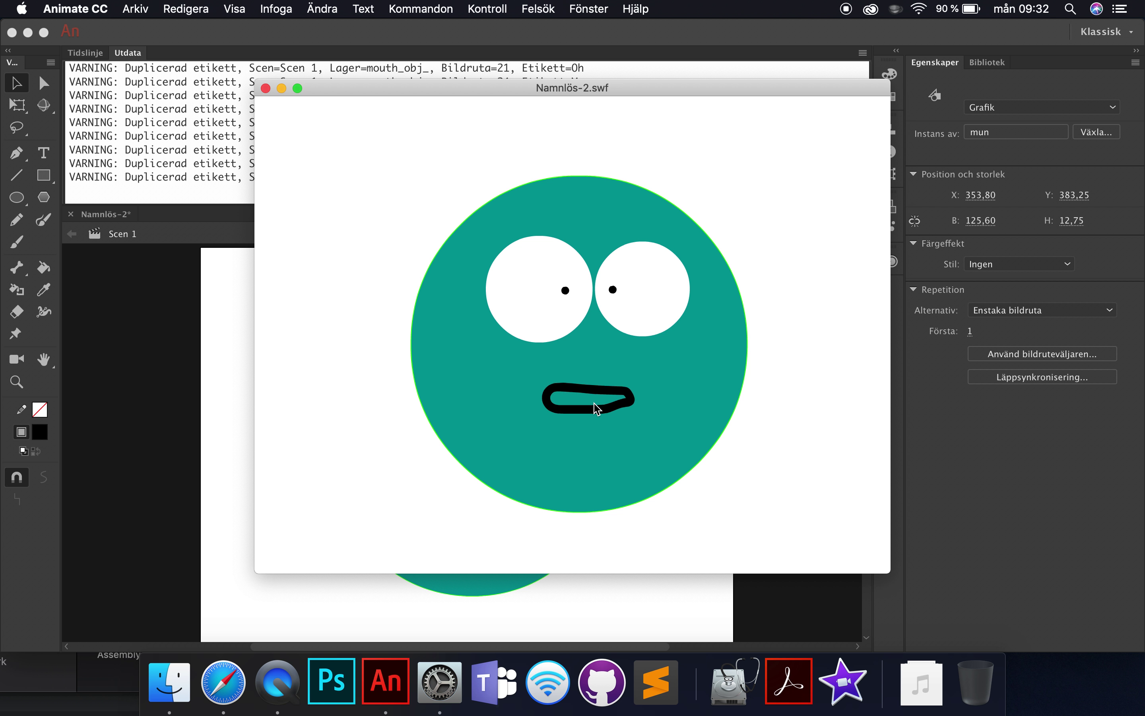
pyautogui.click(266, 89)
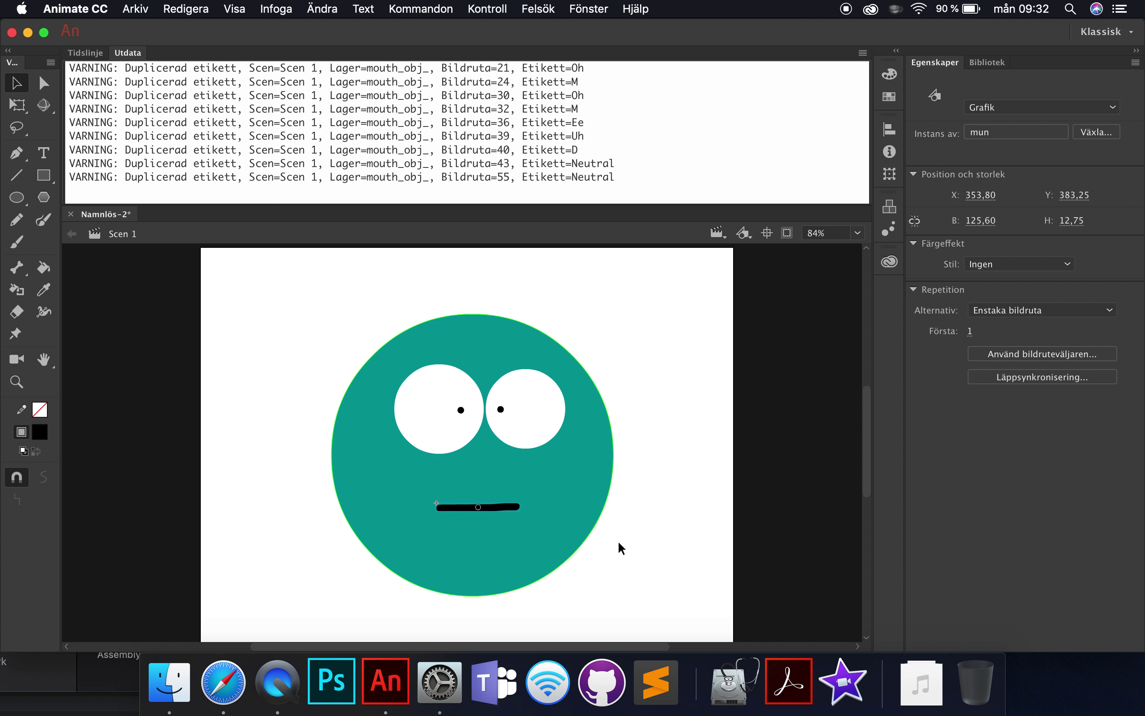